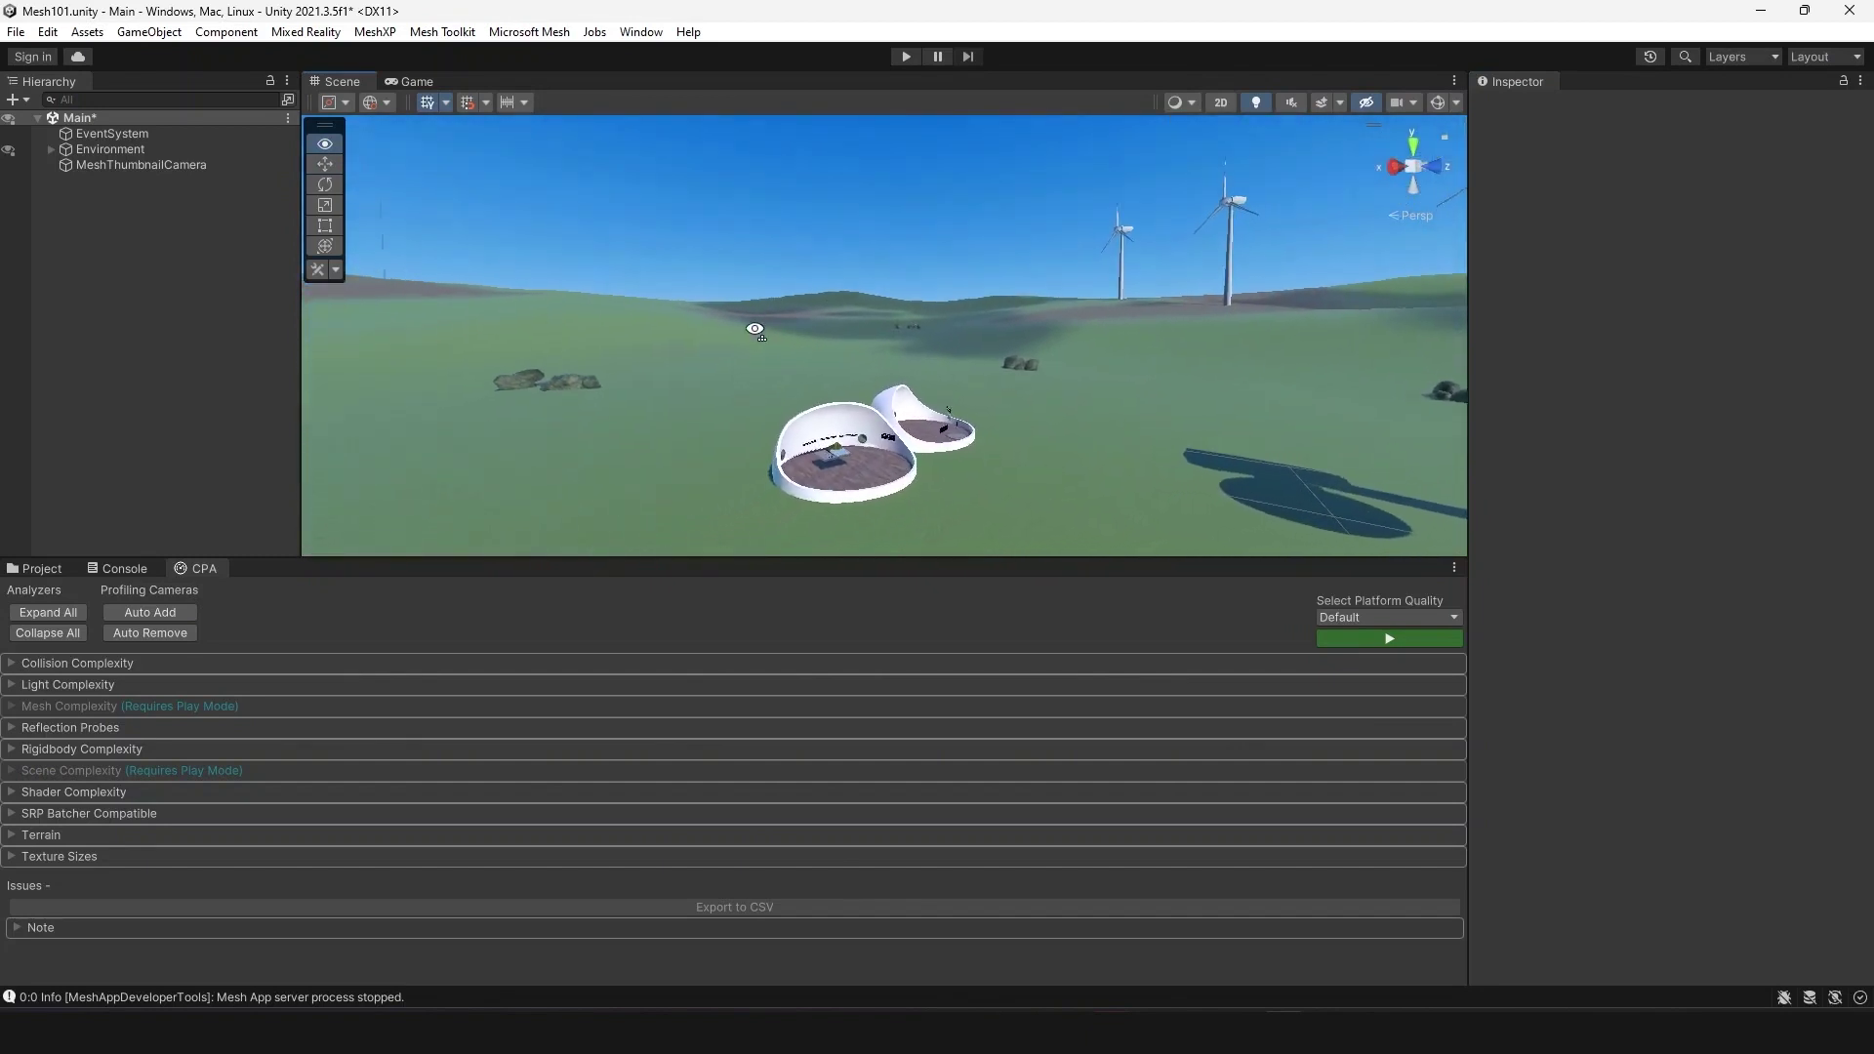
- Examine the two sphere terraces and the video, info dialog and teleport stations inside the Chapter 3 SphereTerrace
left_click(886, 370)
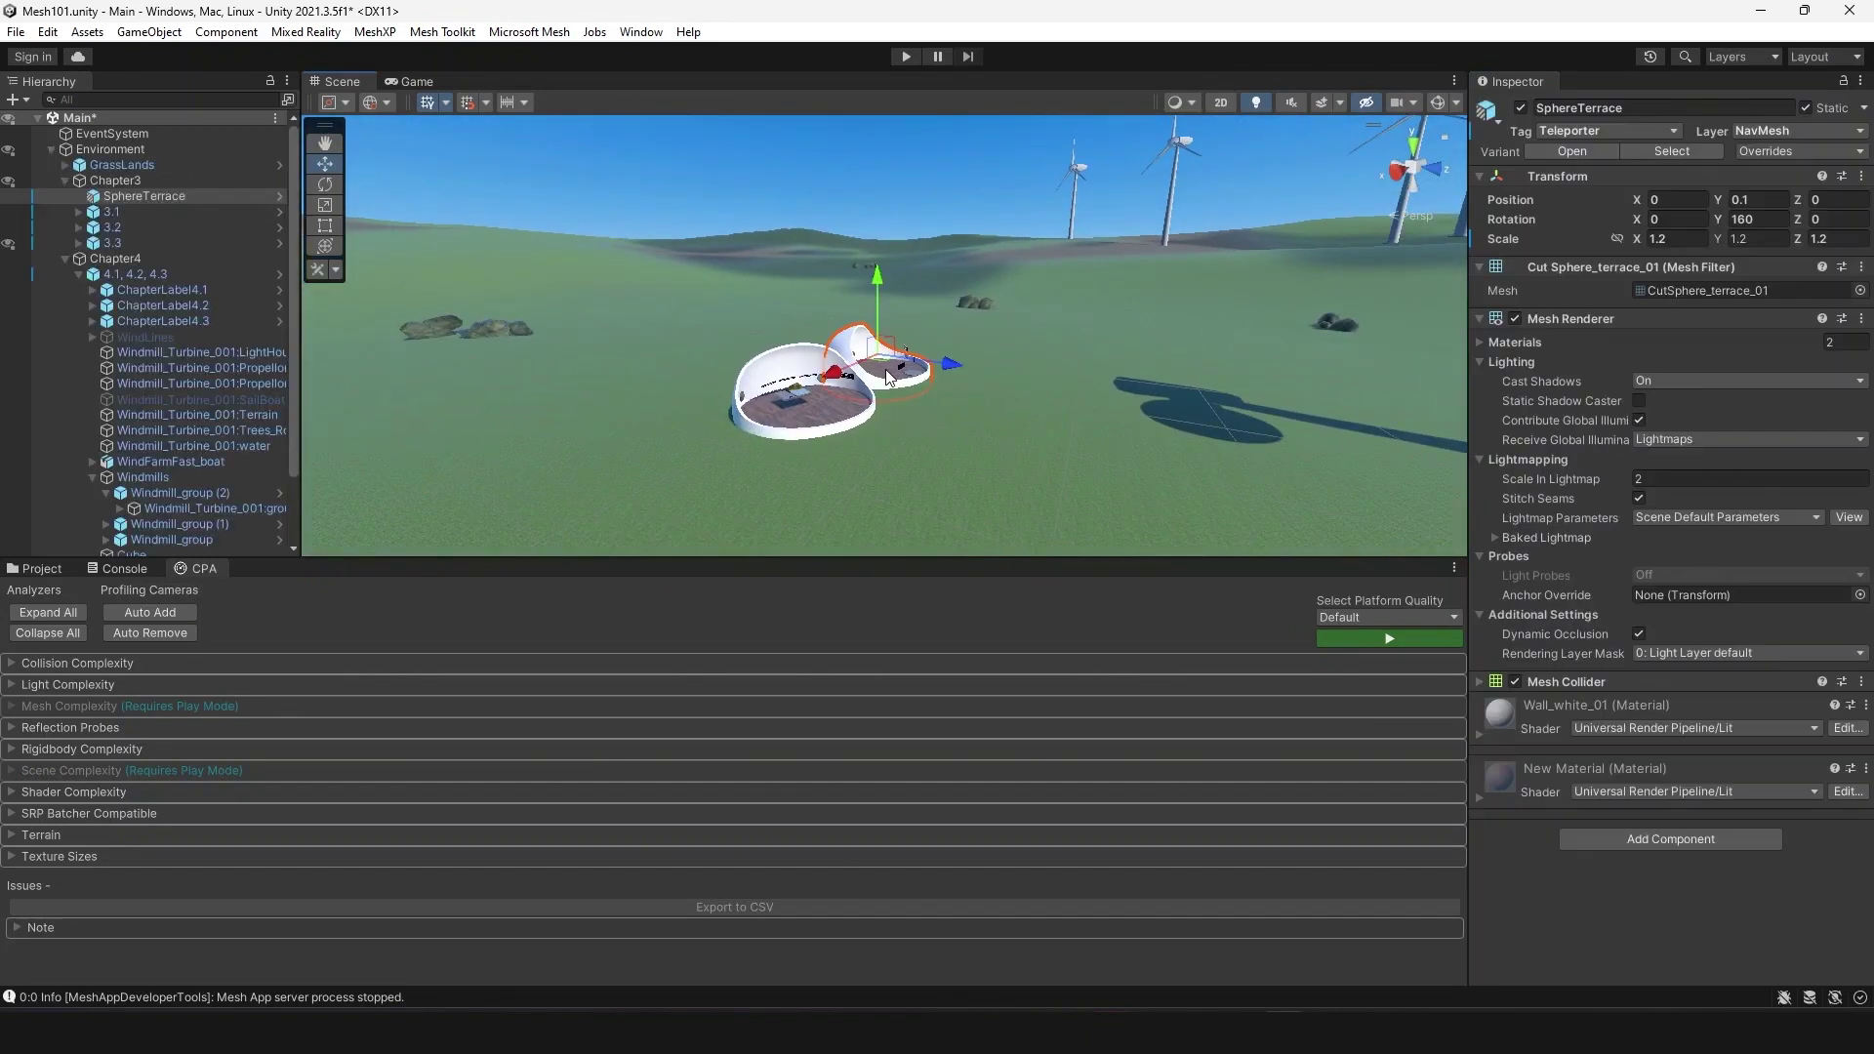
key("f")
right_click_drag(1064, 393, 1010, 482)
key("f")
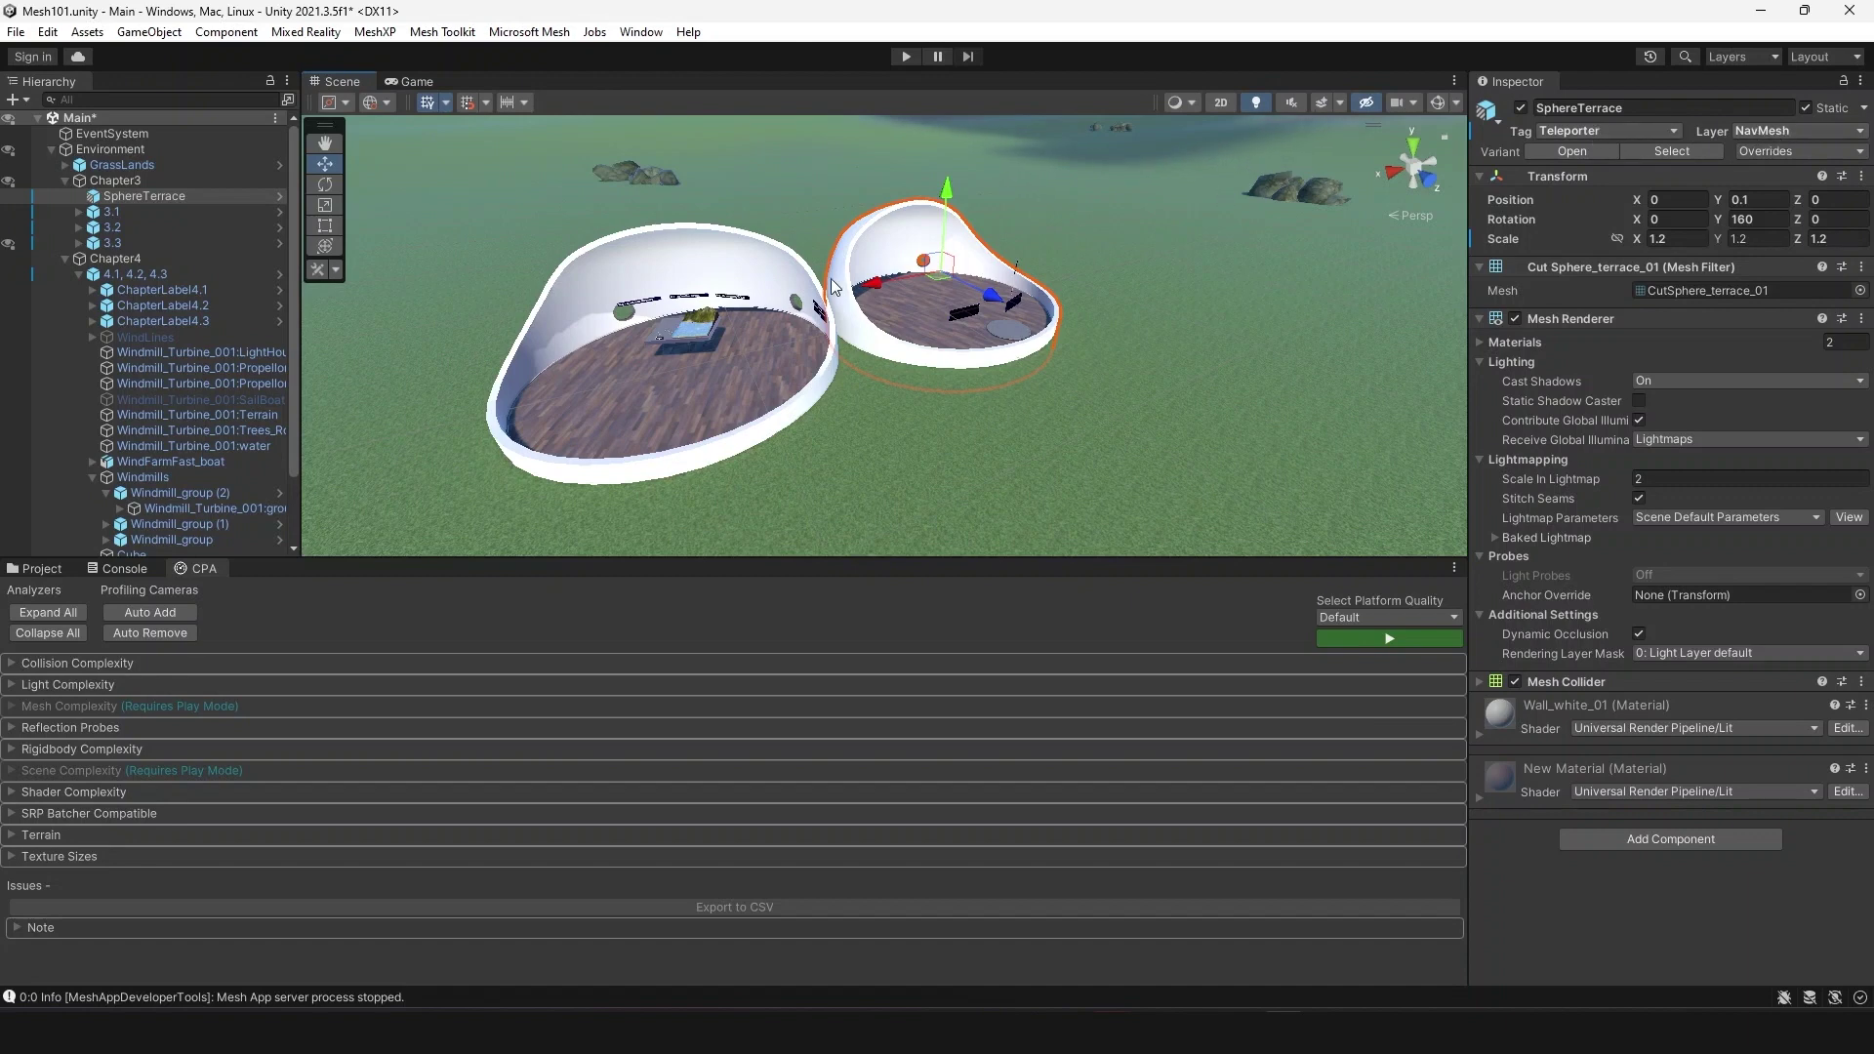
left_click(699, 373, "shift")
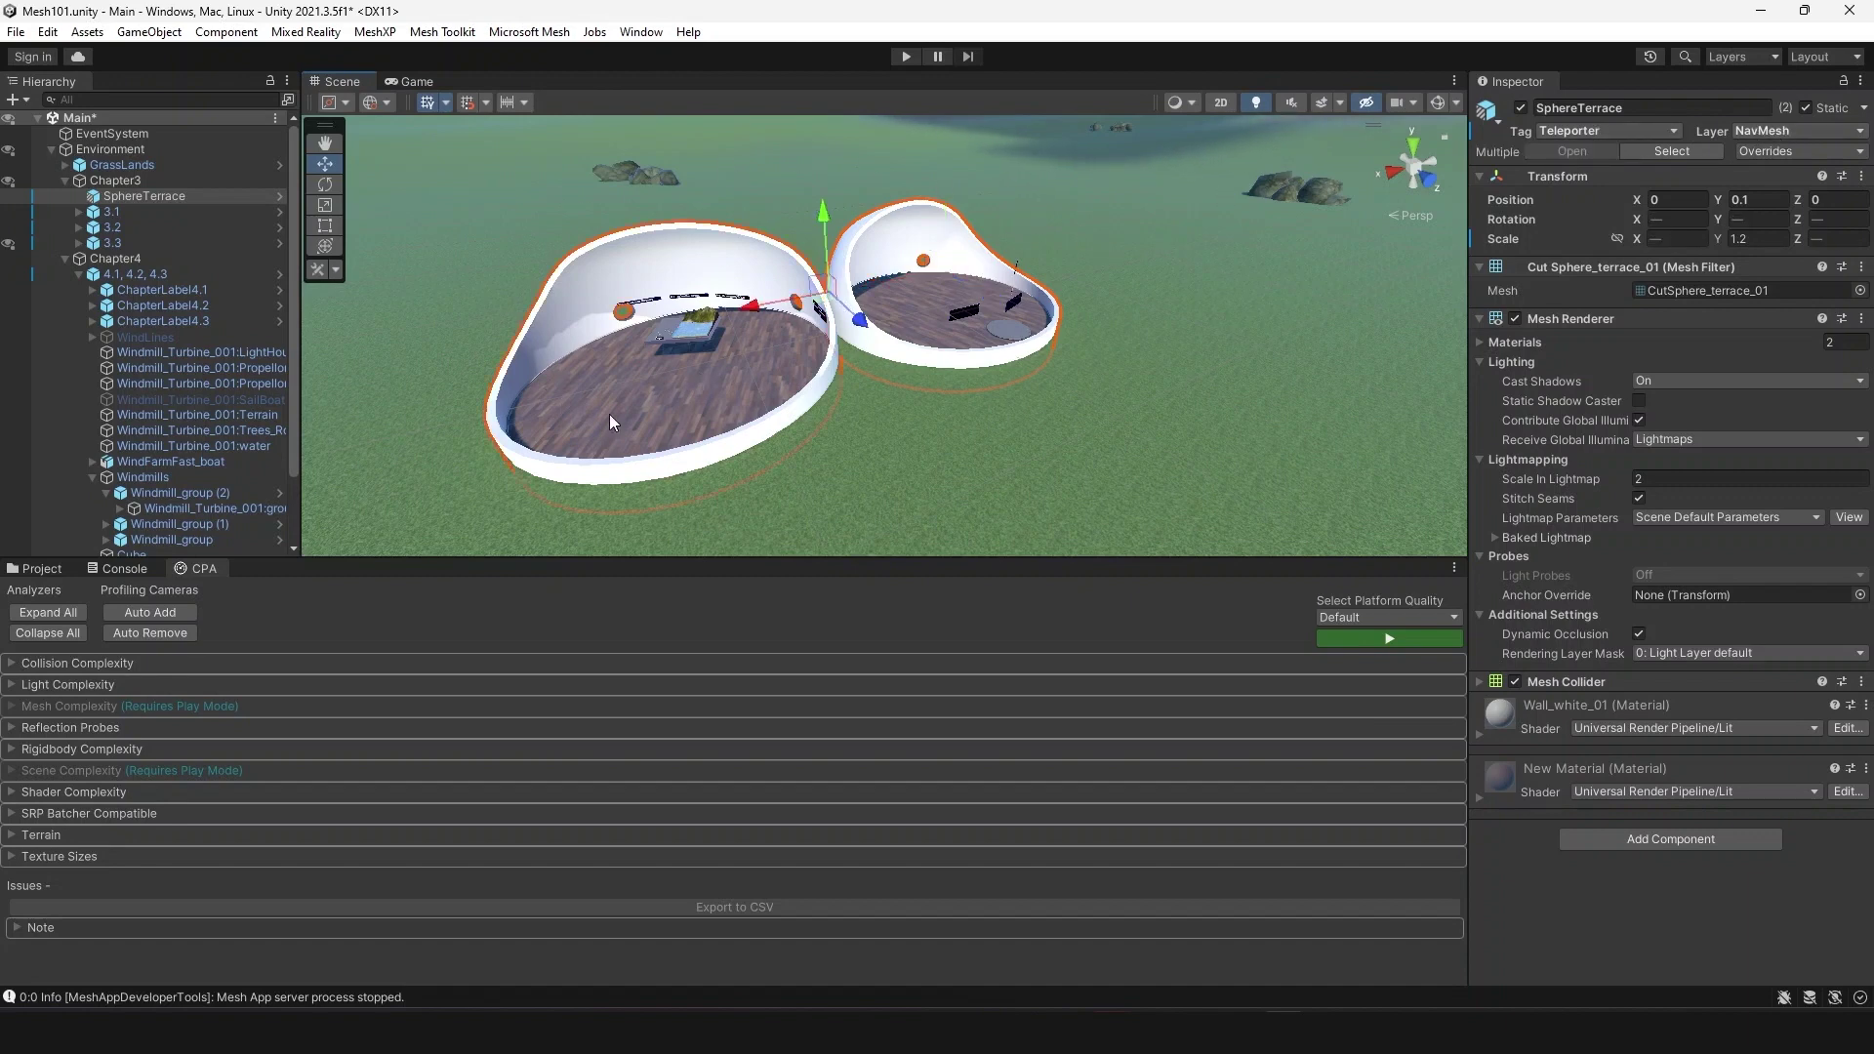
left_click(934, 308)
key("f")
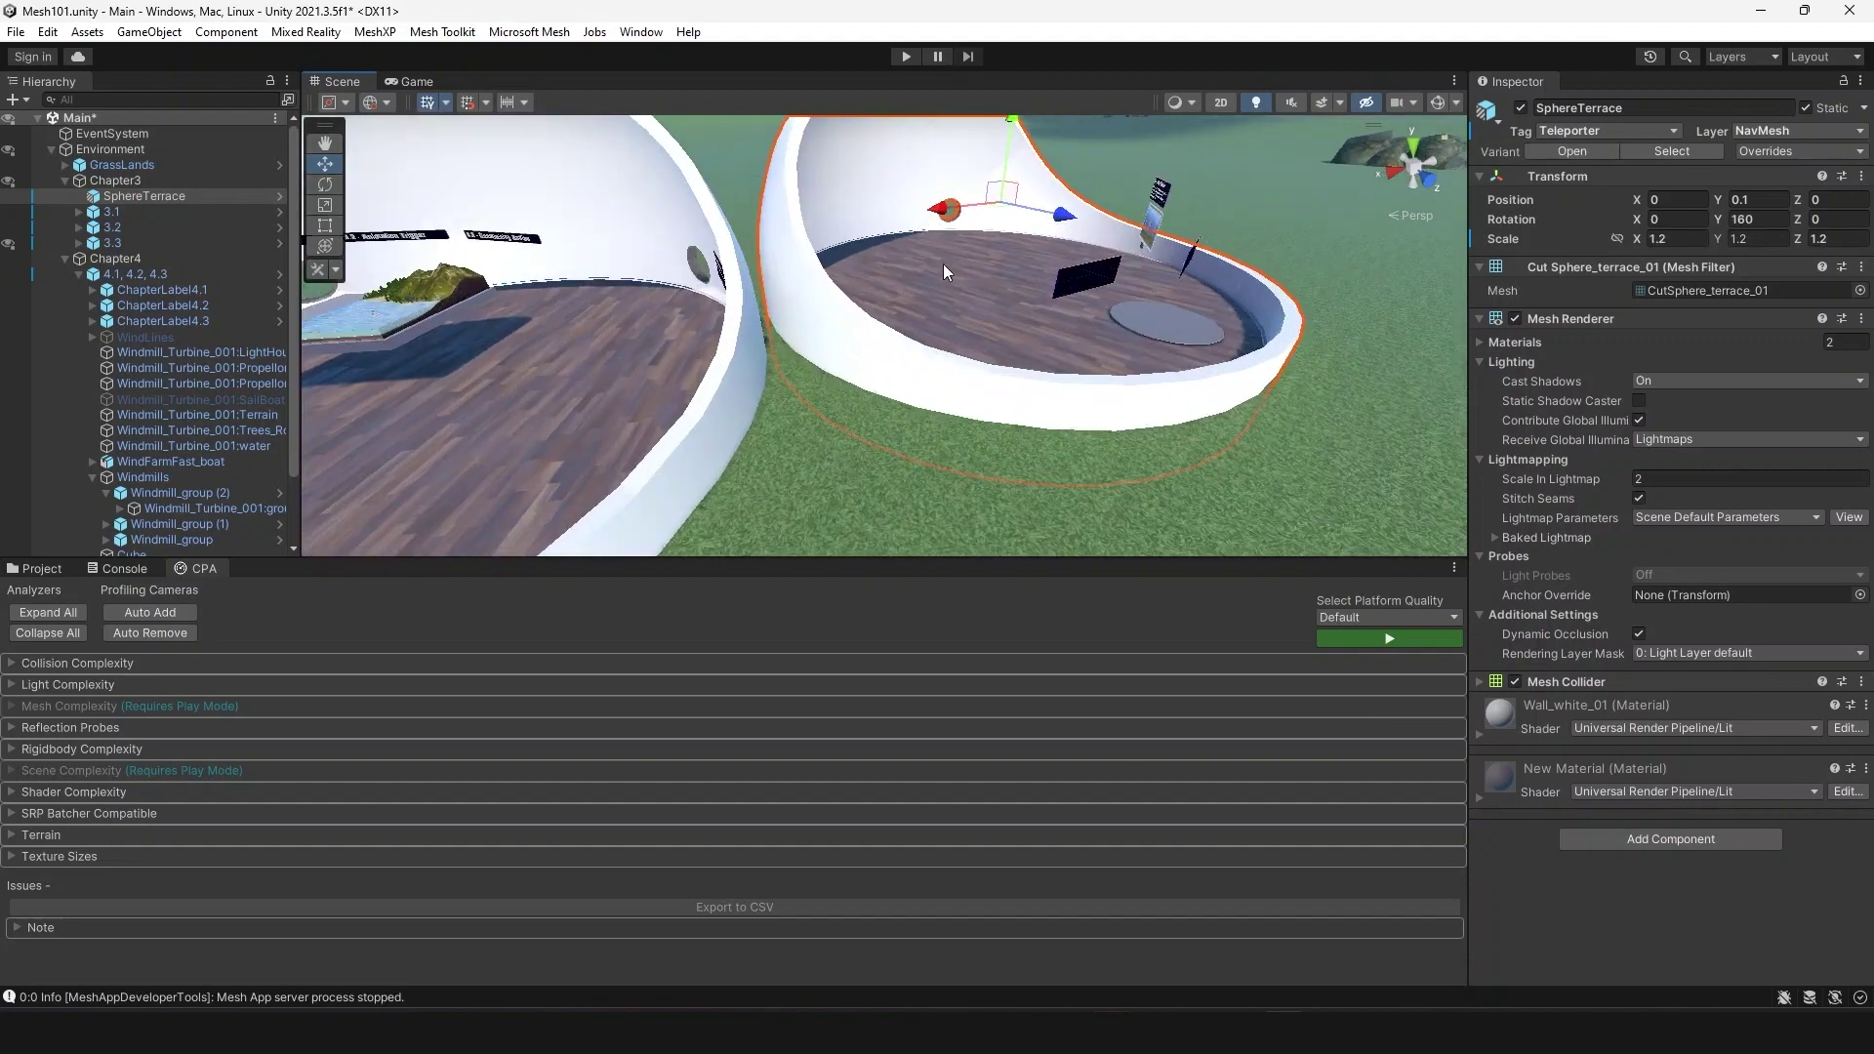
scroll(923, 374, "up", 8)
right_click_drag(900, 369, 1423, 297)
middle_click_drag(1060, 389, 1162, 347)
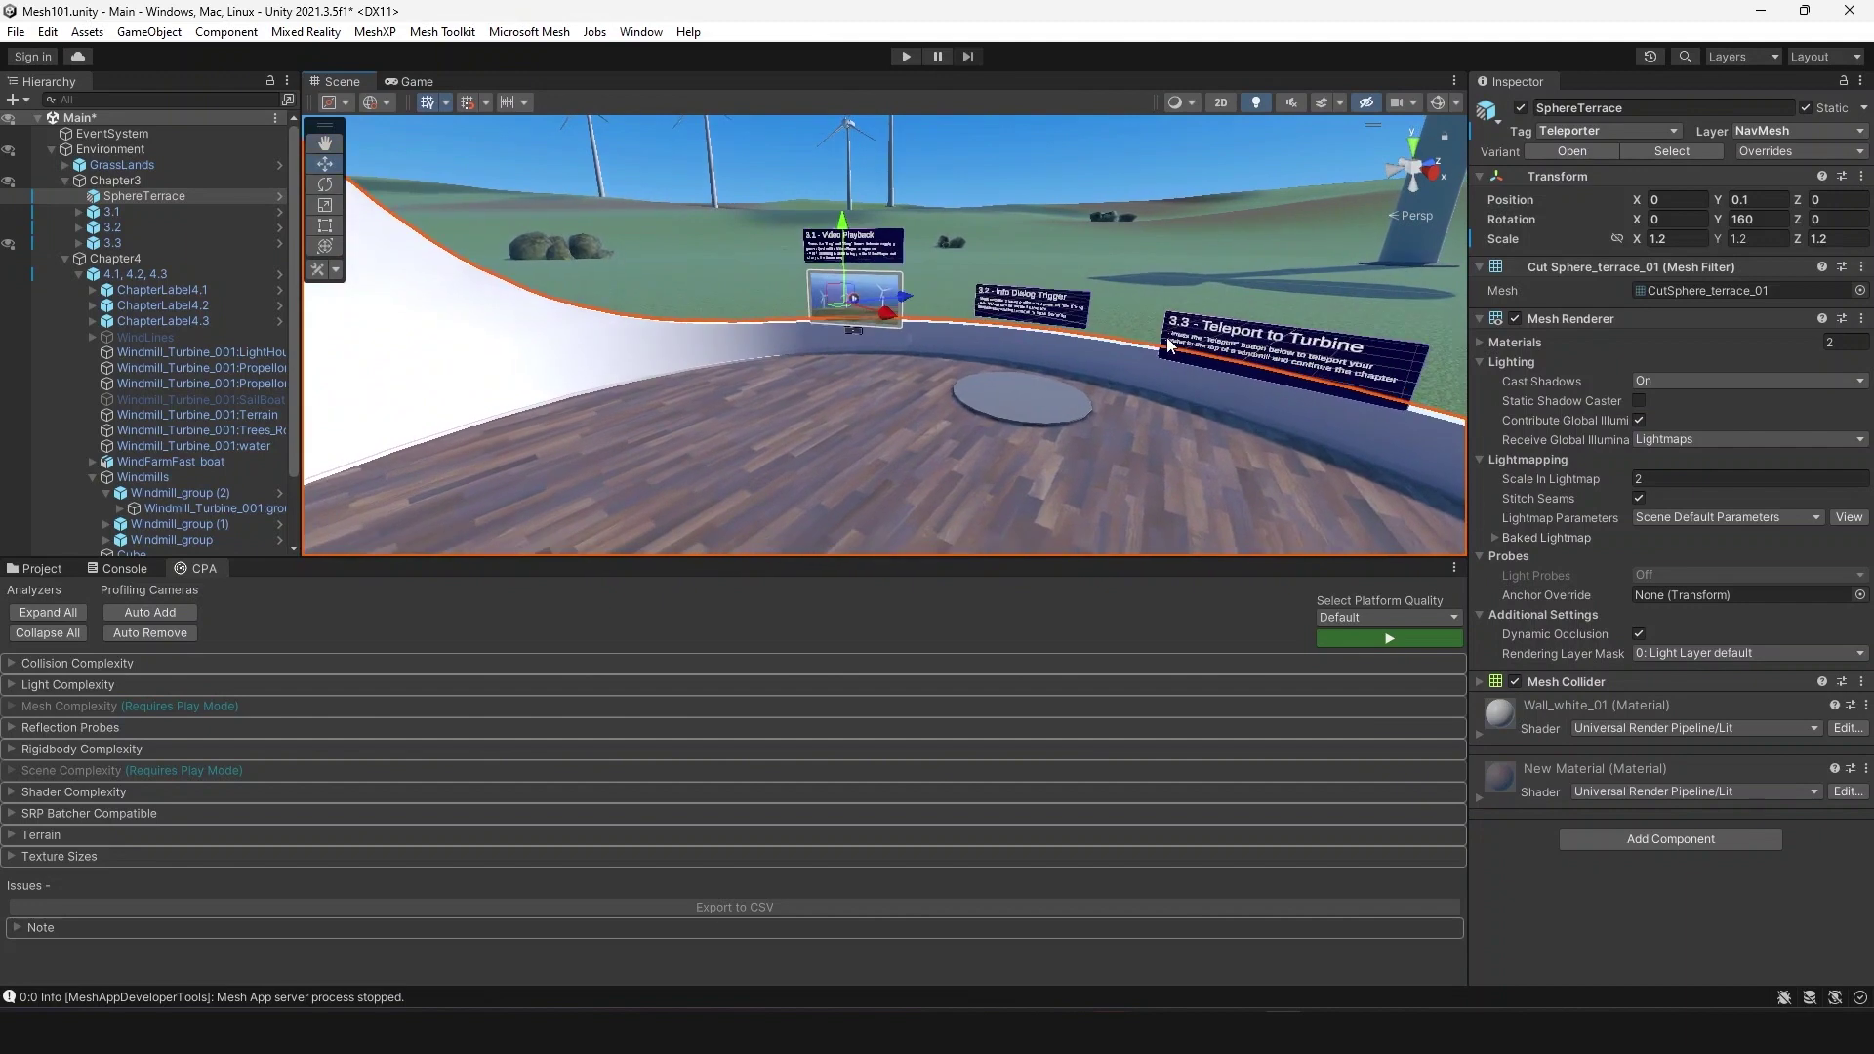
scroll(1169, 347, "down", 2)
scroll(1169, 347, "down", 1)
middle_click_drag(986, 334, 1050, 325)
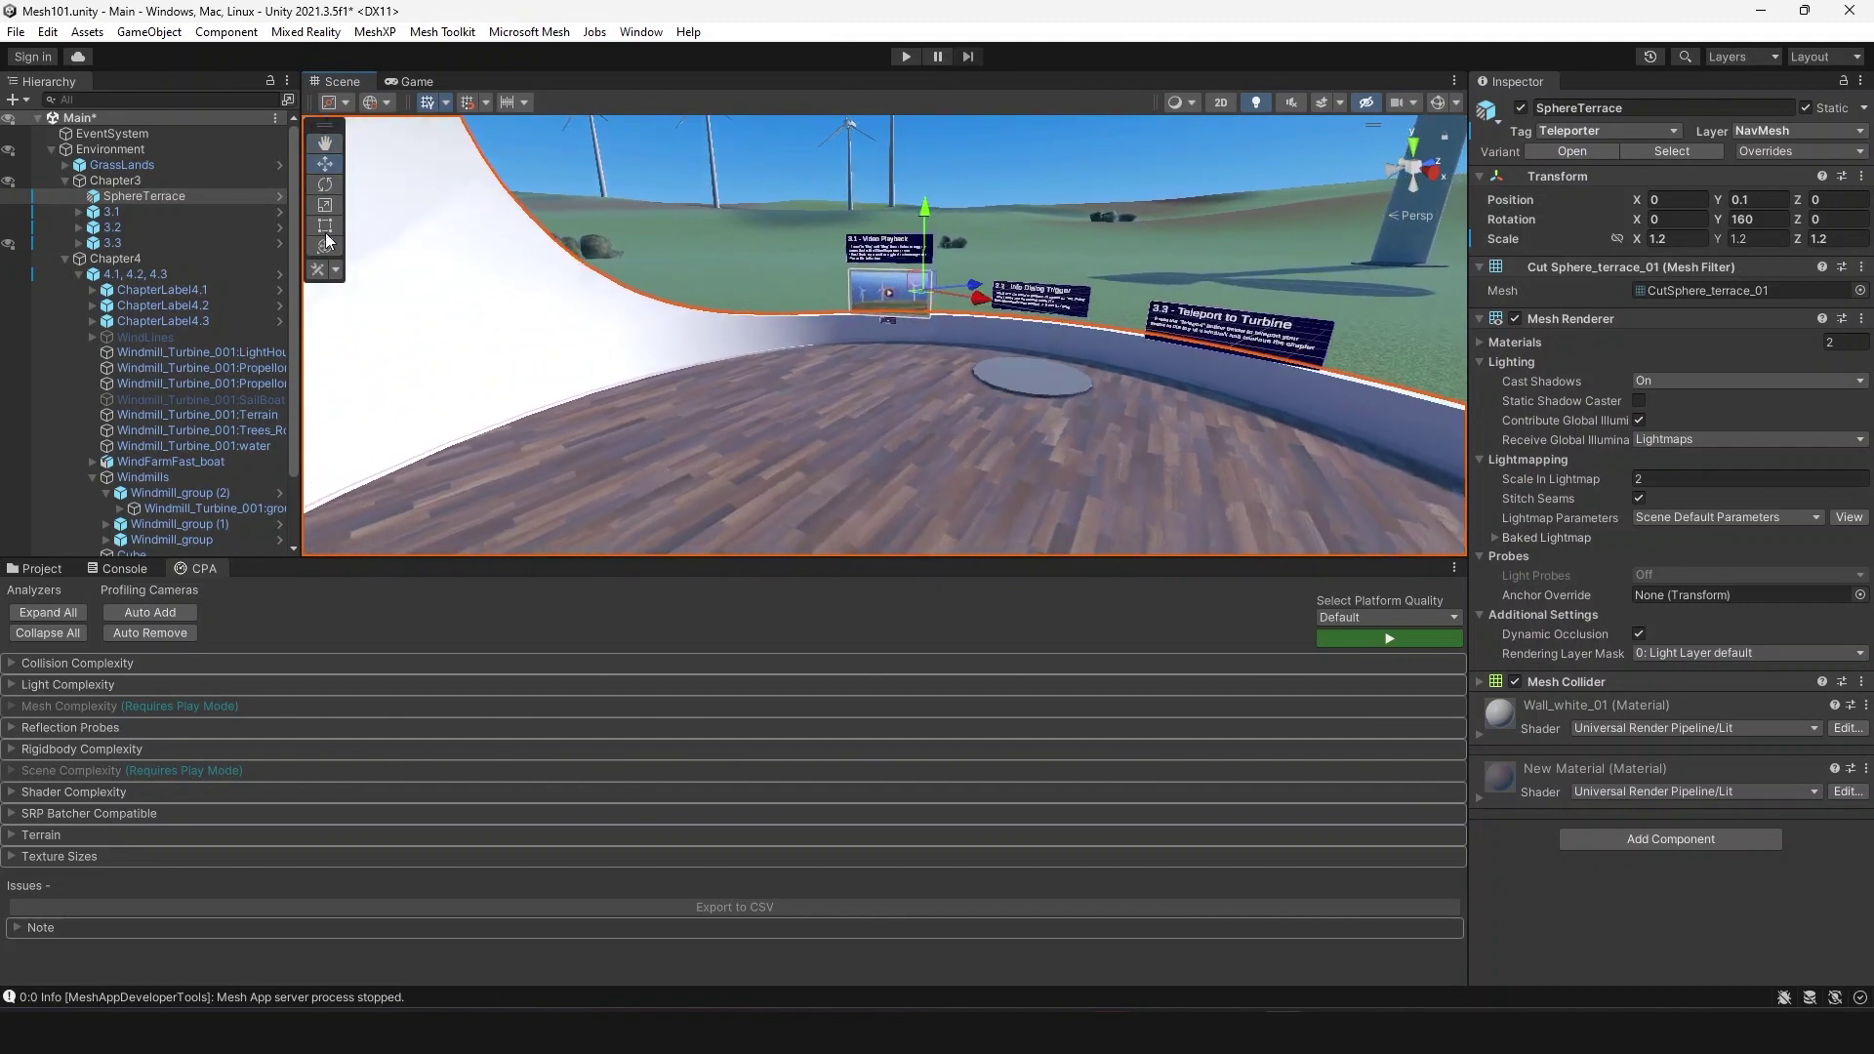
- Add the Mesh Toolkit PlaymodeSetup object at the root level of the Main scene
left_click(51, 149)
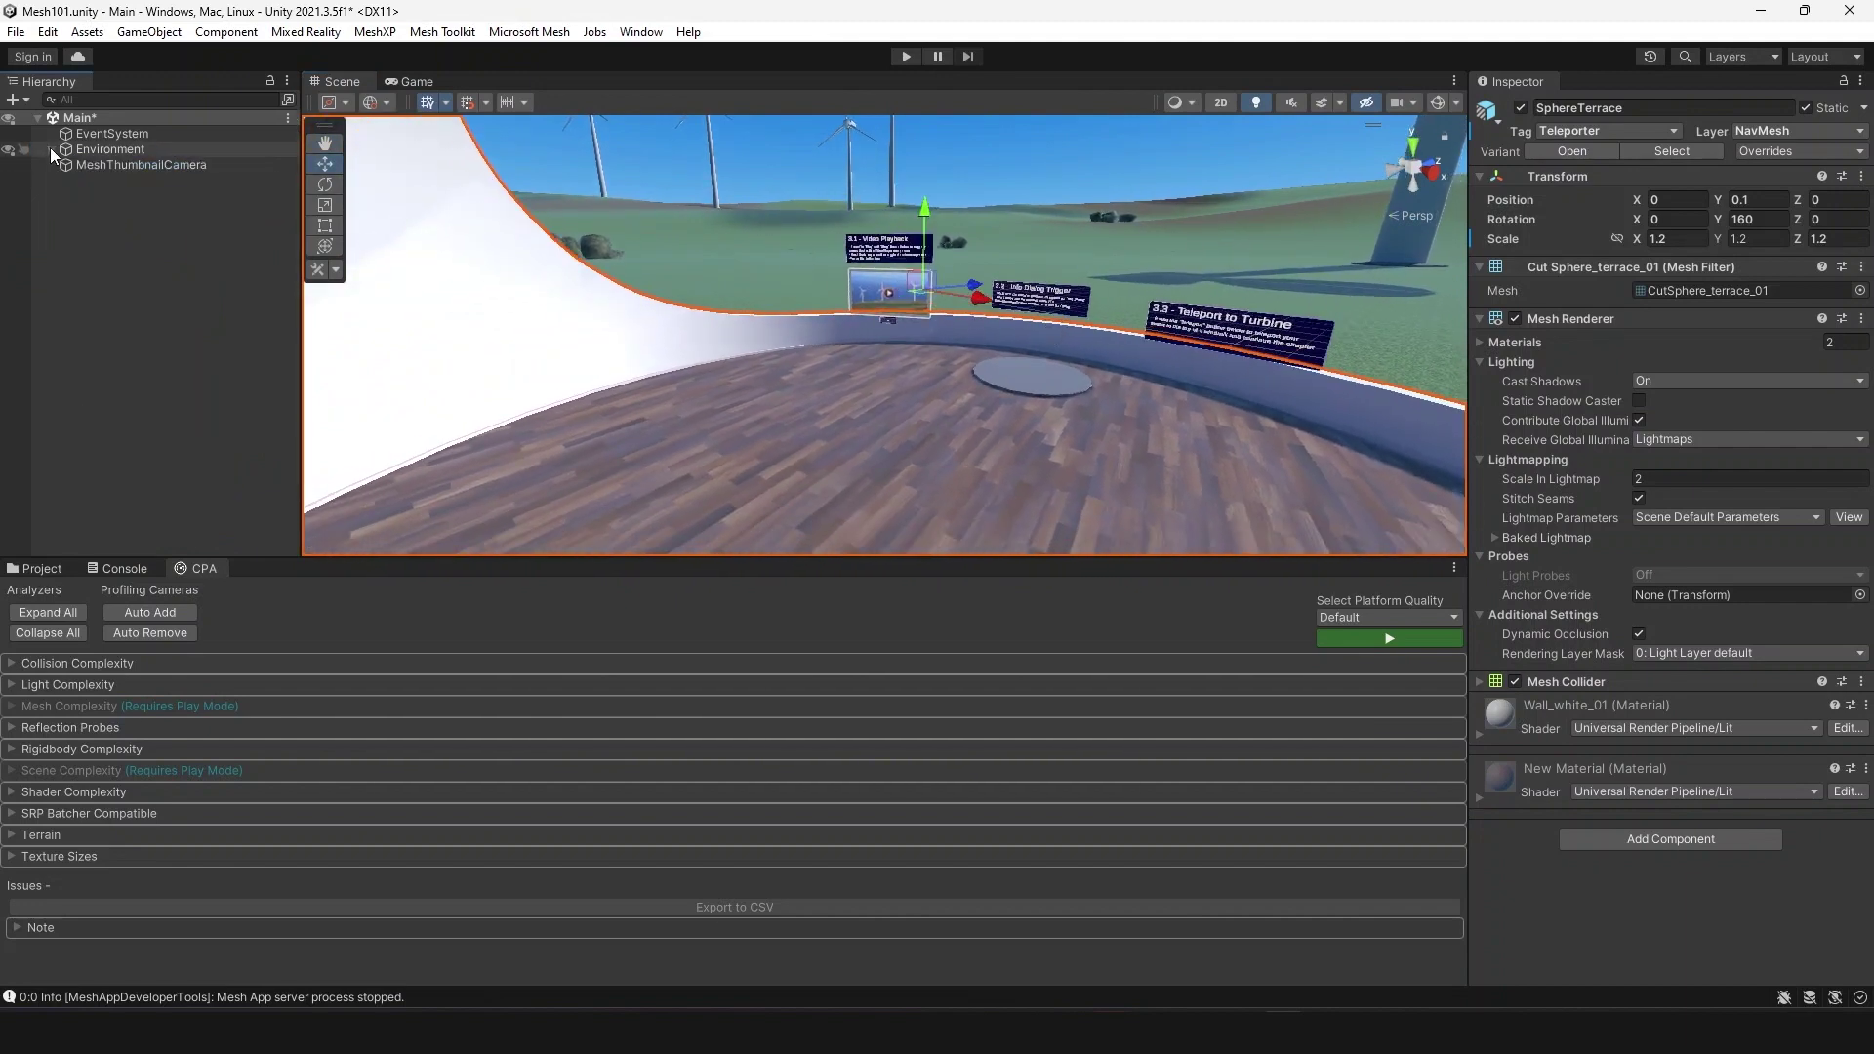
right_click(137, 250)
mouse_move(208, 525)
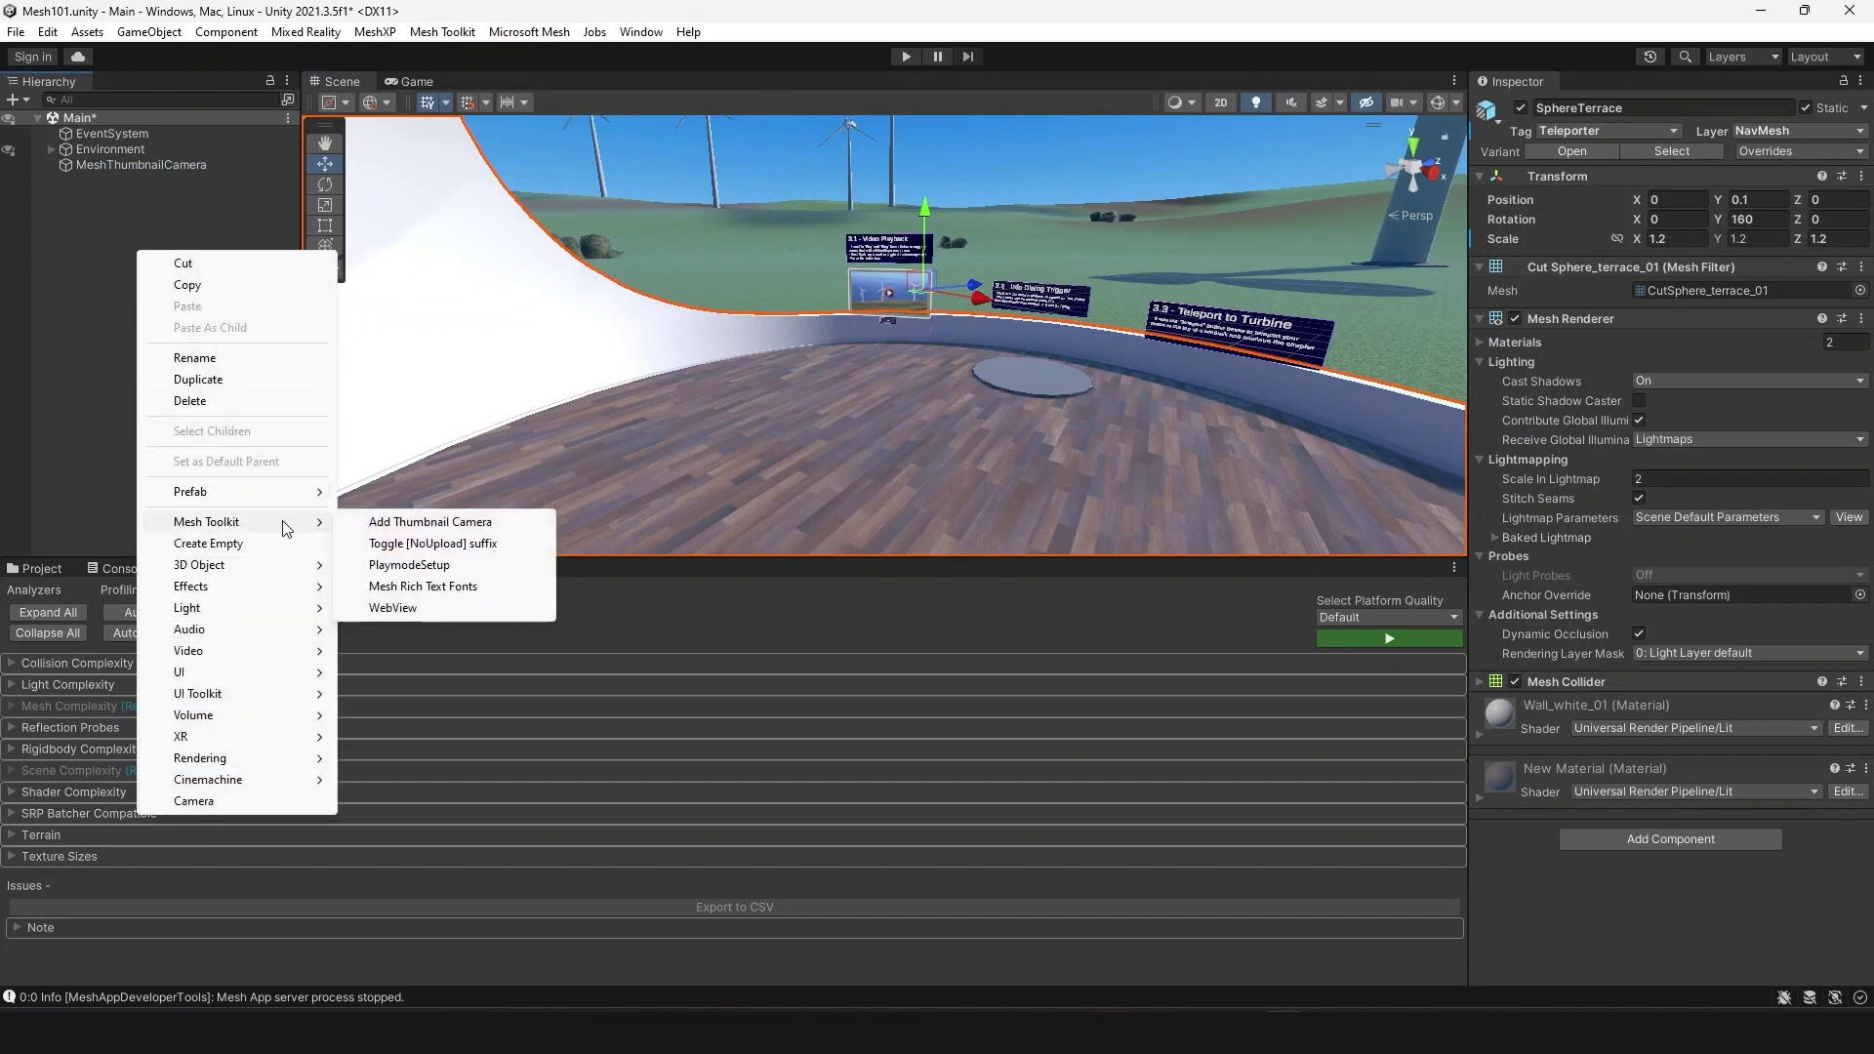
left_click(401, 562)
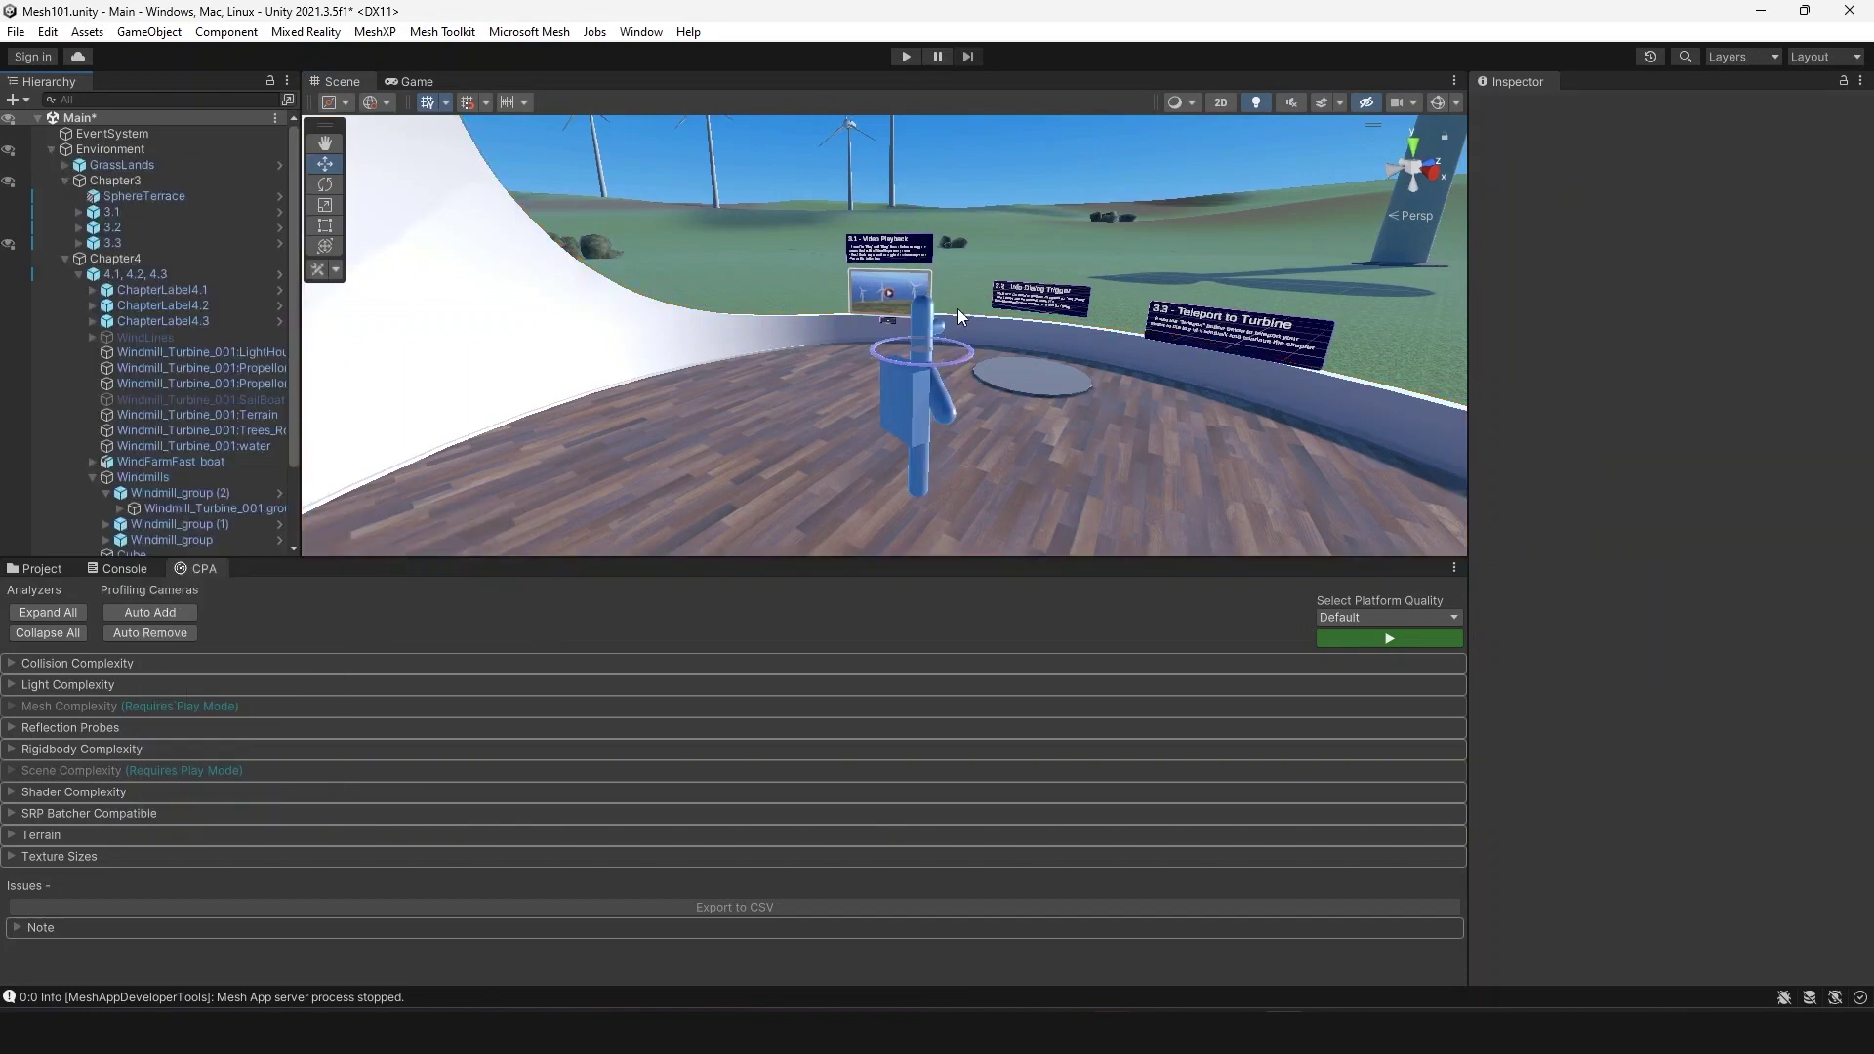
- Add a Mesh Toolkit WebView object at the root level of the scene
right_click_drag(801, 454, 884, 373)
middle_click_drag(992, 439, 943, 364)
left_click_drag(943, 364, 891, 375)
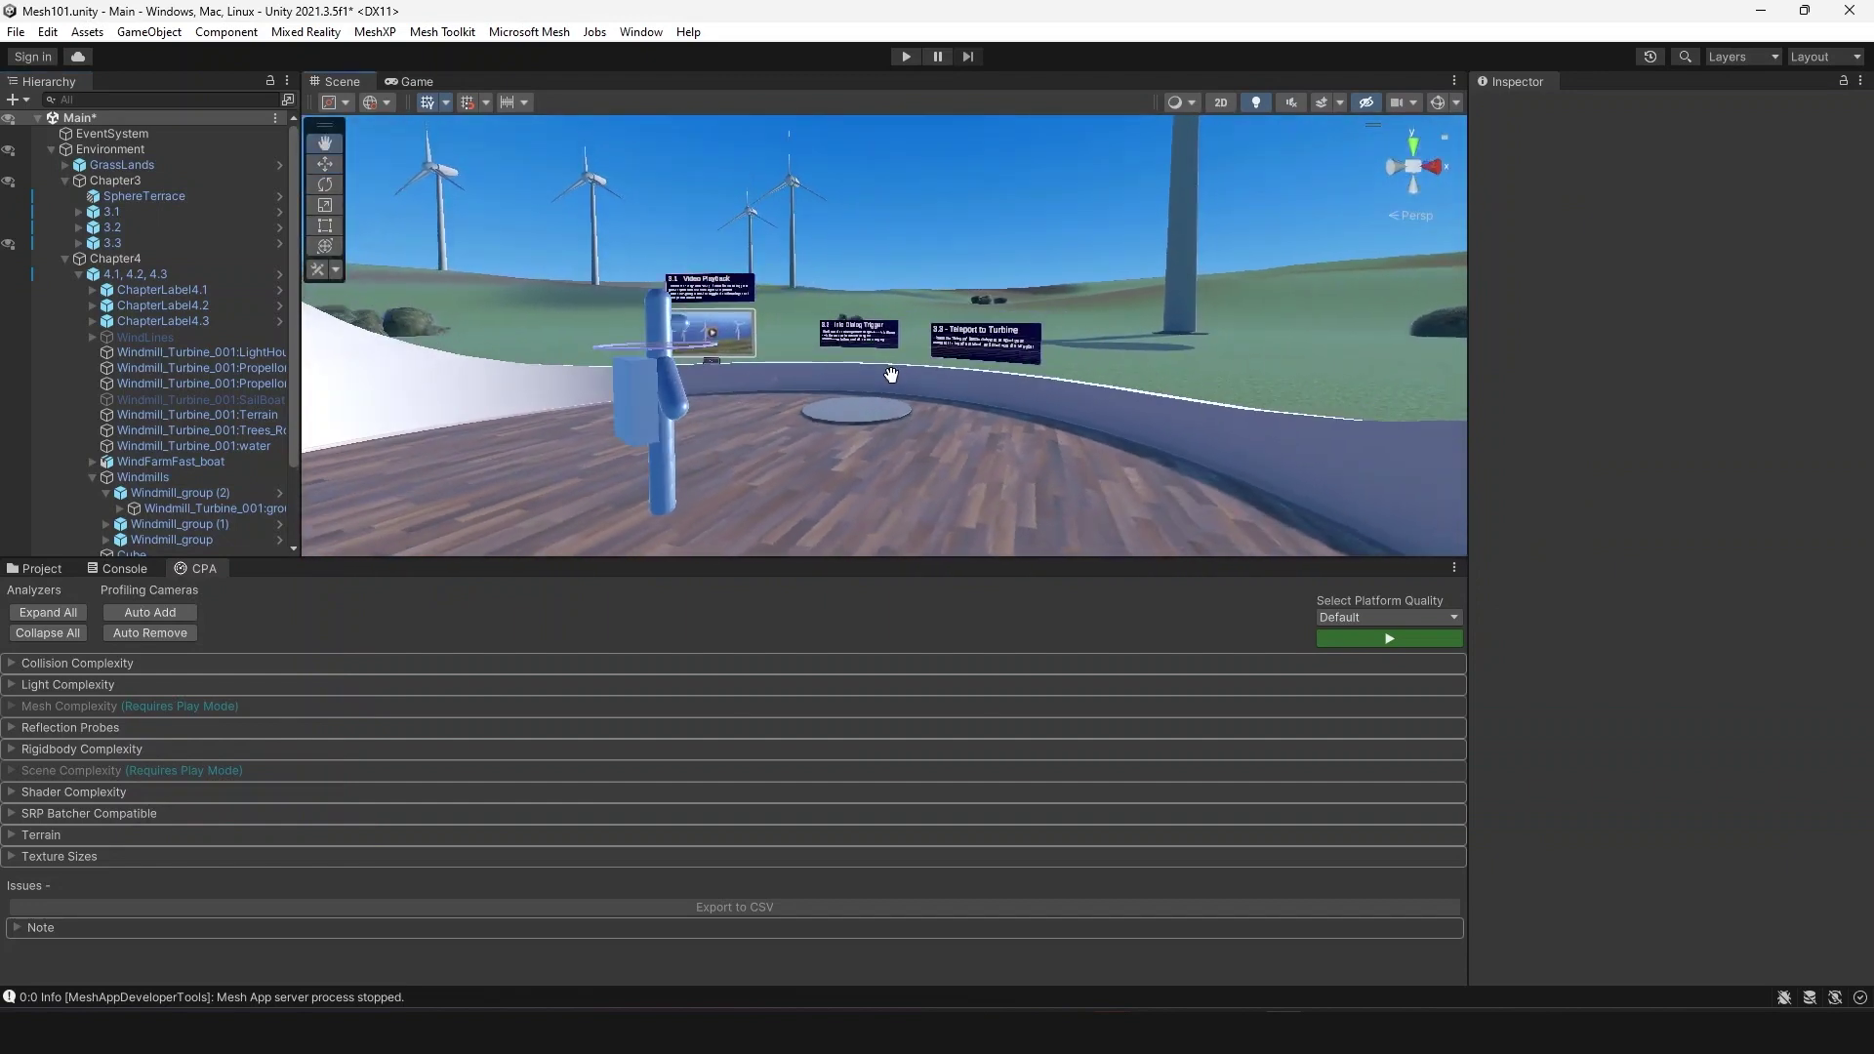
scroll(892, 375, "up", 4)
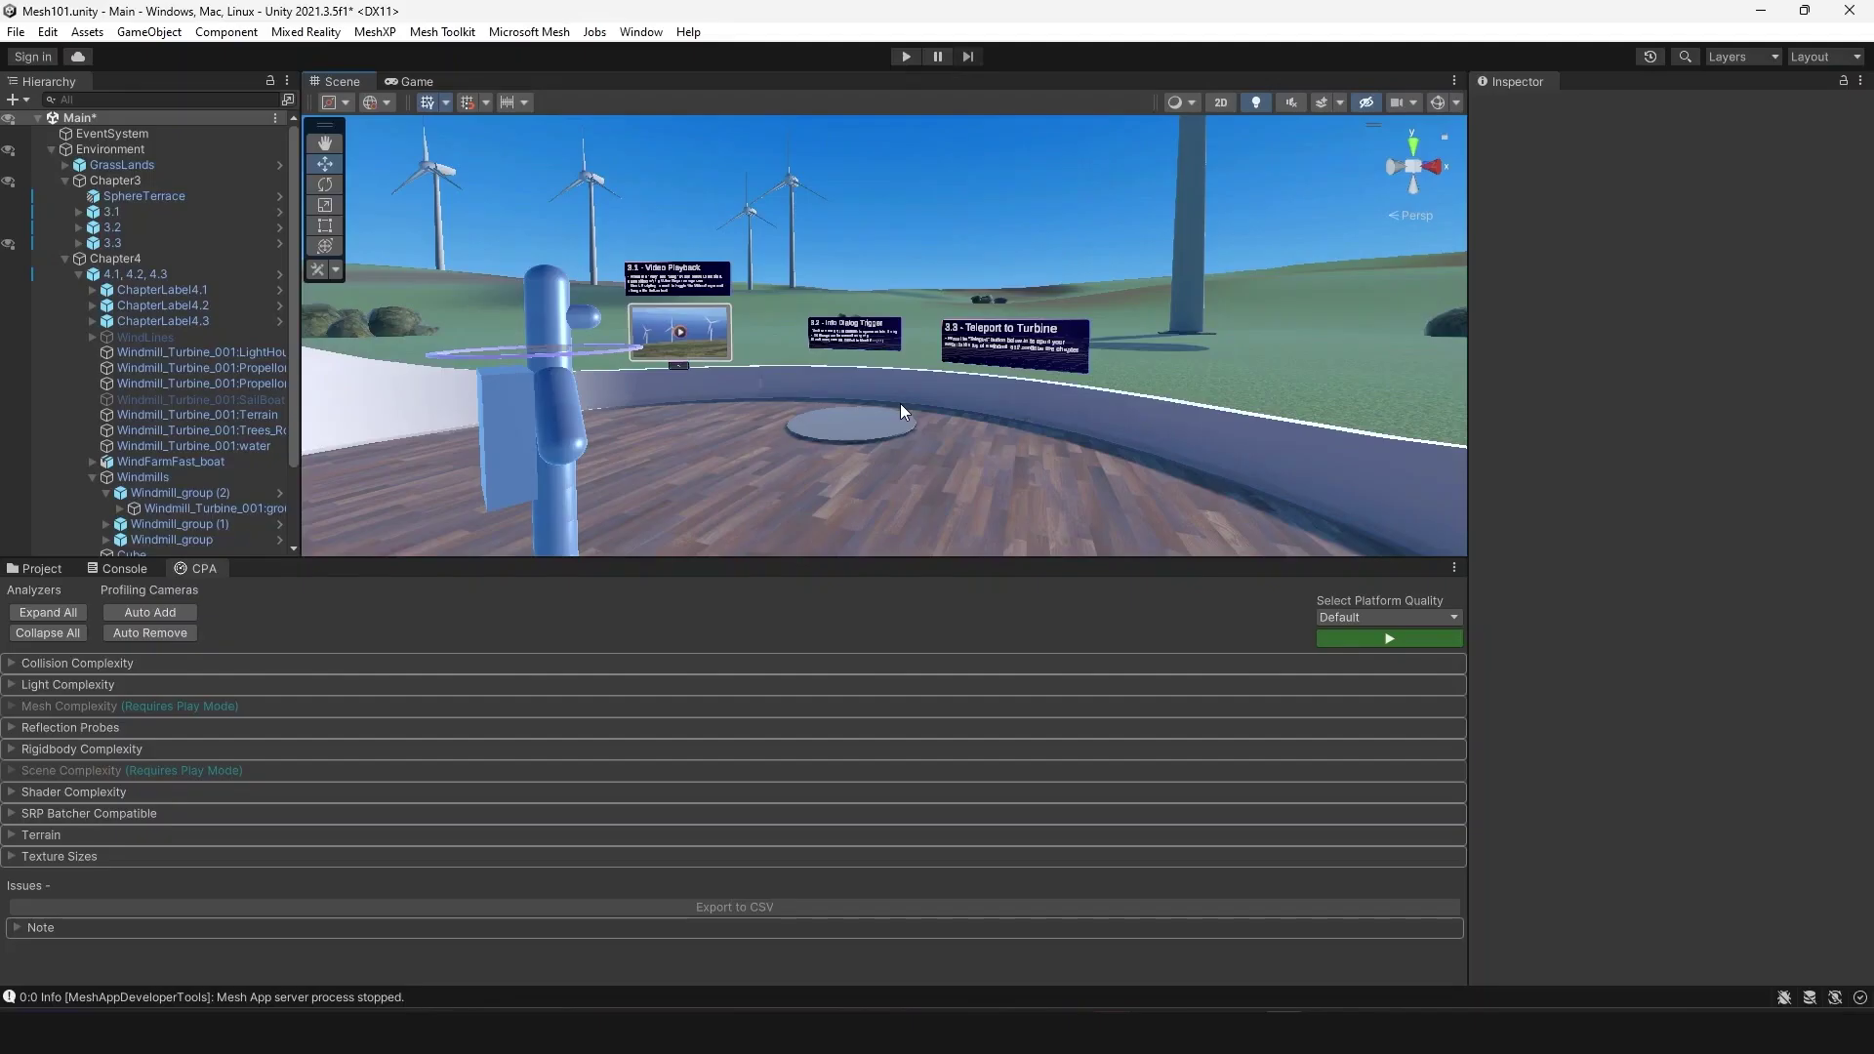
left_click(53, 152)
right_click(138, 256)
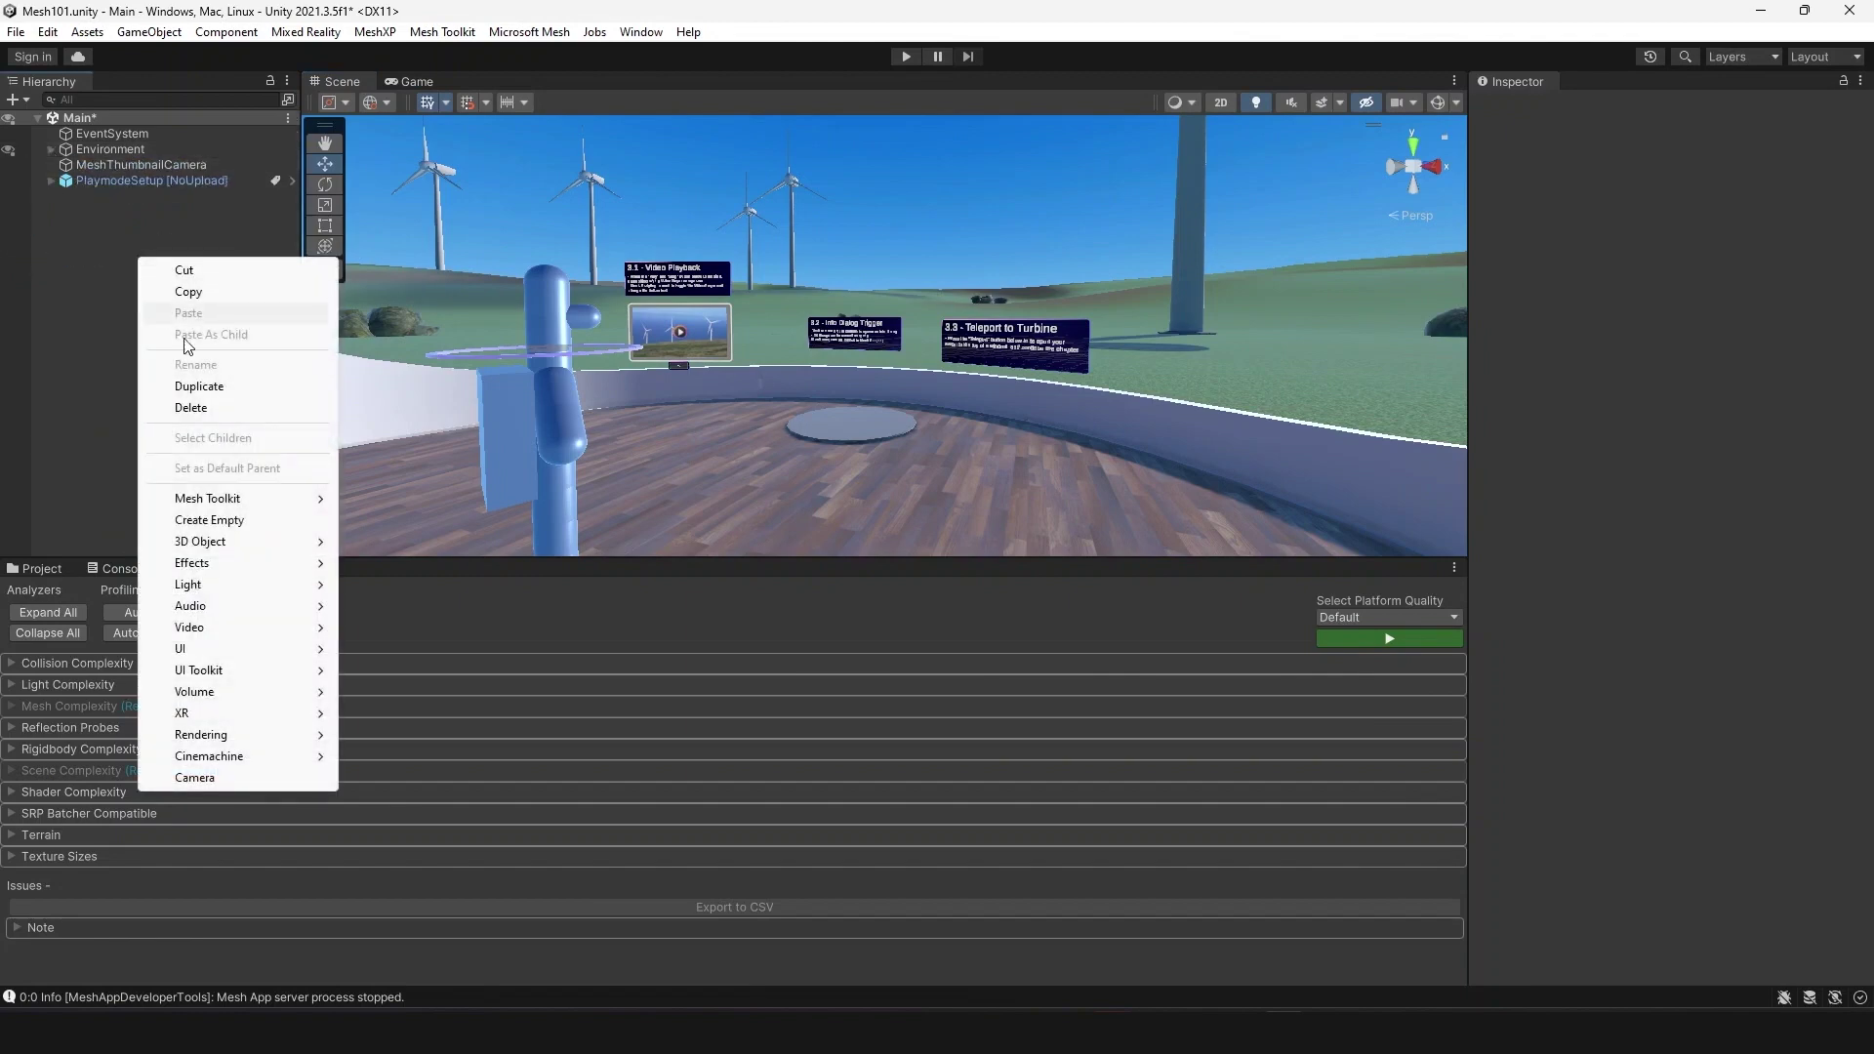
mouse_move(251, 500)
left_click(408, 582)
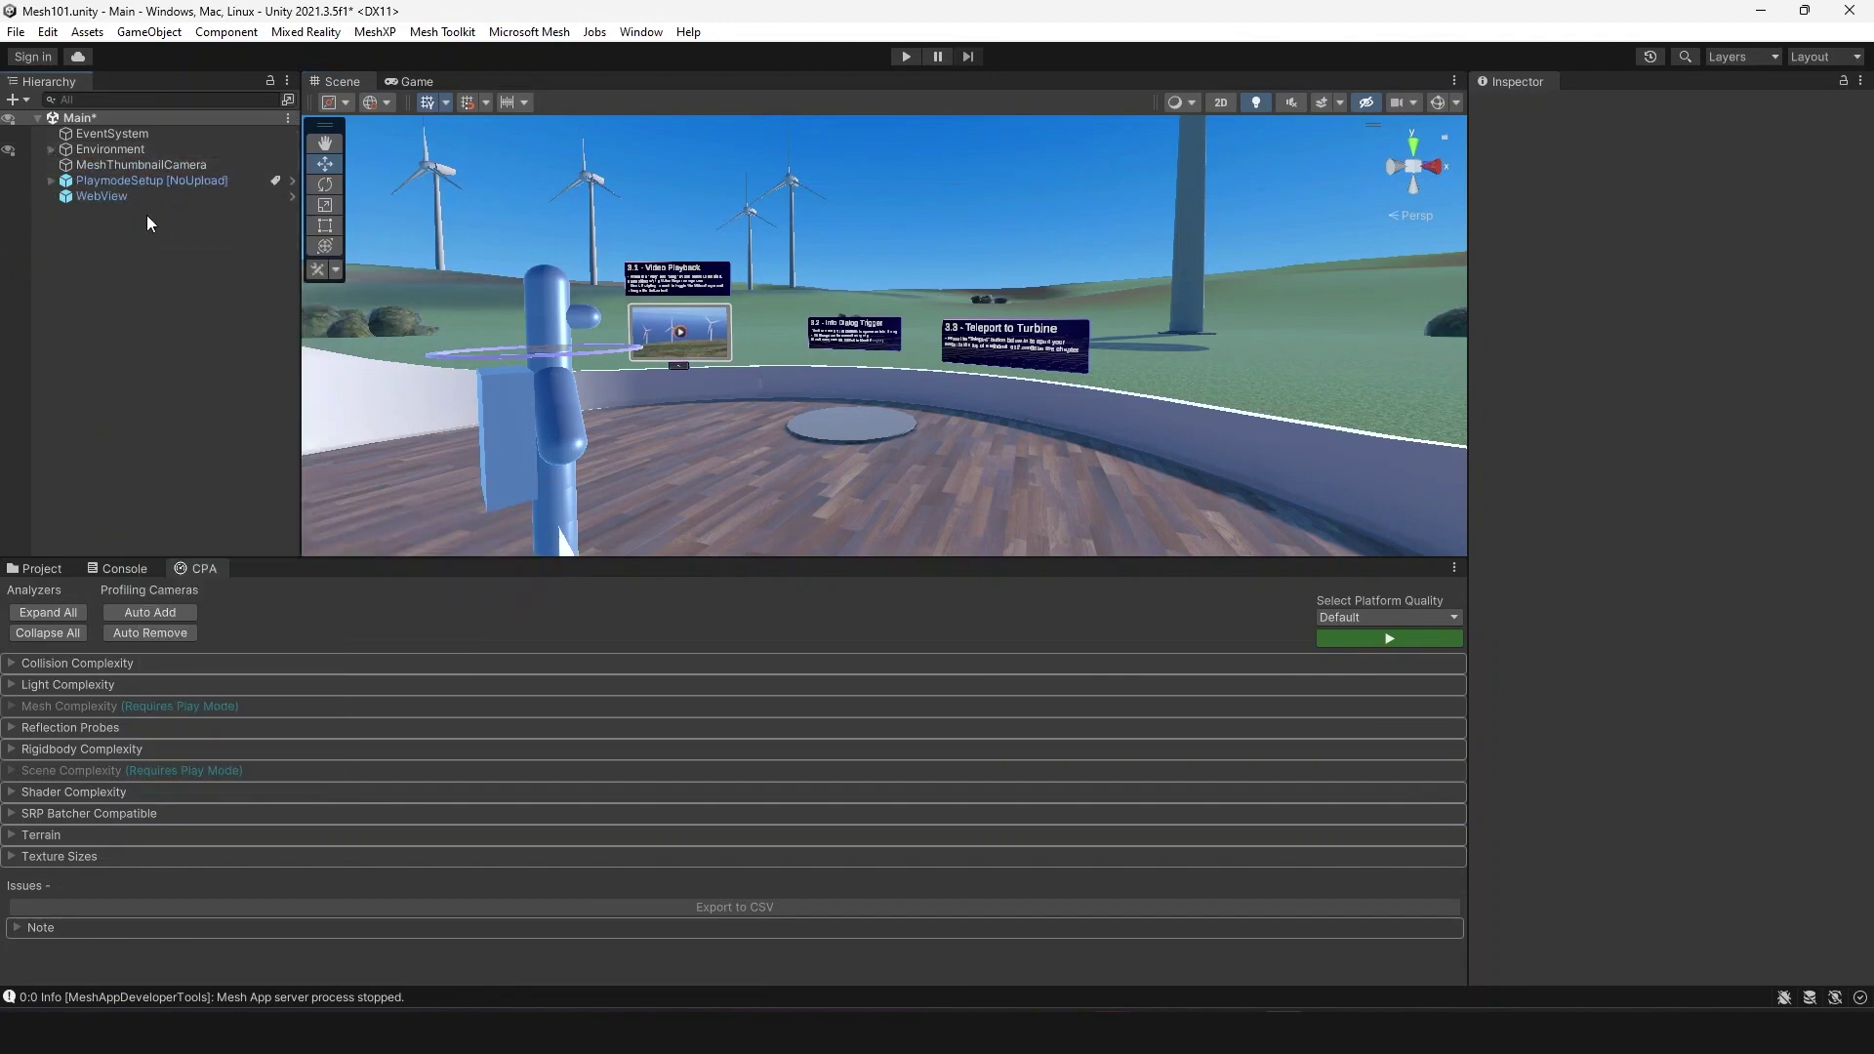
- Set the WebView object's position to Y 2 and Z 7
left_click(138, 197)
left_click(1757, 200)
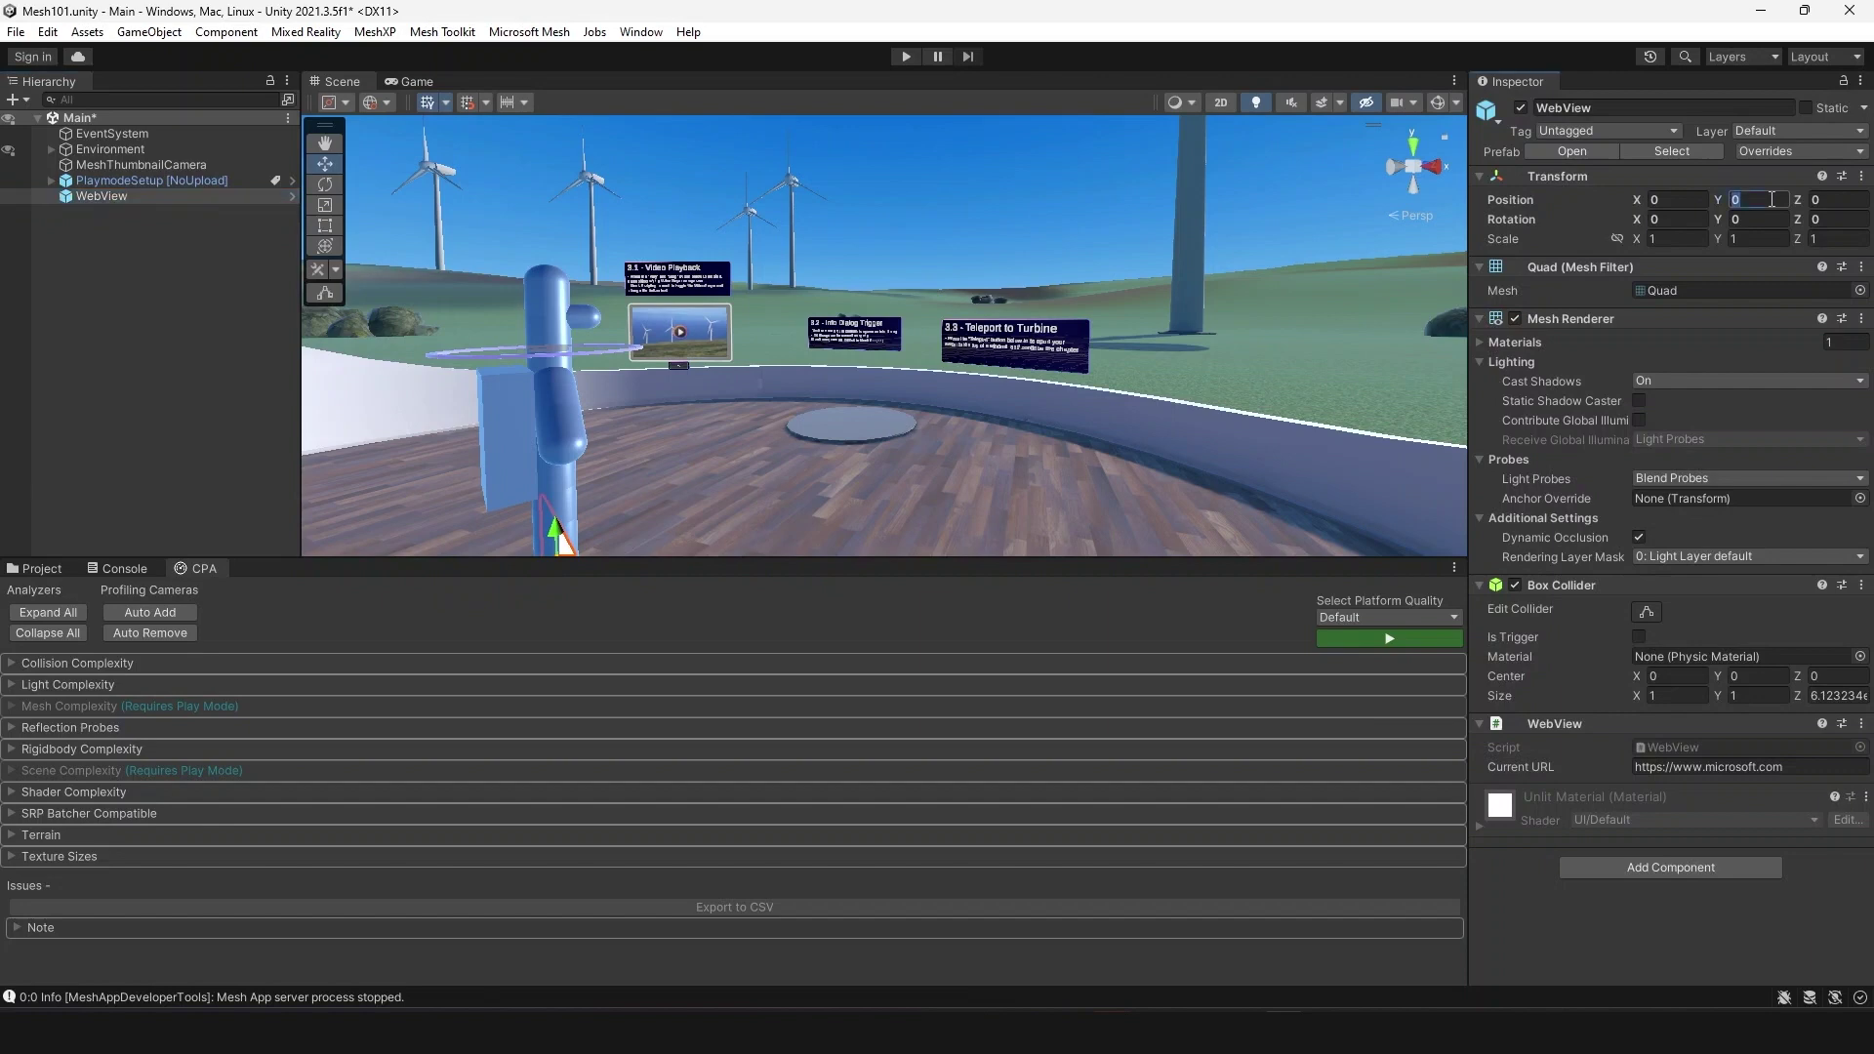
type("2")
key("Tab")
type("7")
- Scale the WebView object to 4 in X and 3 in Y
left_click(1680, 235)
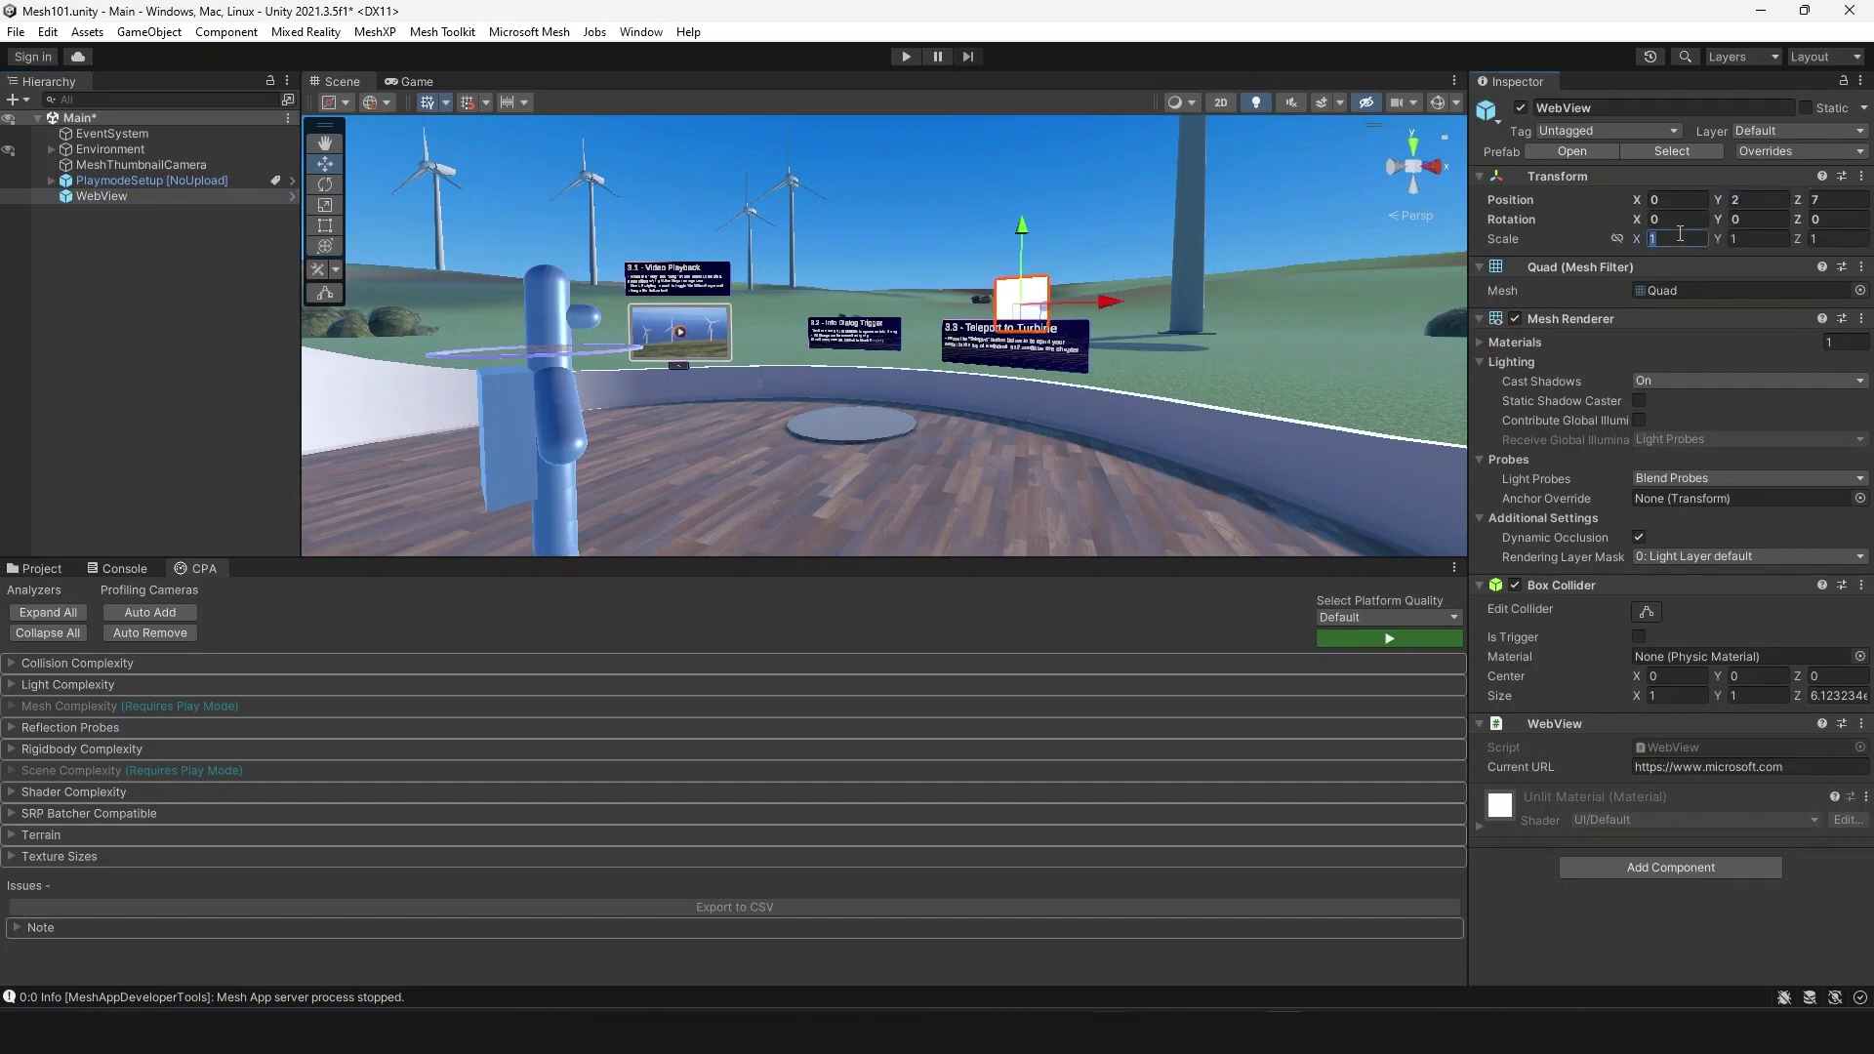
type("4")
key("Tab")
type("3")
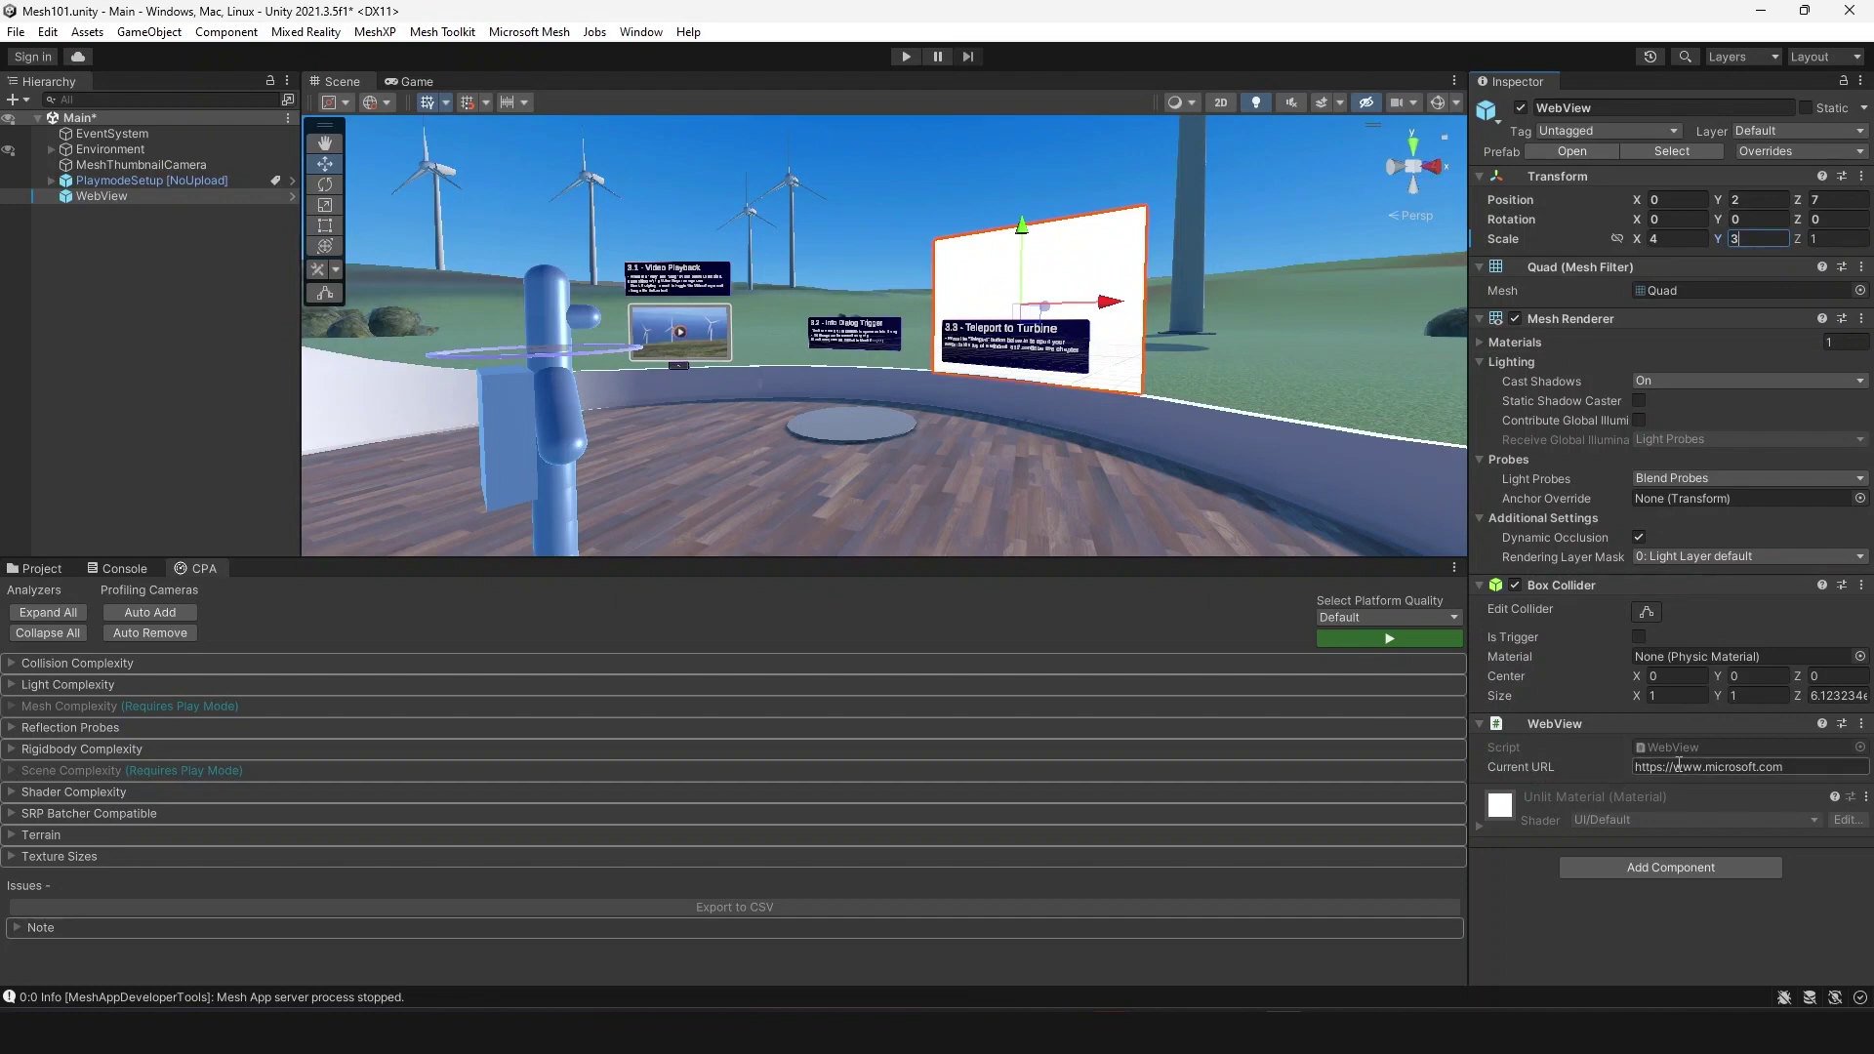
left_click(1725, 768)
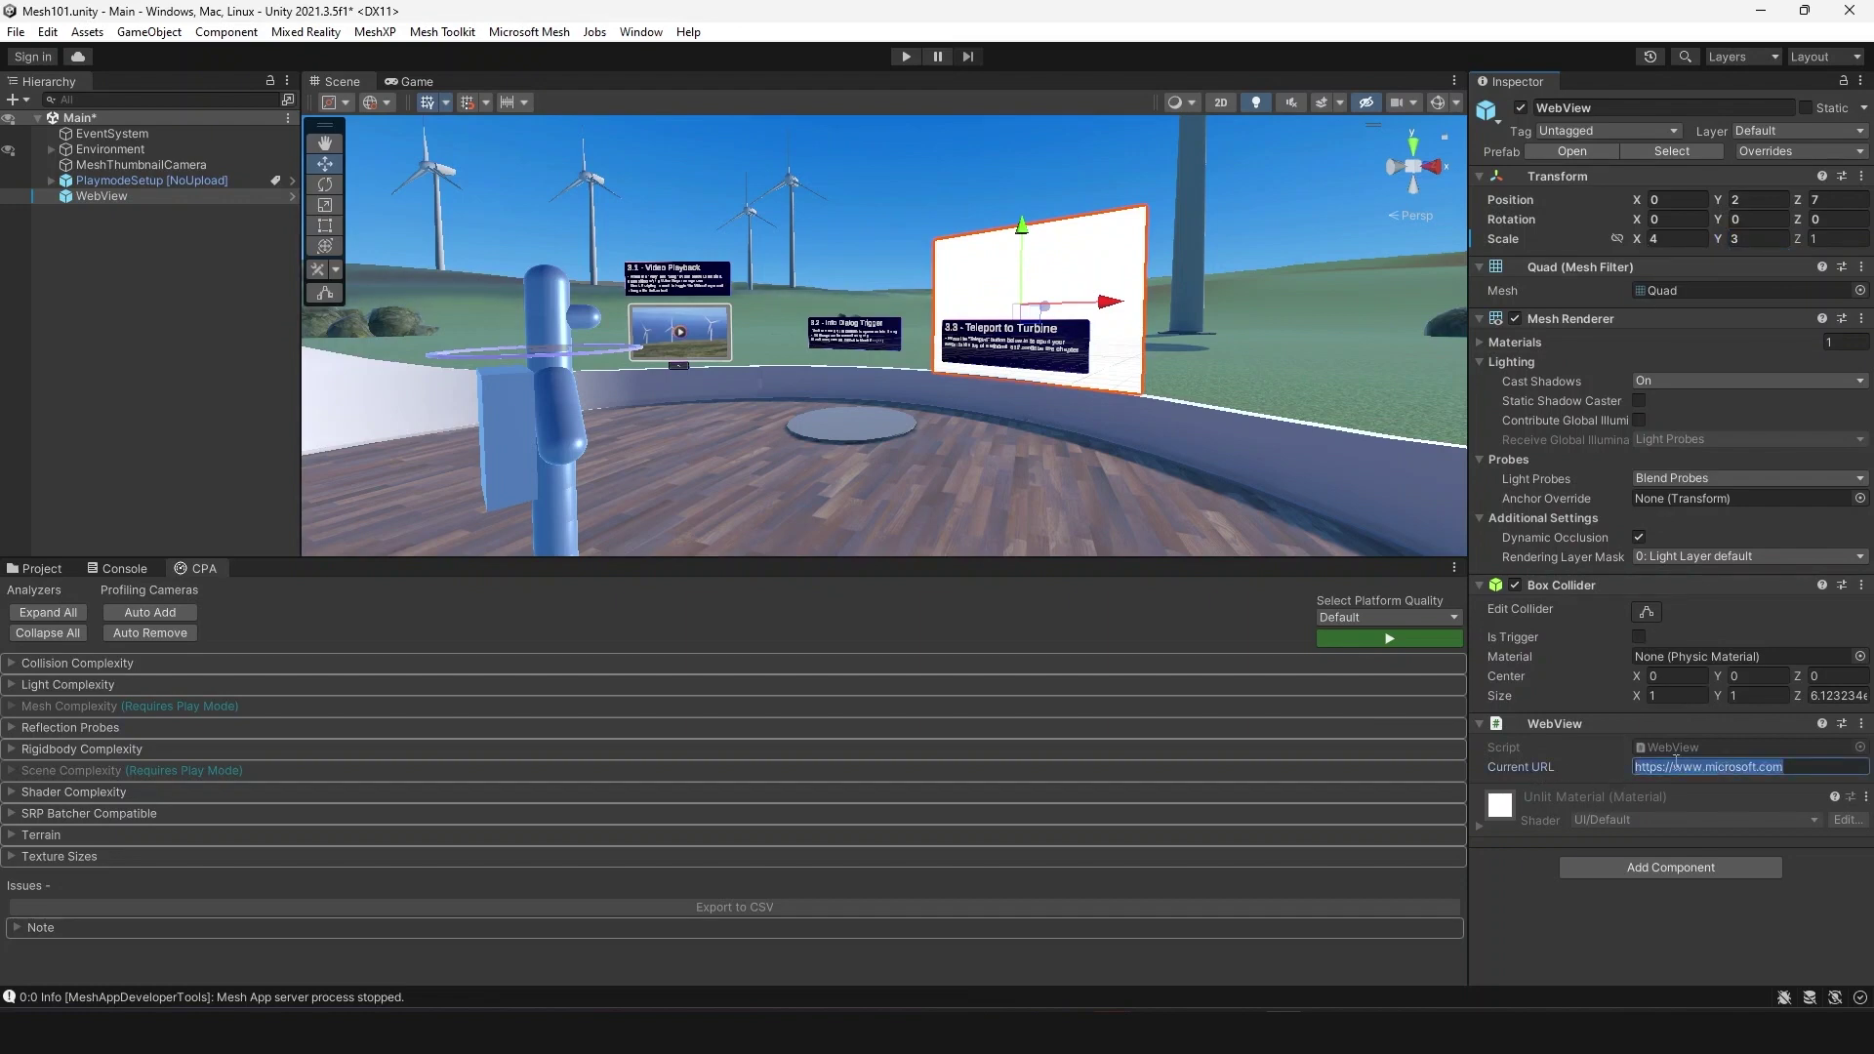
type("https://en.wikipedia.org/wiki/Wind_farm")
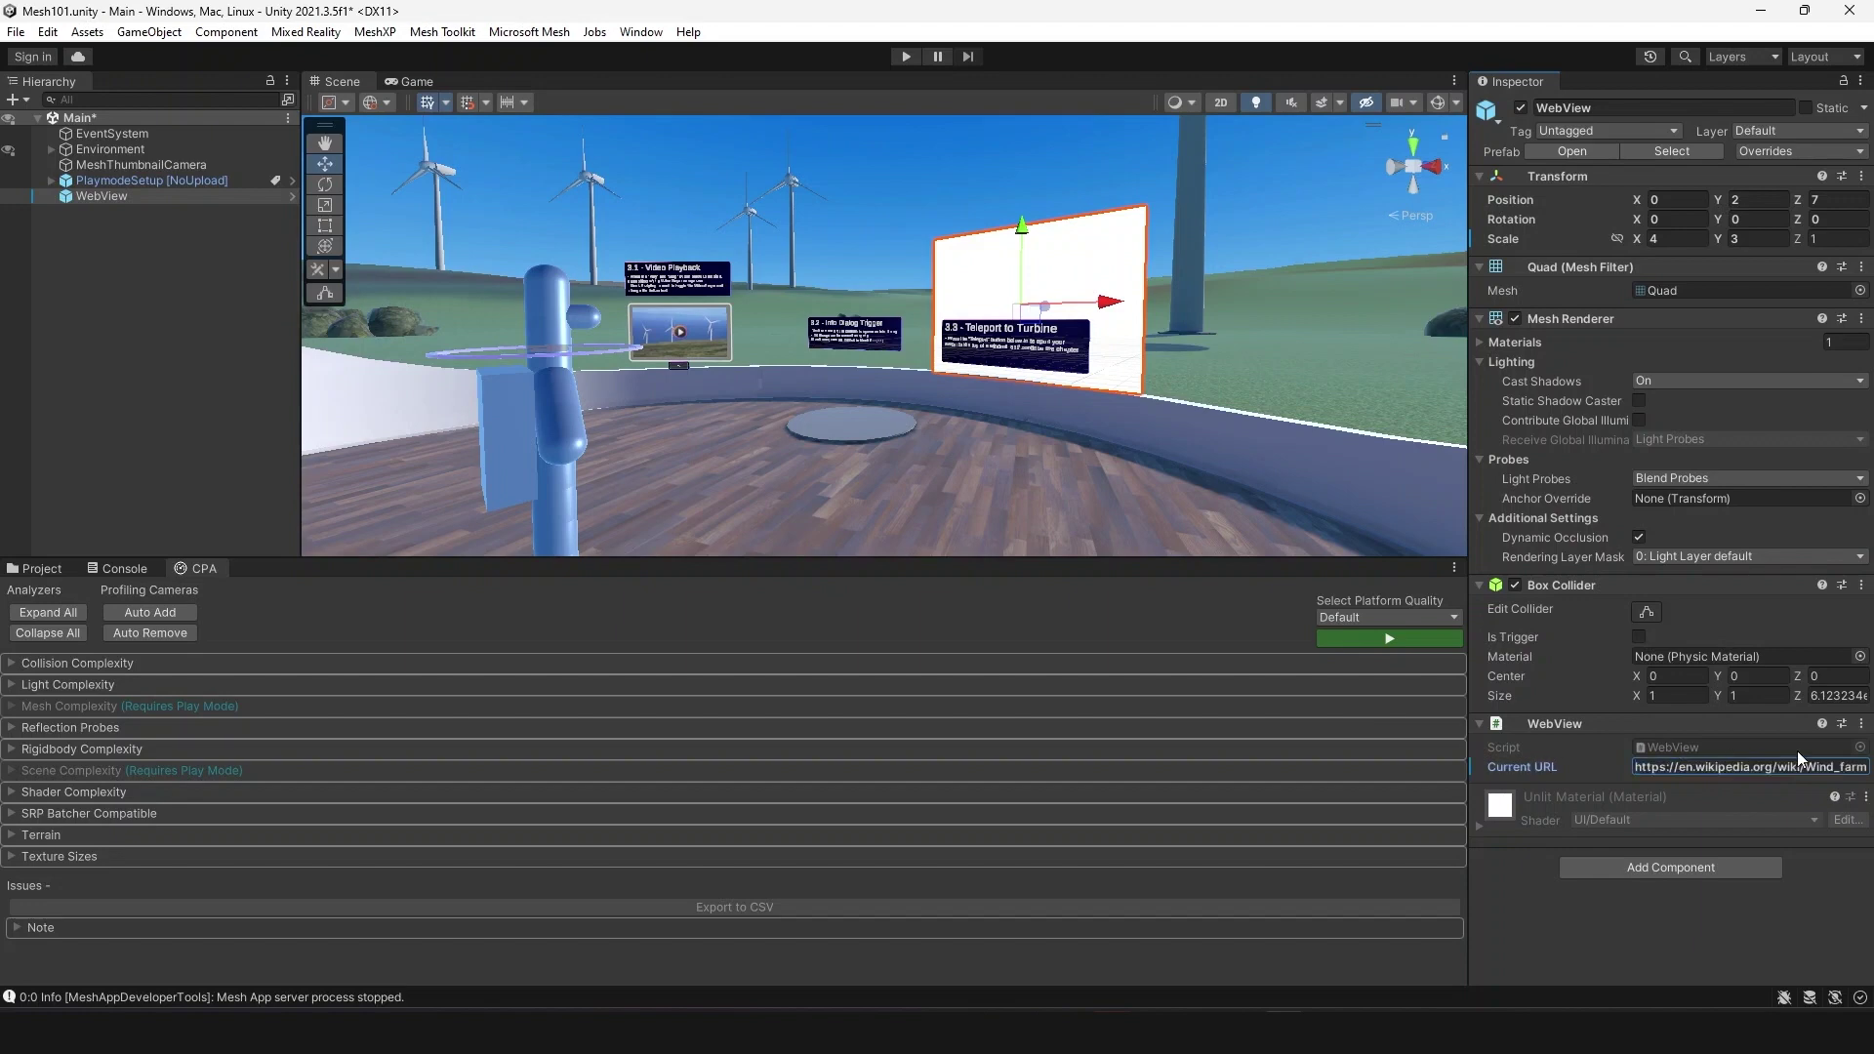
right_click_drag(948, 422, 961, 397)
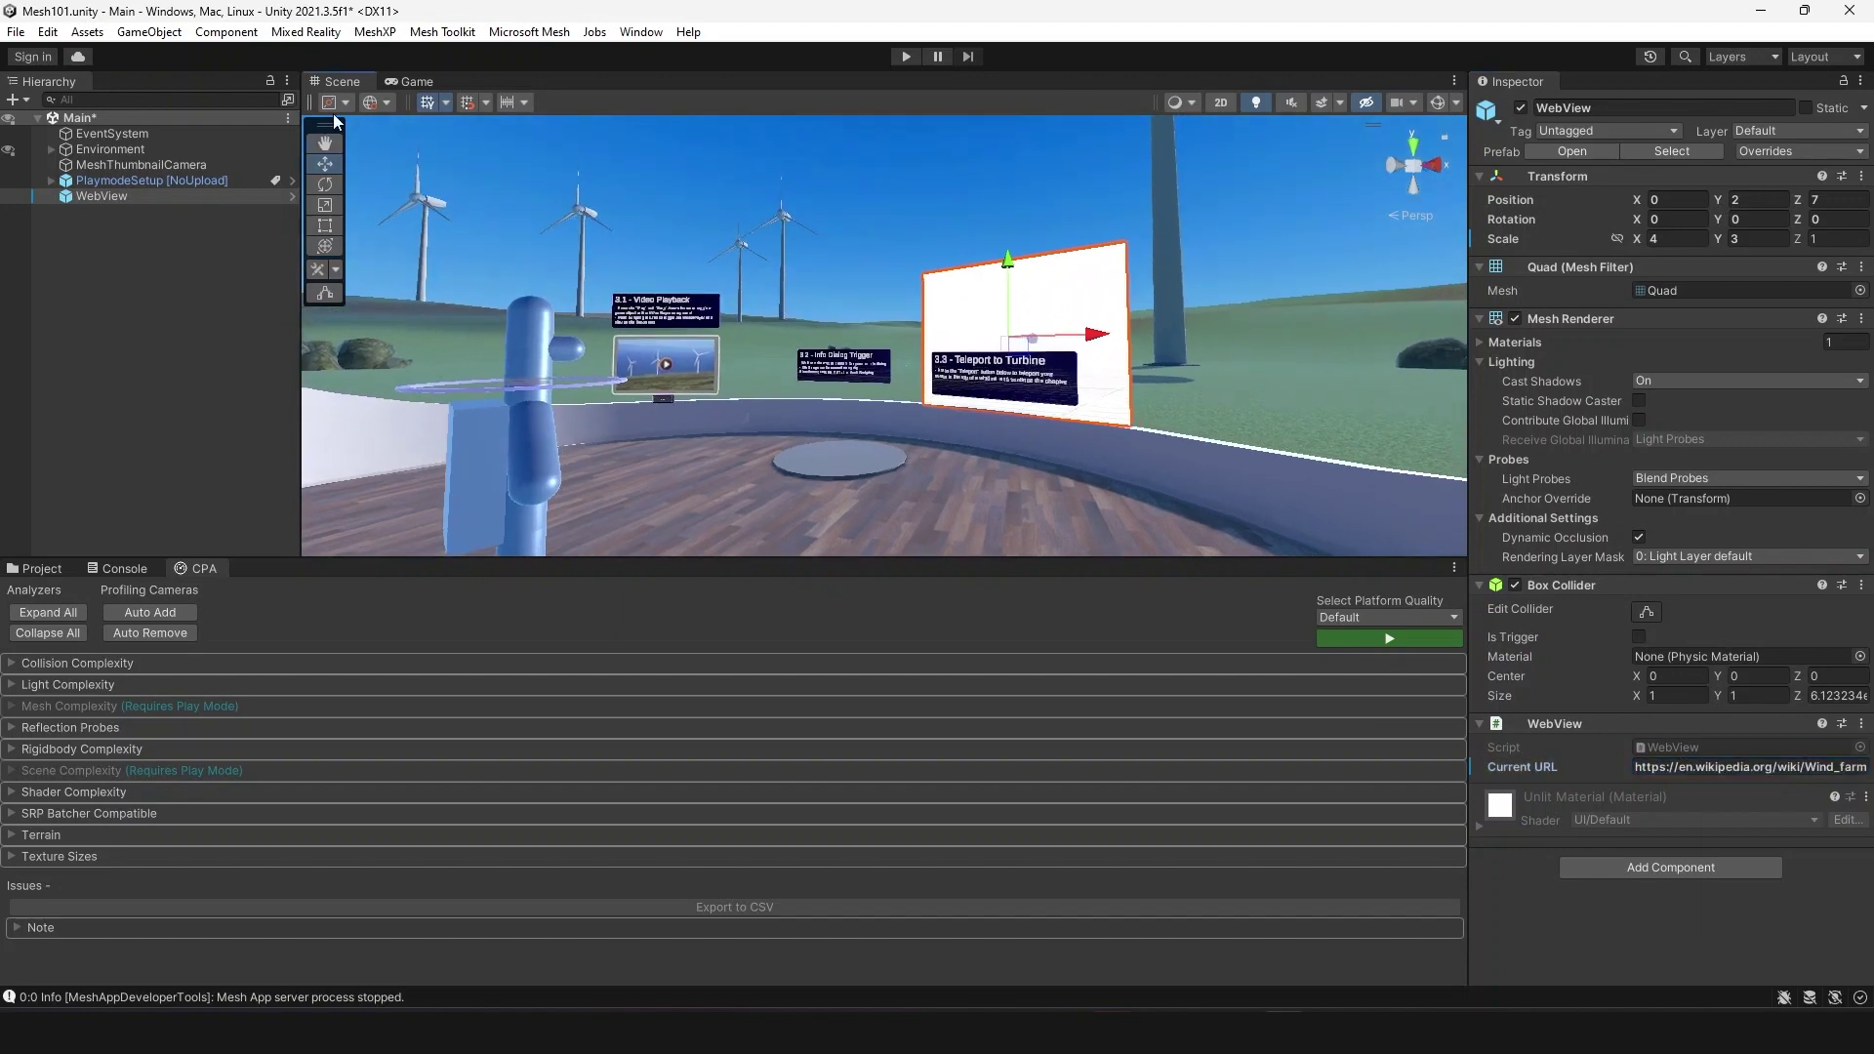
- Run the scene in play mode and walk up to the WebView panel and back to check its web page
left_click(144, 149)
left_click(905, 56)
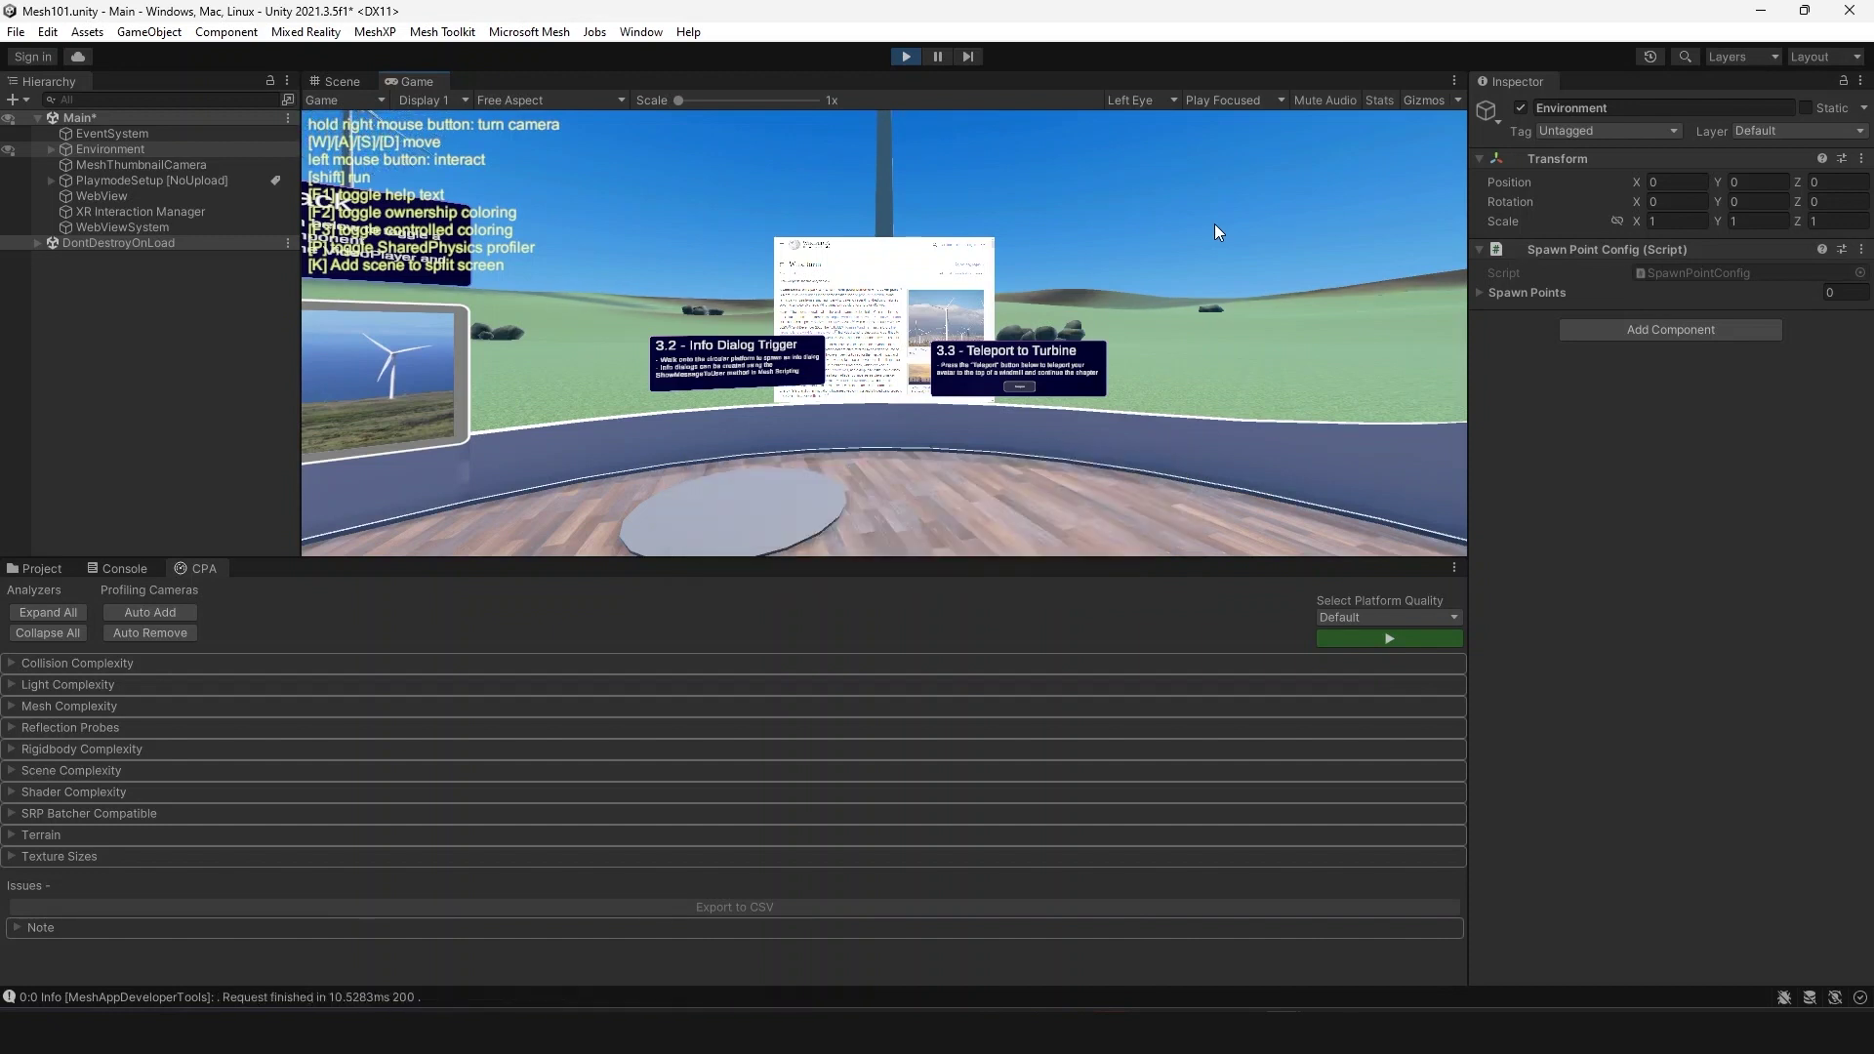
right_click_drag(1214, 224, 1176, 171)
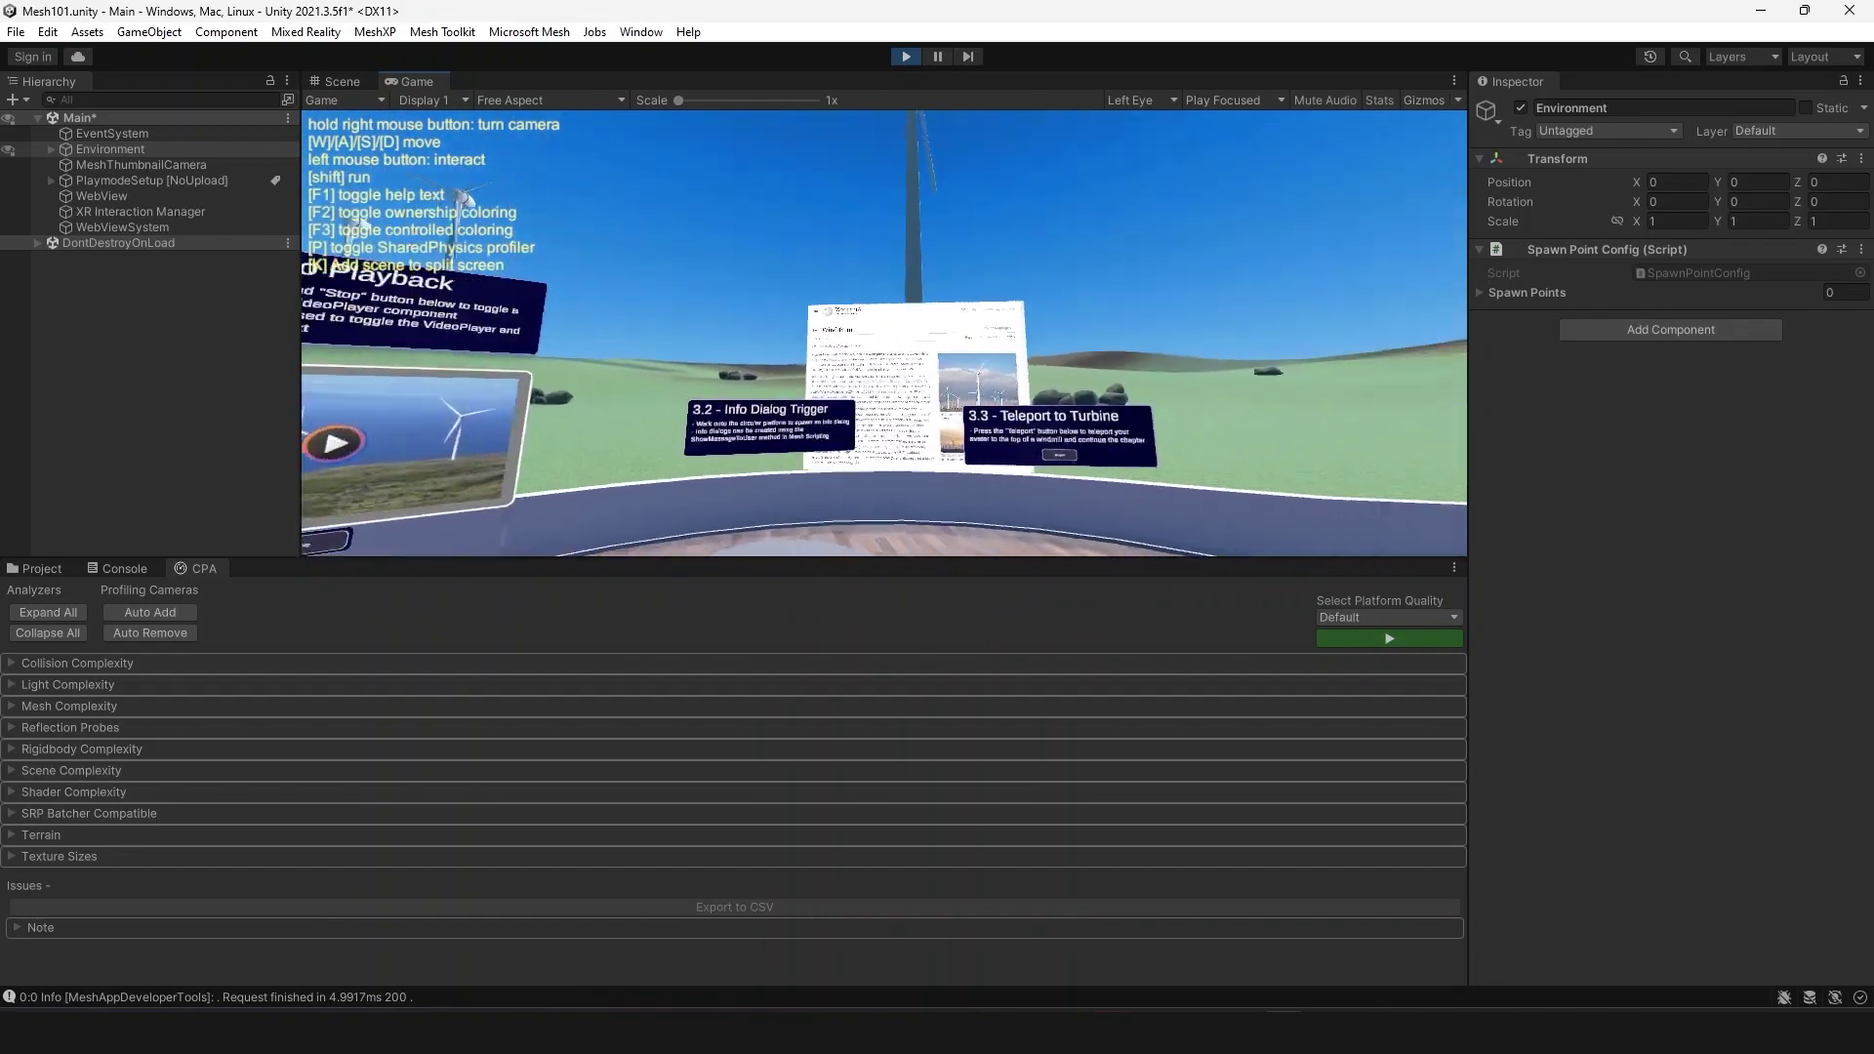
key("w")
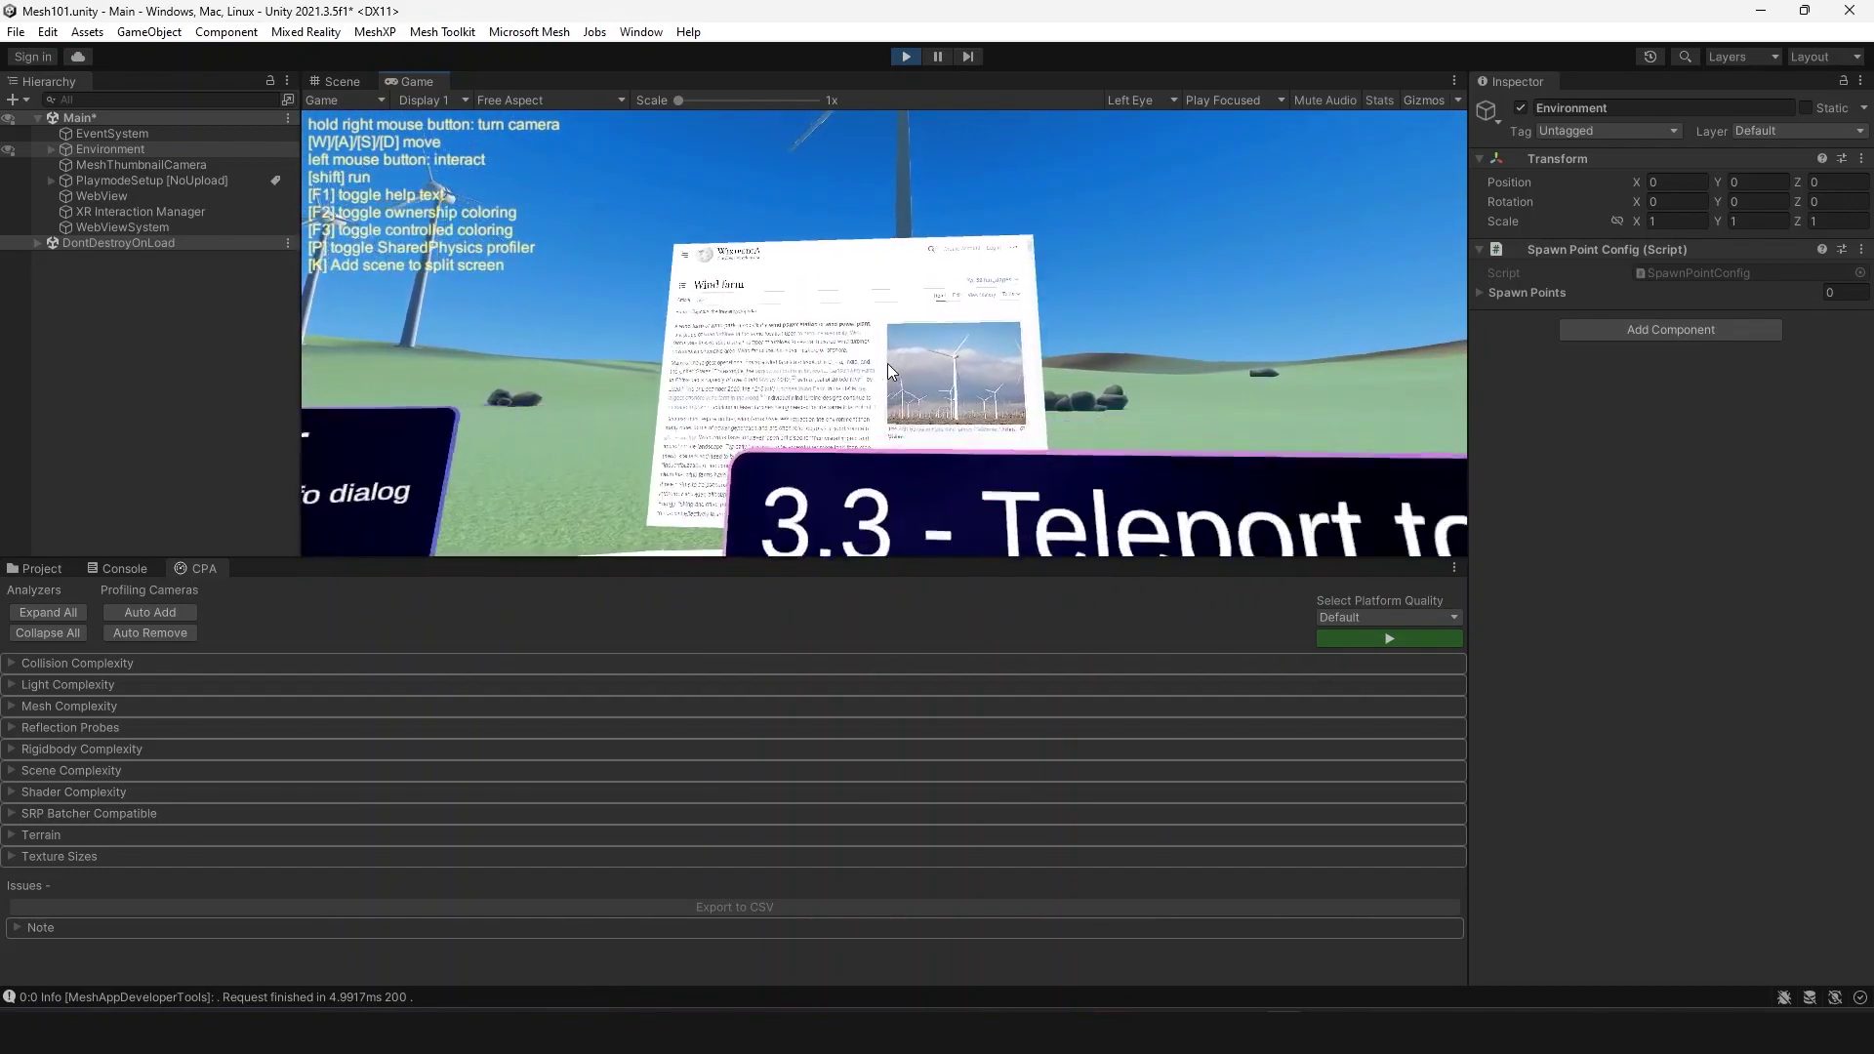
key("w")
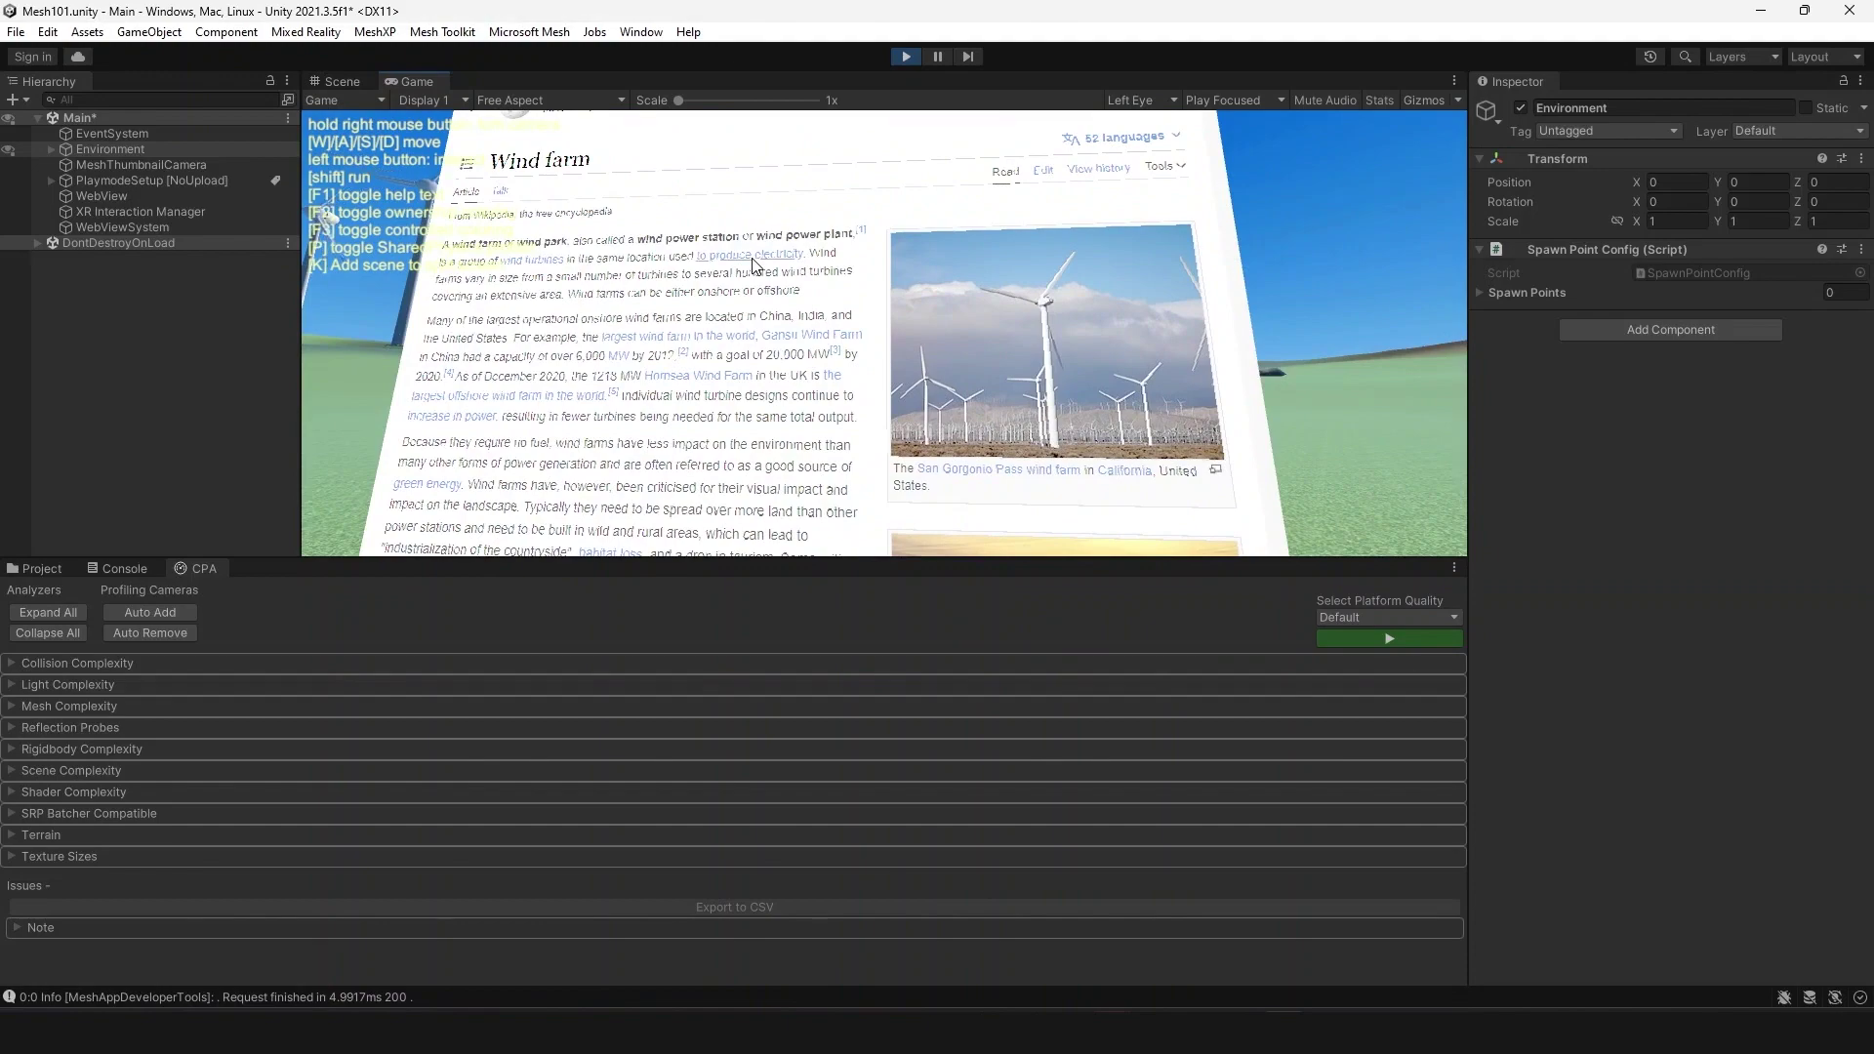
mouse_move(753, 259)
right_click_drag(1315, 328, 946, 332)
right_click_drag(770, 352, 777, 349)
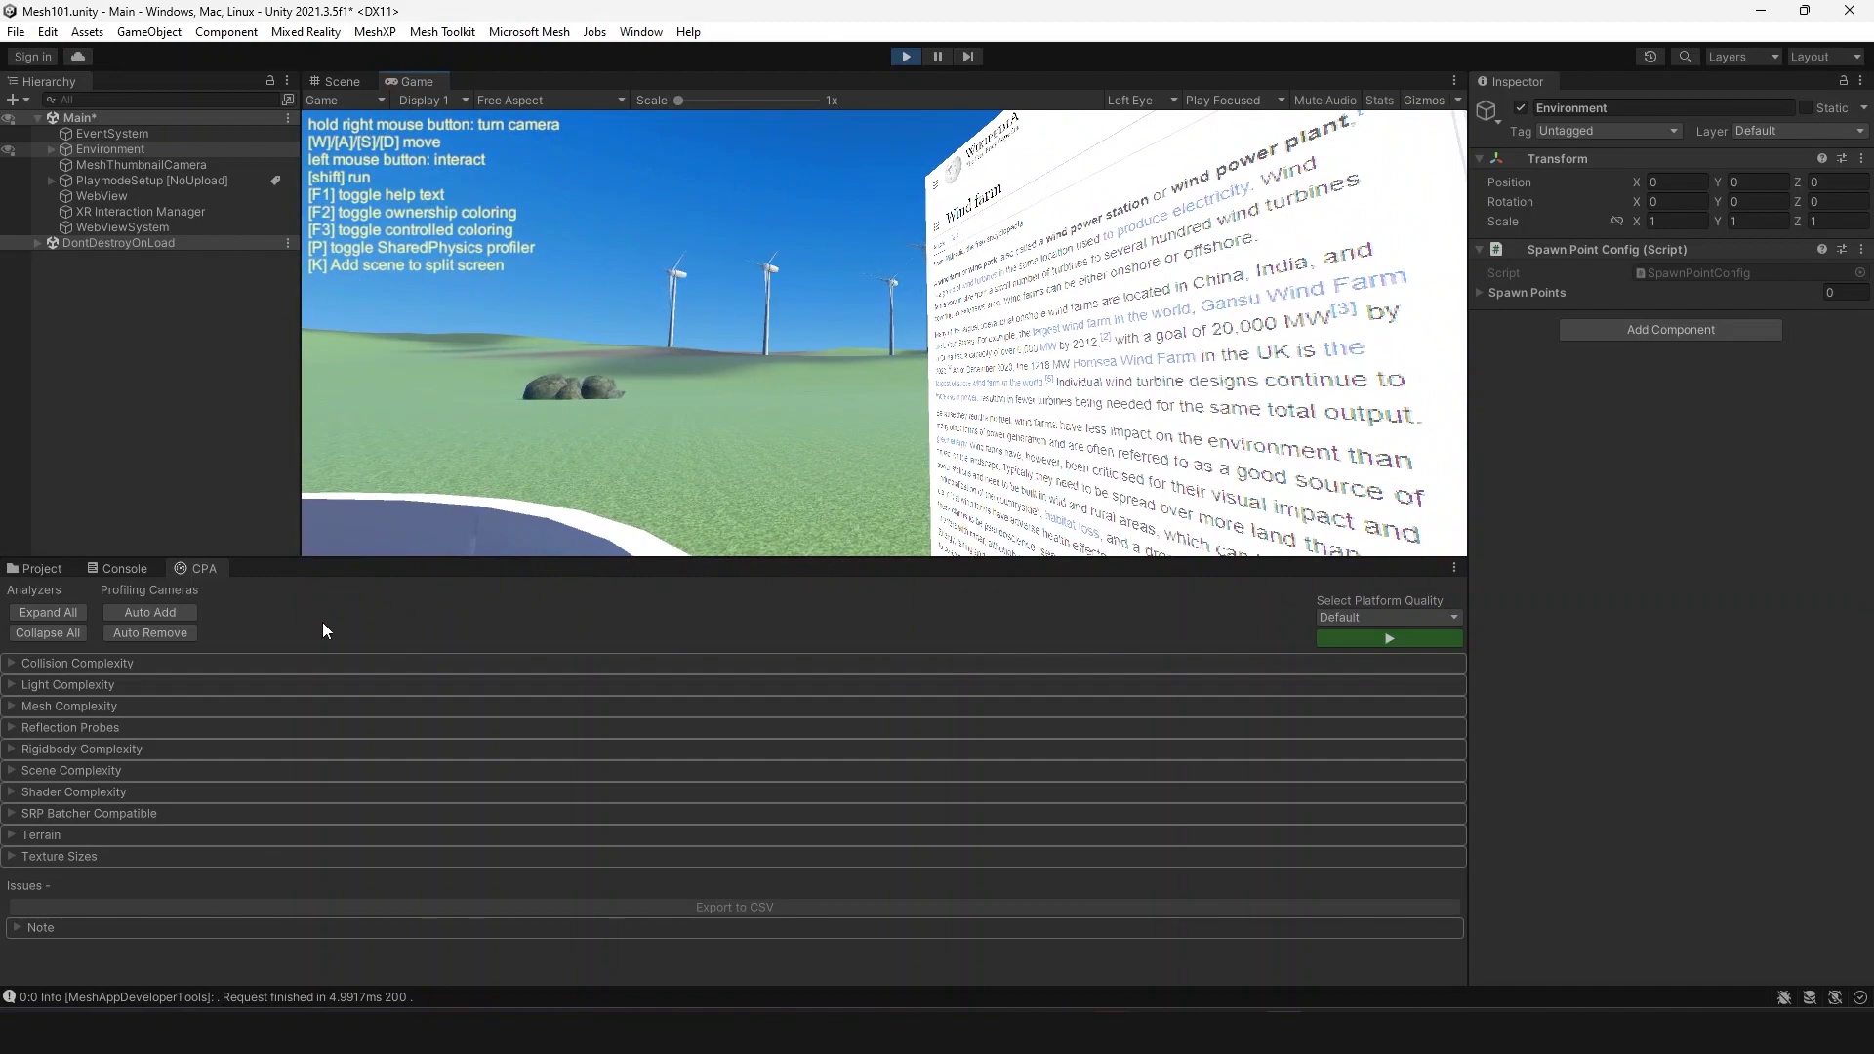
key("s")
key("s")
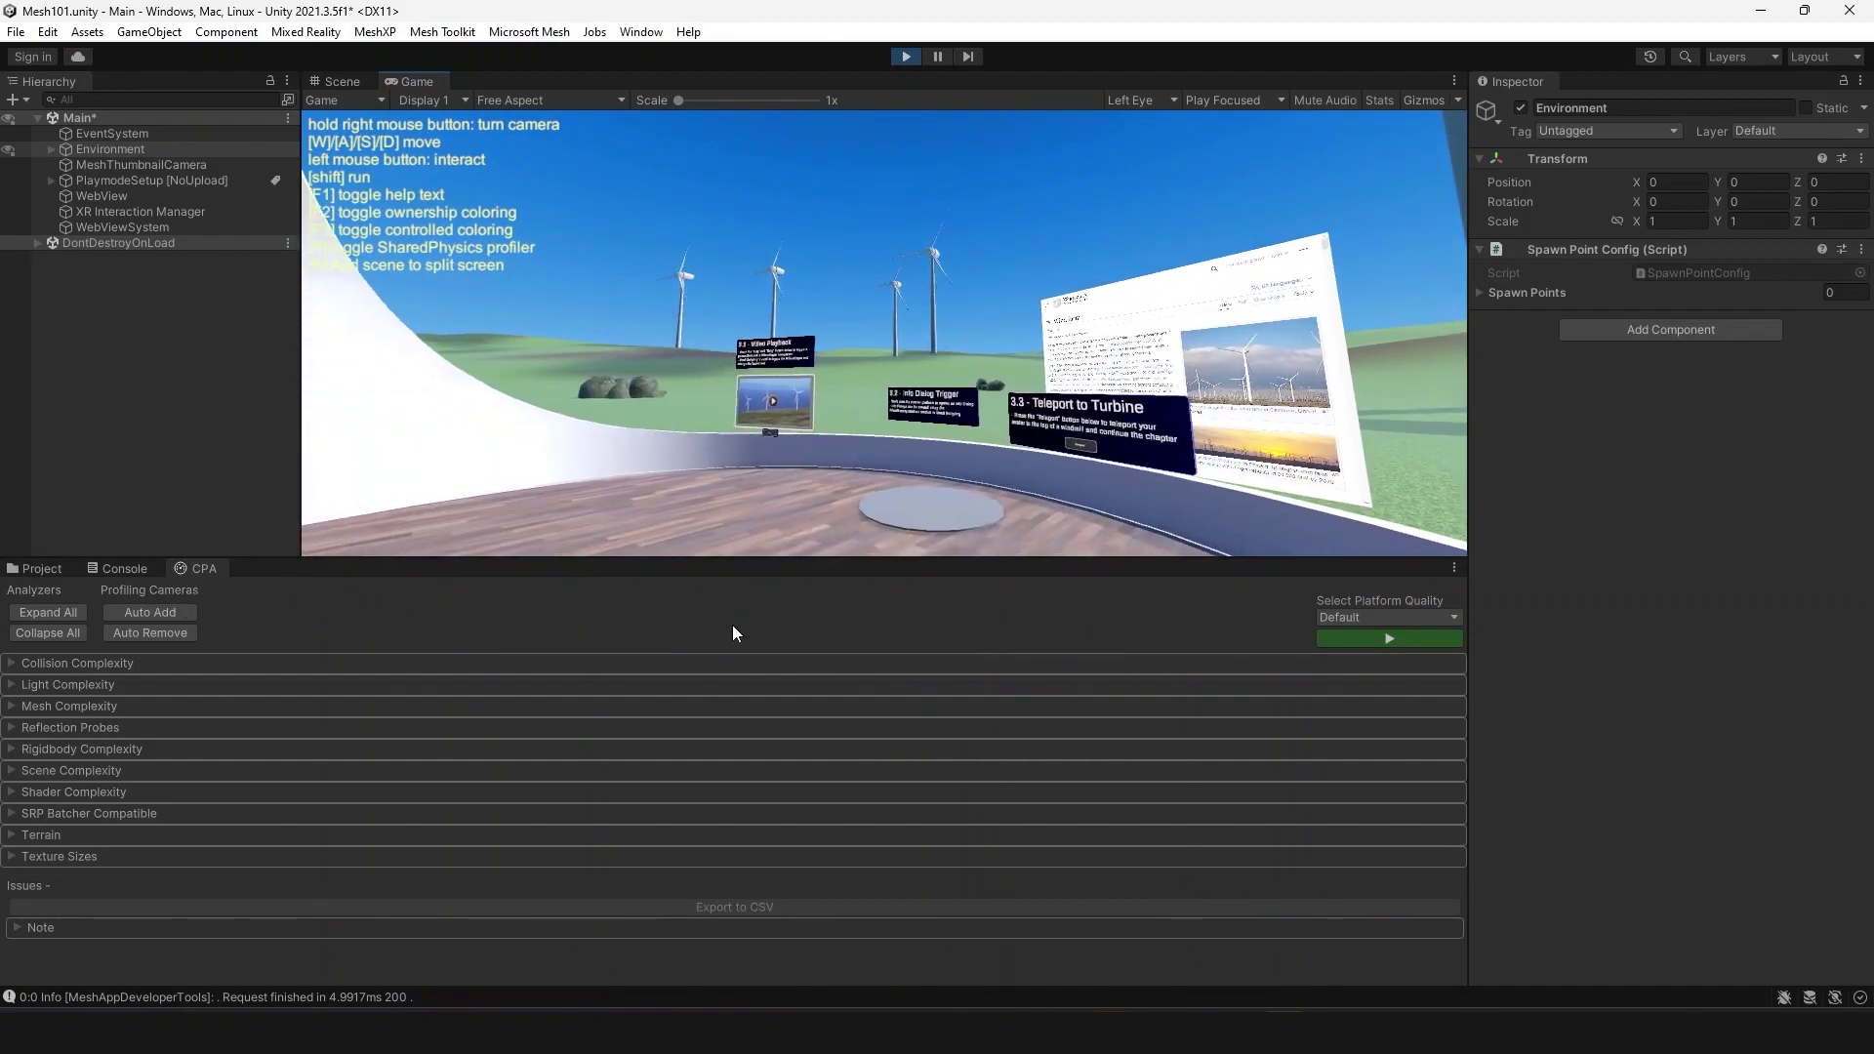
- Run the content performance analysis at Default platform quality and locate the first dense dynamic mesh collider in the Collision Complexity report
left_click(1361, 640)
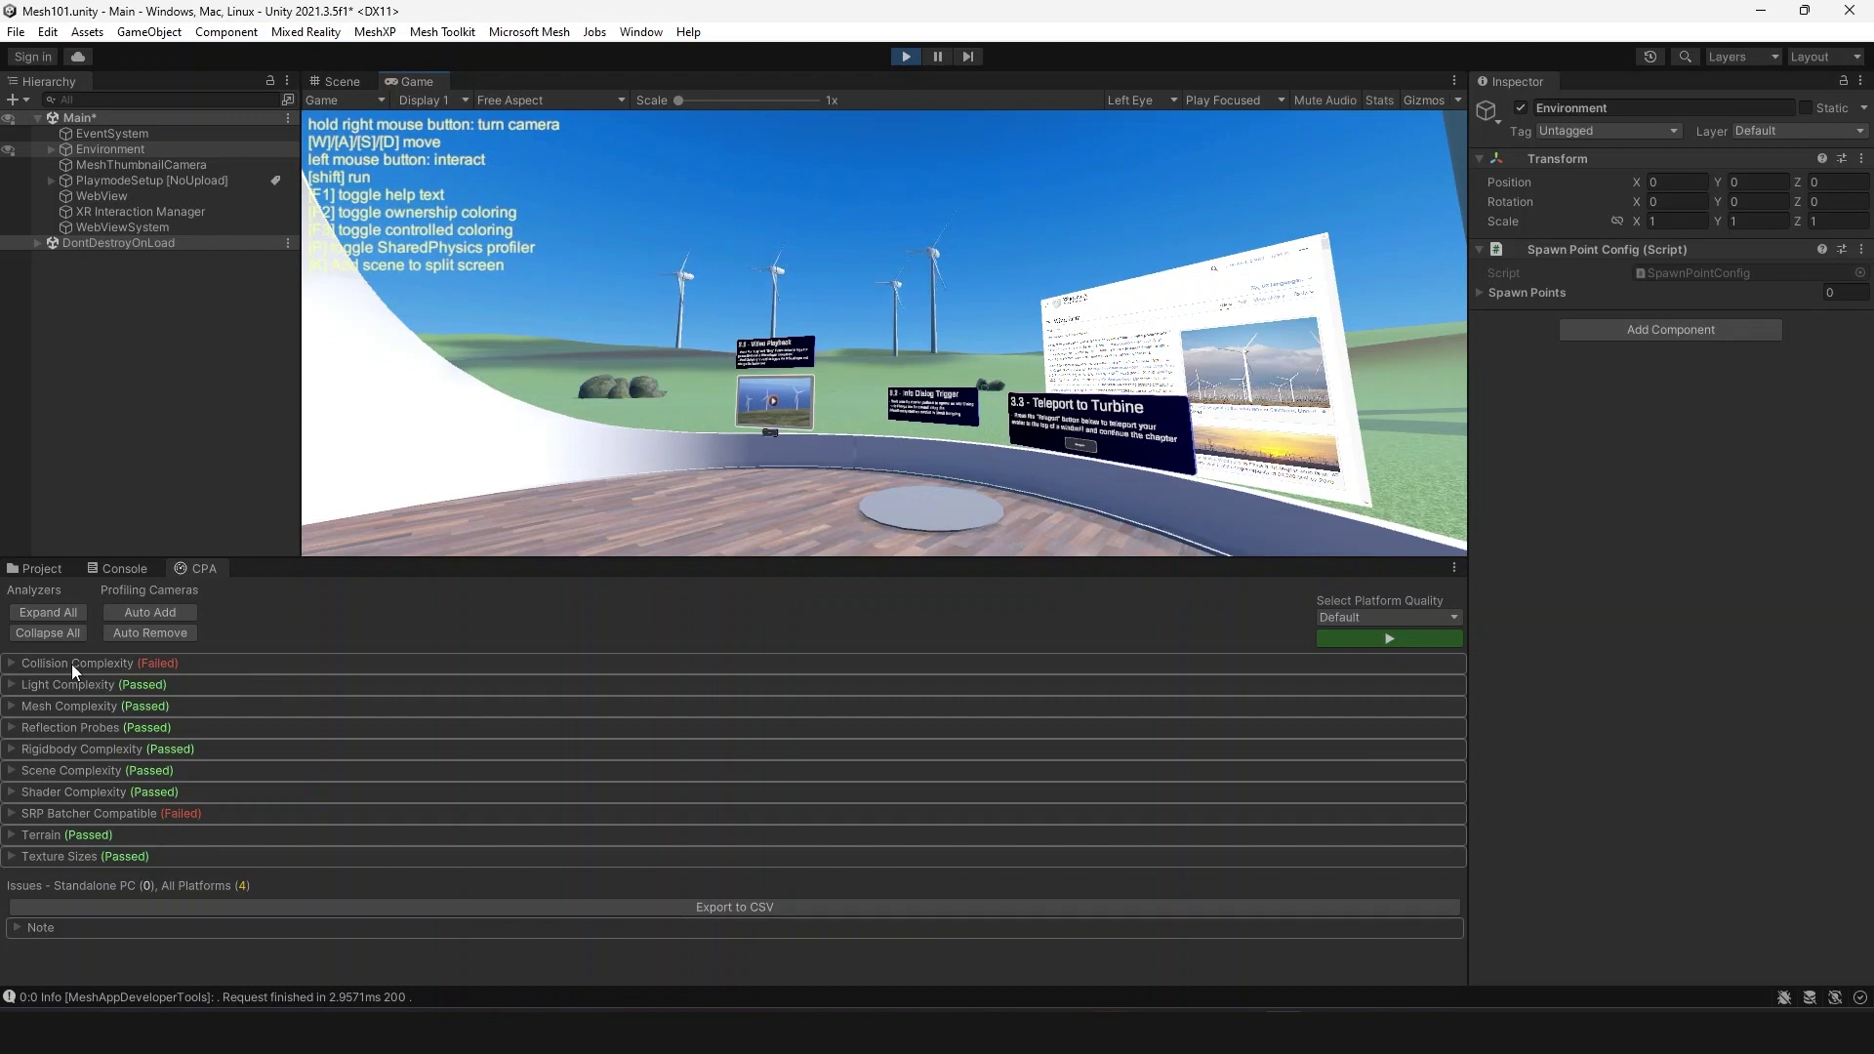
left_click(13, 665)
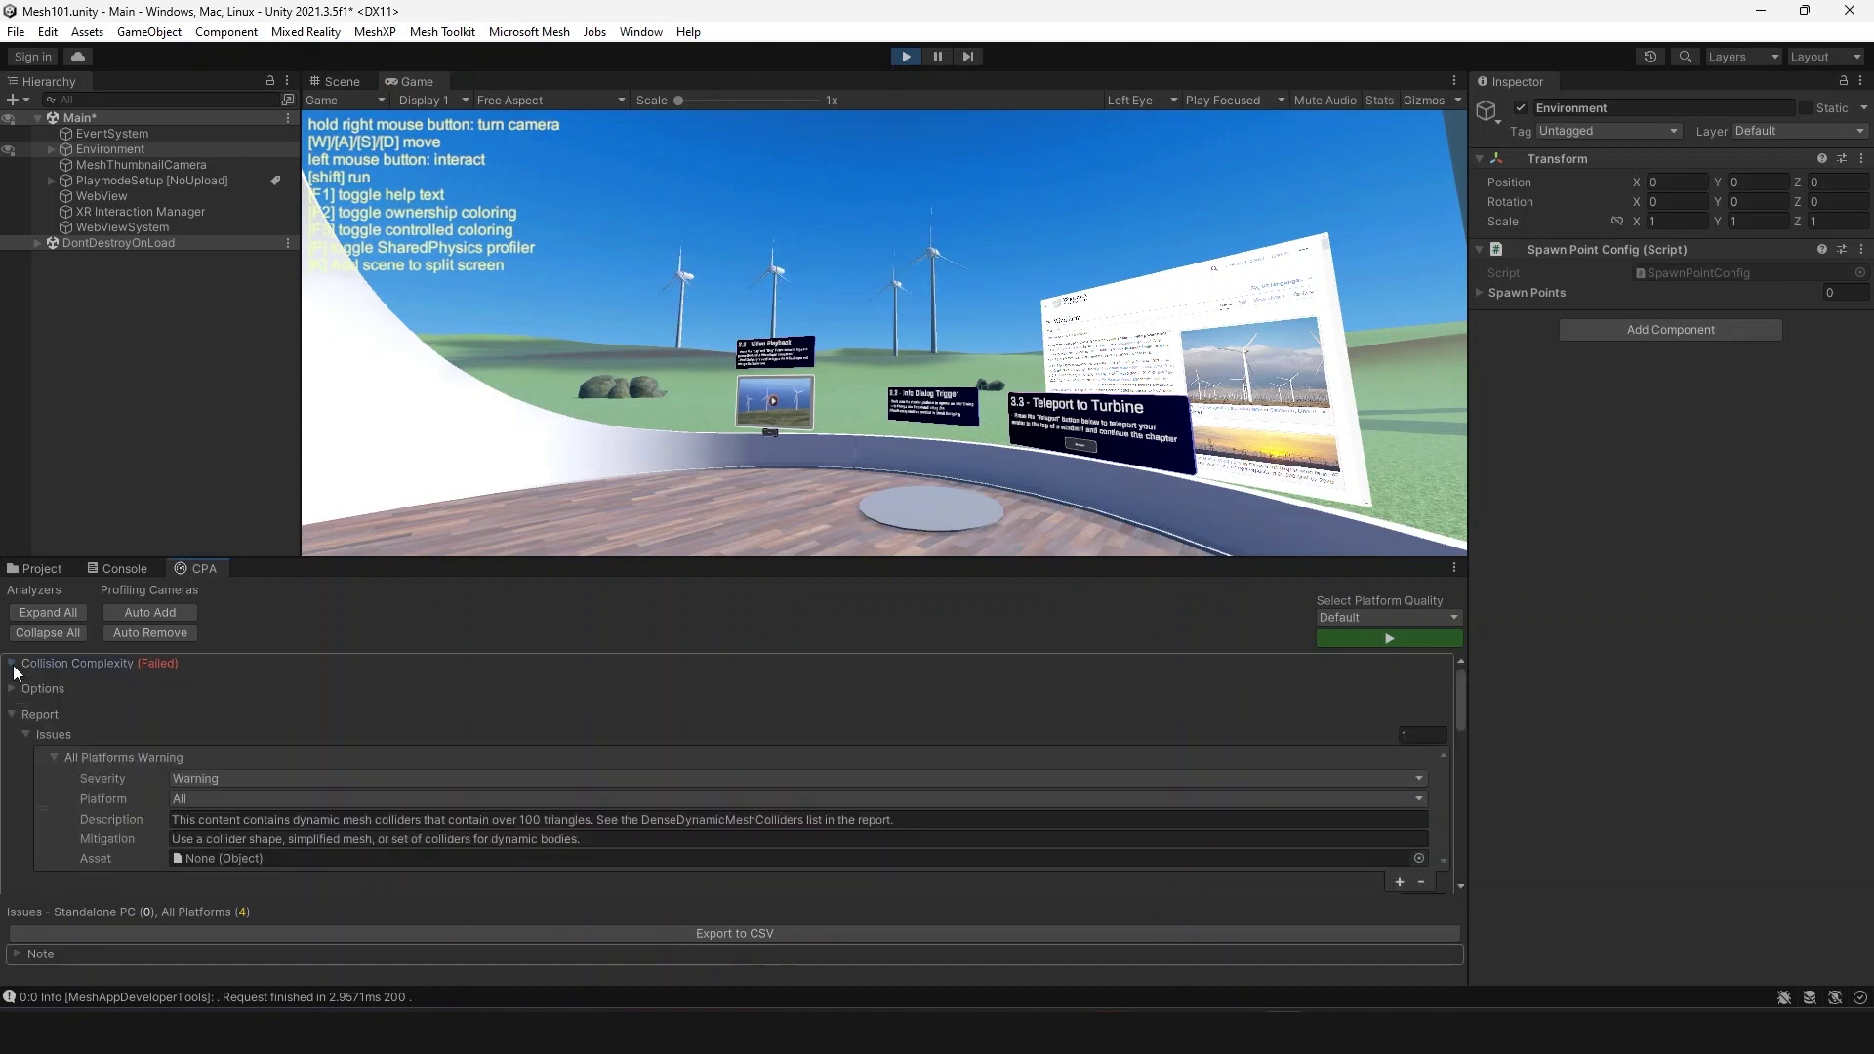
left_click(243, 826)
scroll(688, 792, "down", 2)
scroll(688, 792, "down", 1)
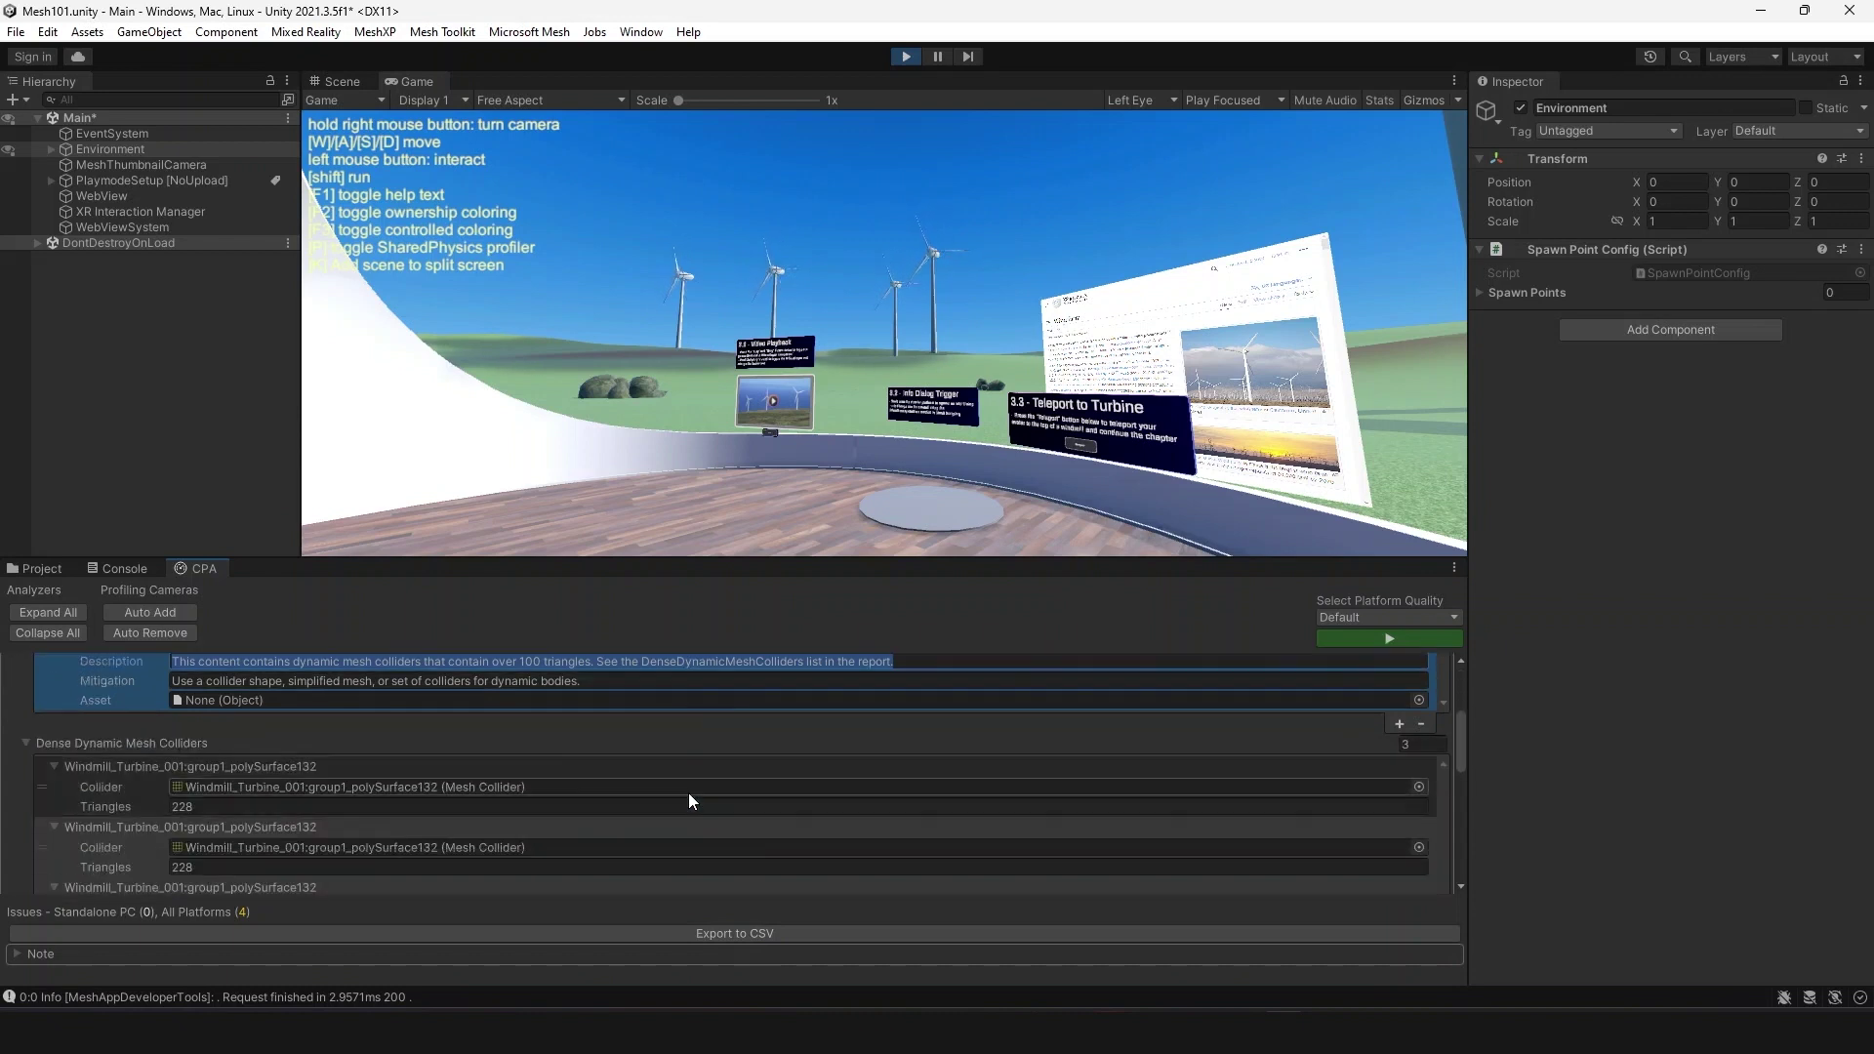
left_click(523, 795)
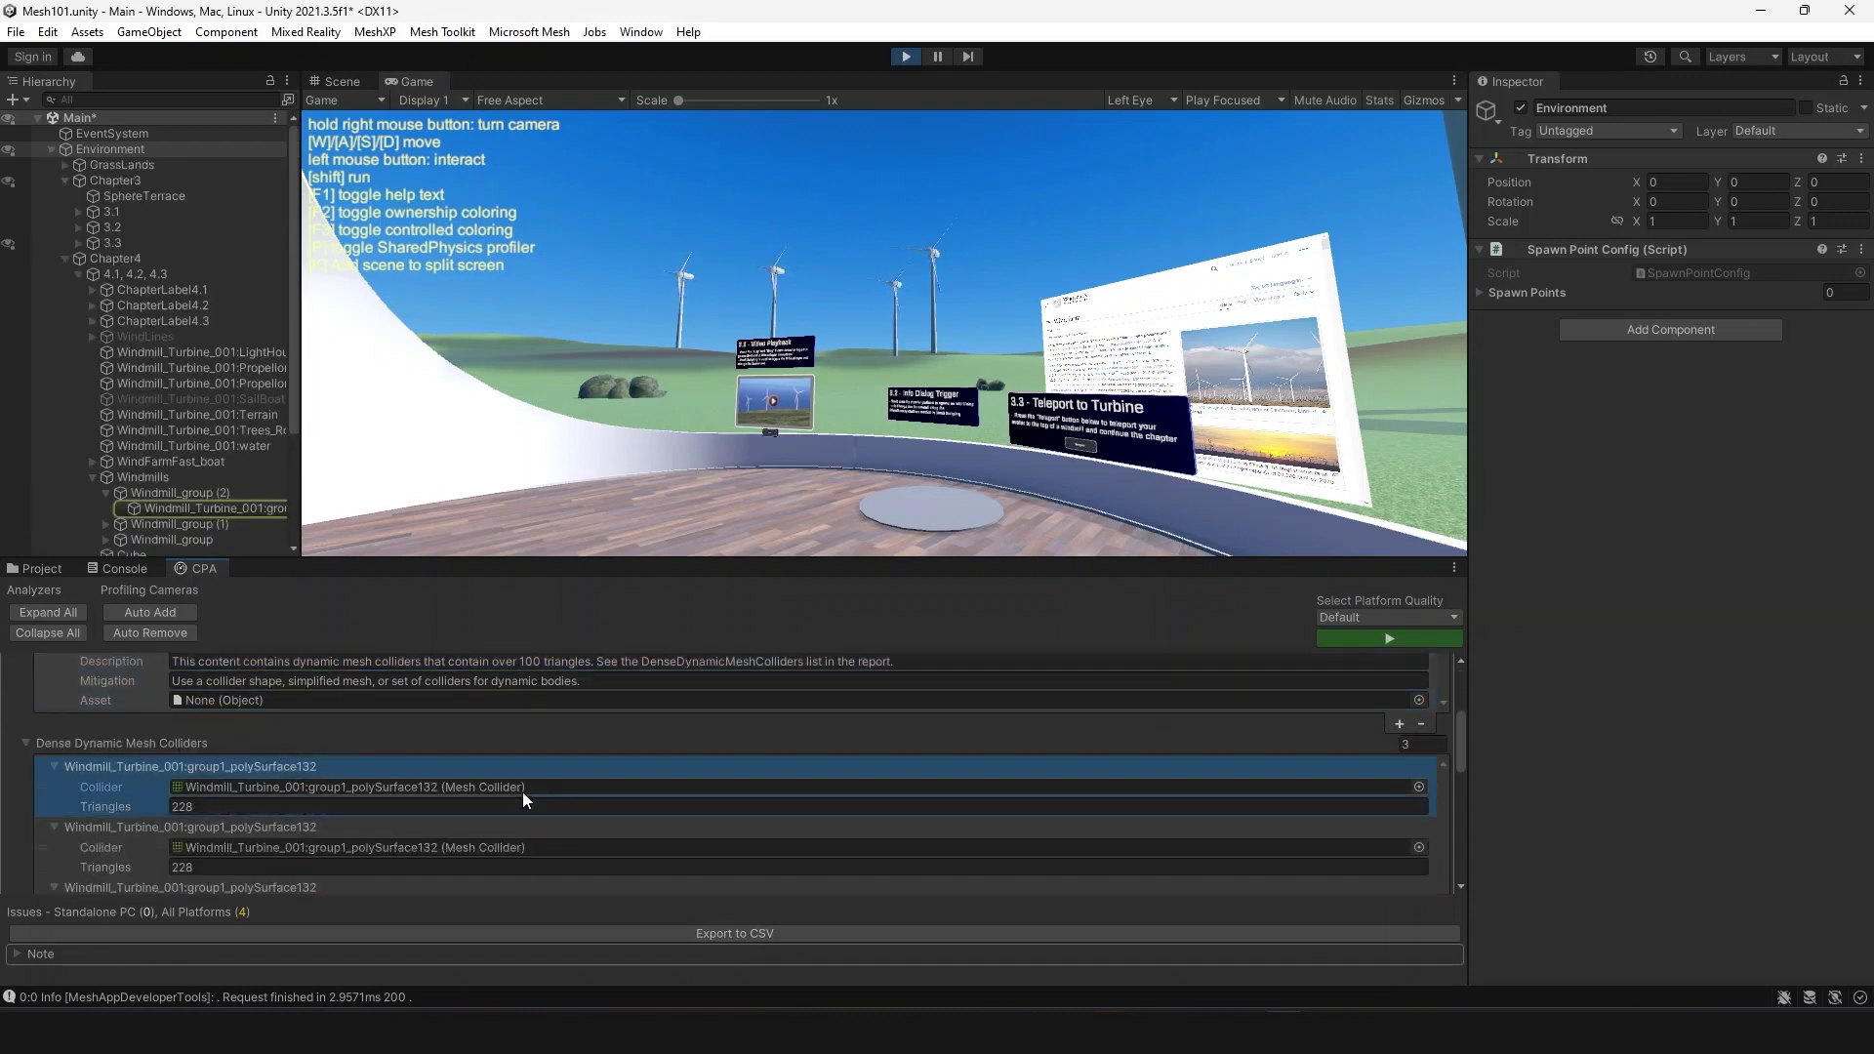
- Select the turbine mesh under Windmill_group (2) and frame it in the Scene view
left_click(343, 82)
left_click(202, 508)
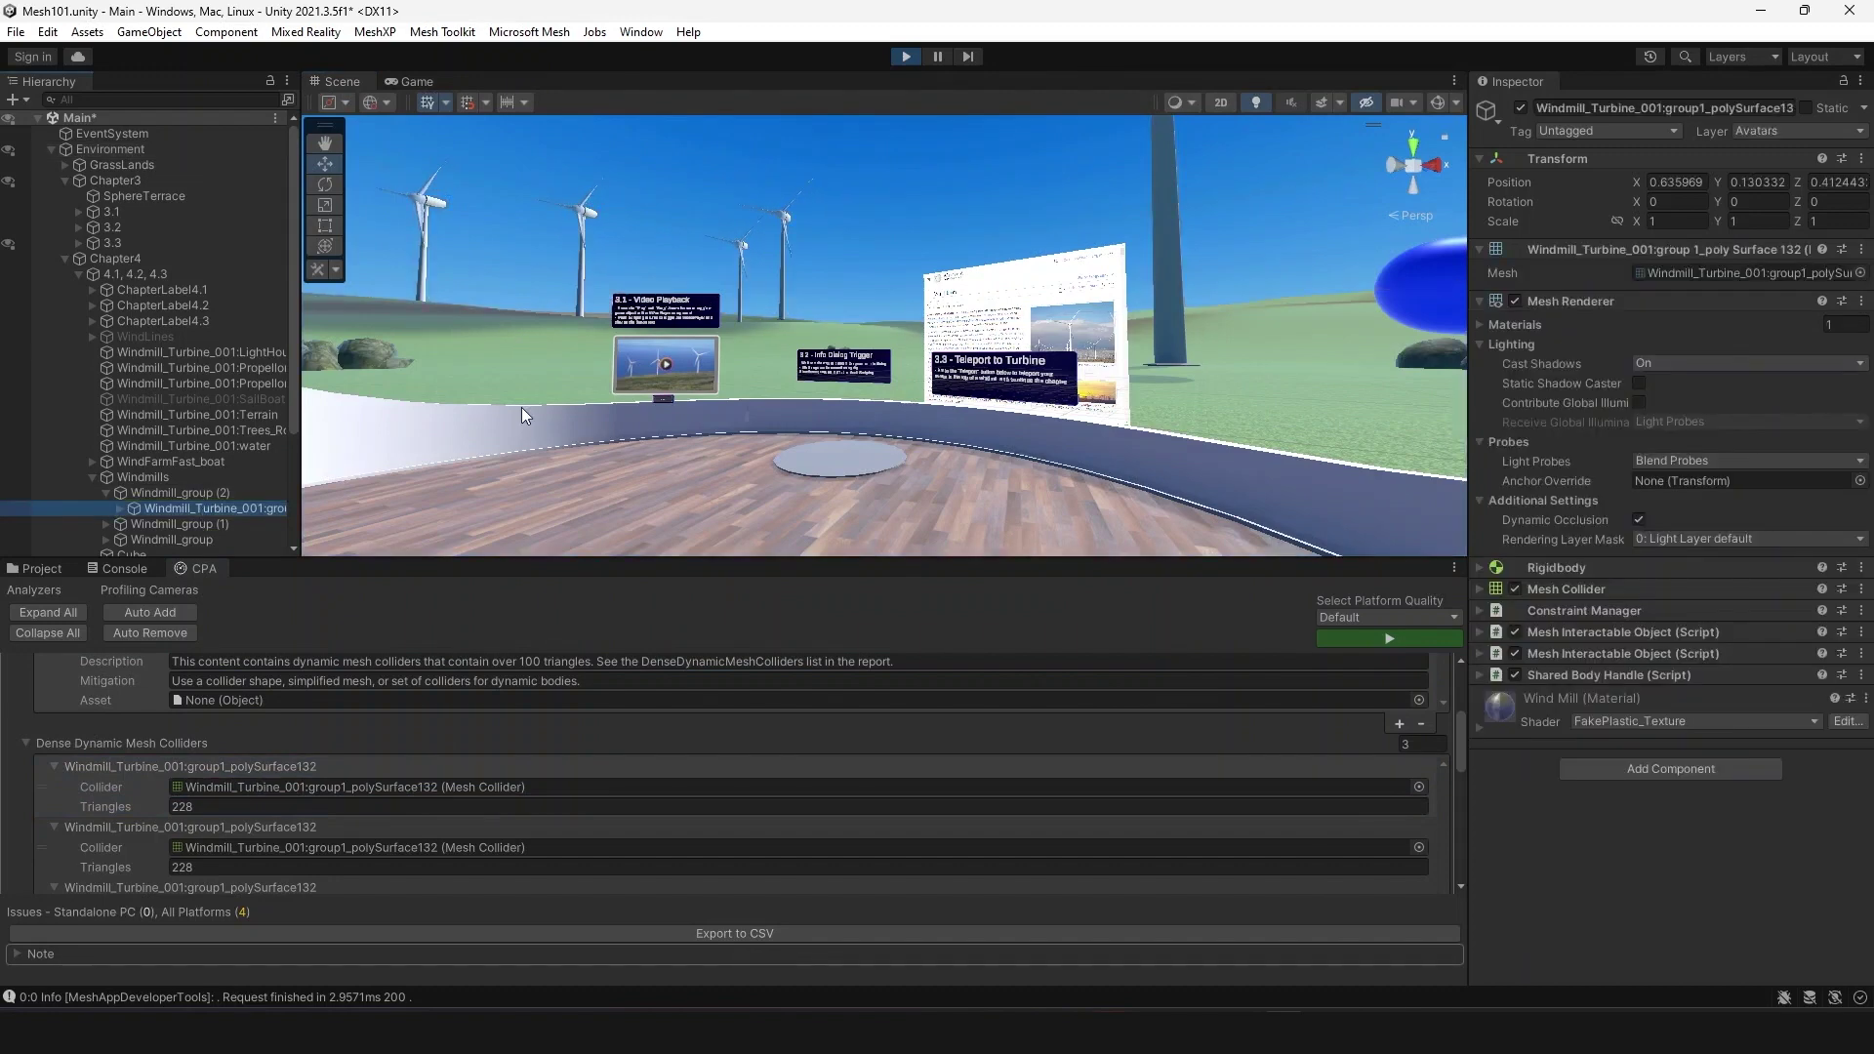
key("f")
right_click_drag(1085, 420, 1020, 421)
middle_click_drag(1020, 422, 860, 442)
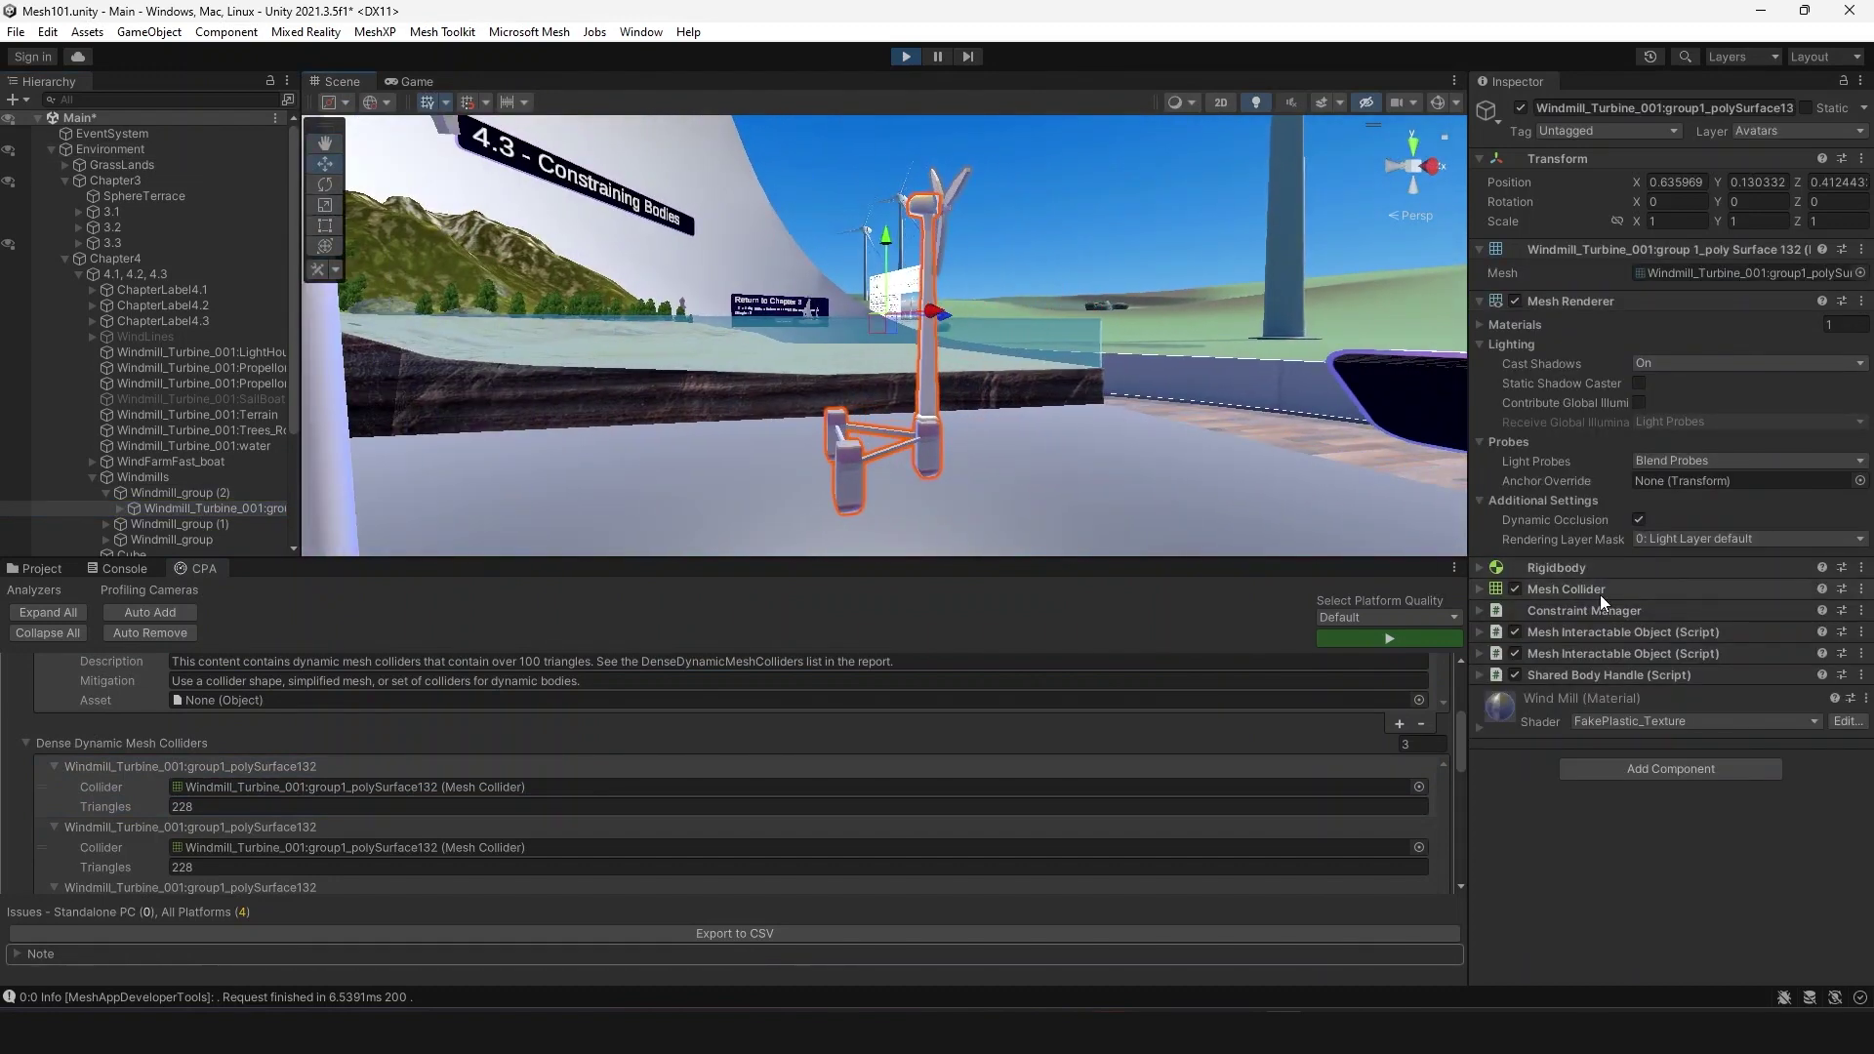
- Add a Capsule Collider to the selected turbine, enable editing of its shape, and remove the turbine's Mesh Collider
left_click(1674, 766)
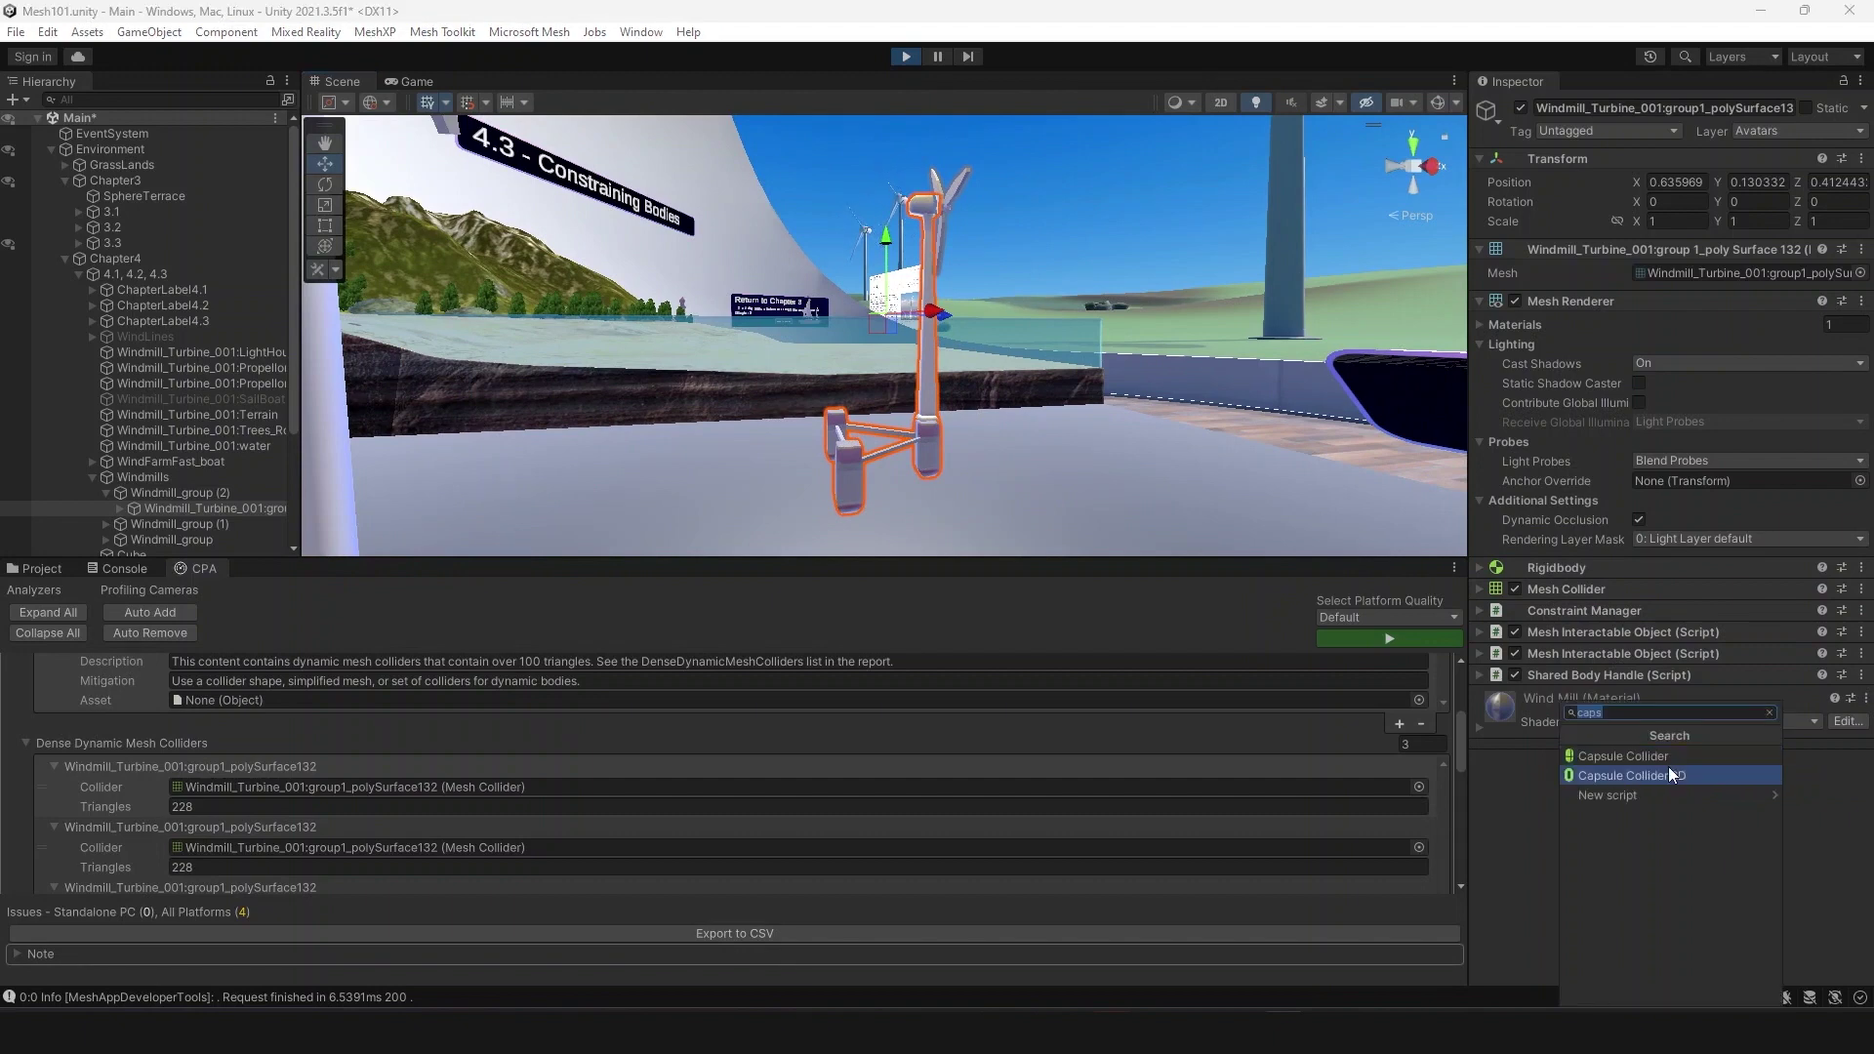
left_click(1668, 767)
left_click(1644, 724)
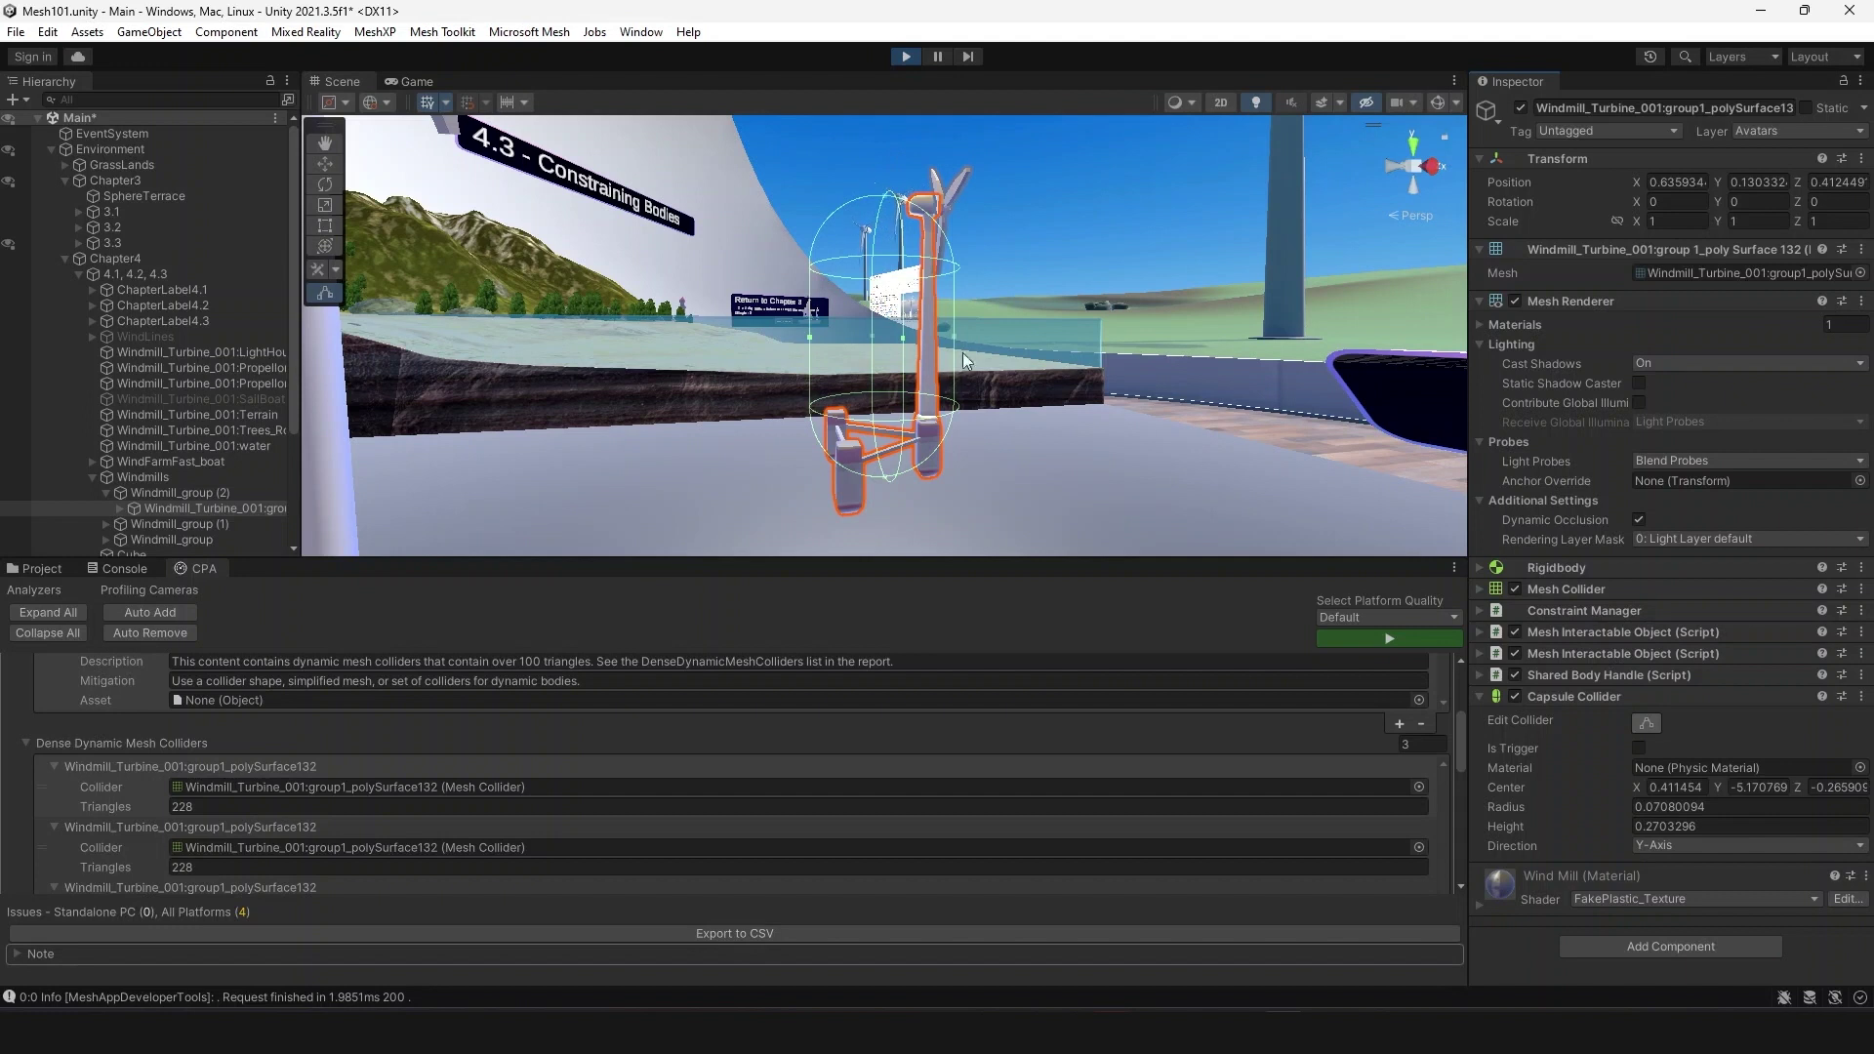
left_click(1862, 588)
left_click(1754, 635)
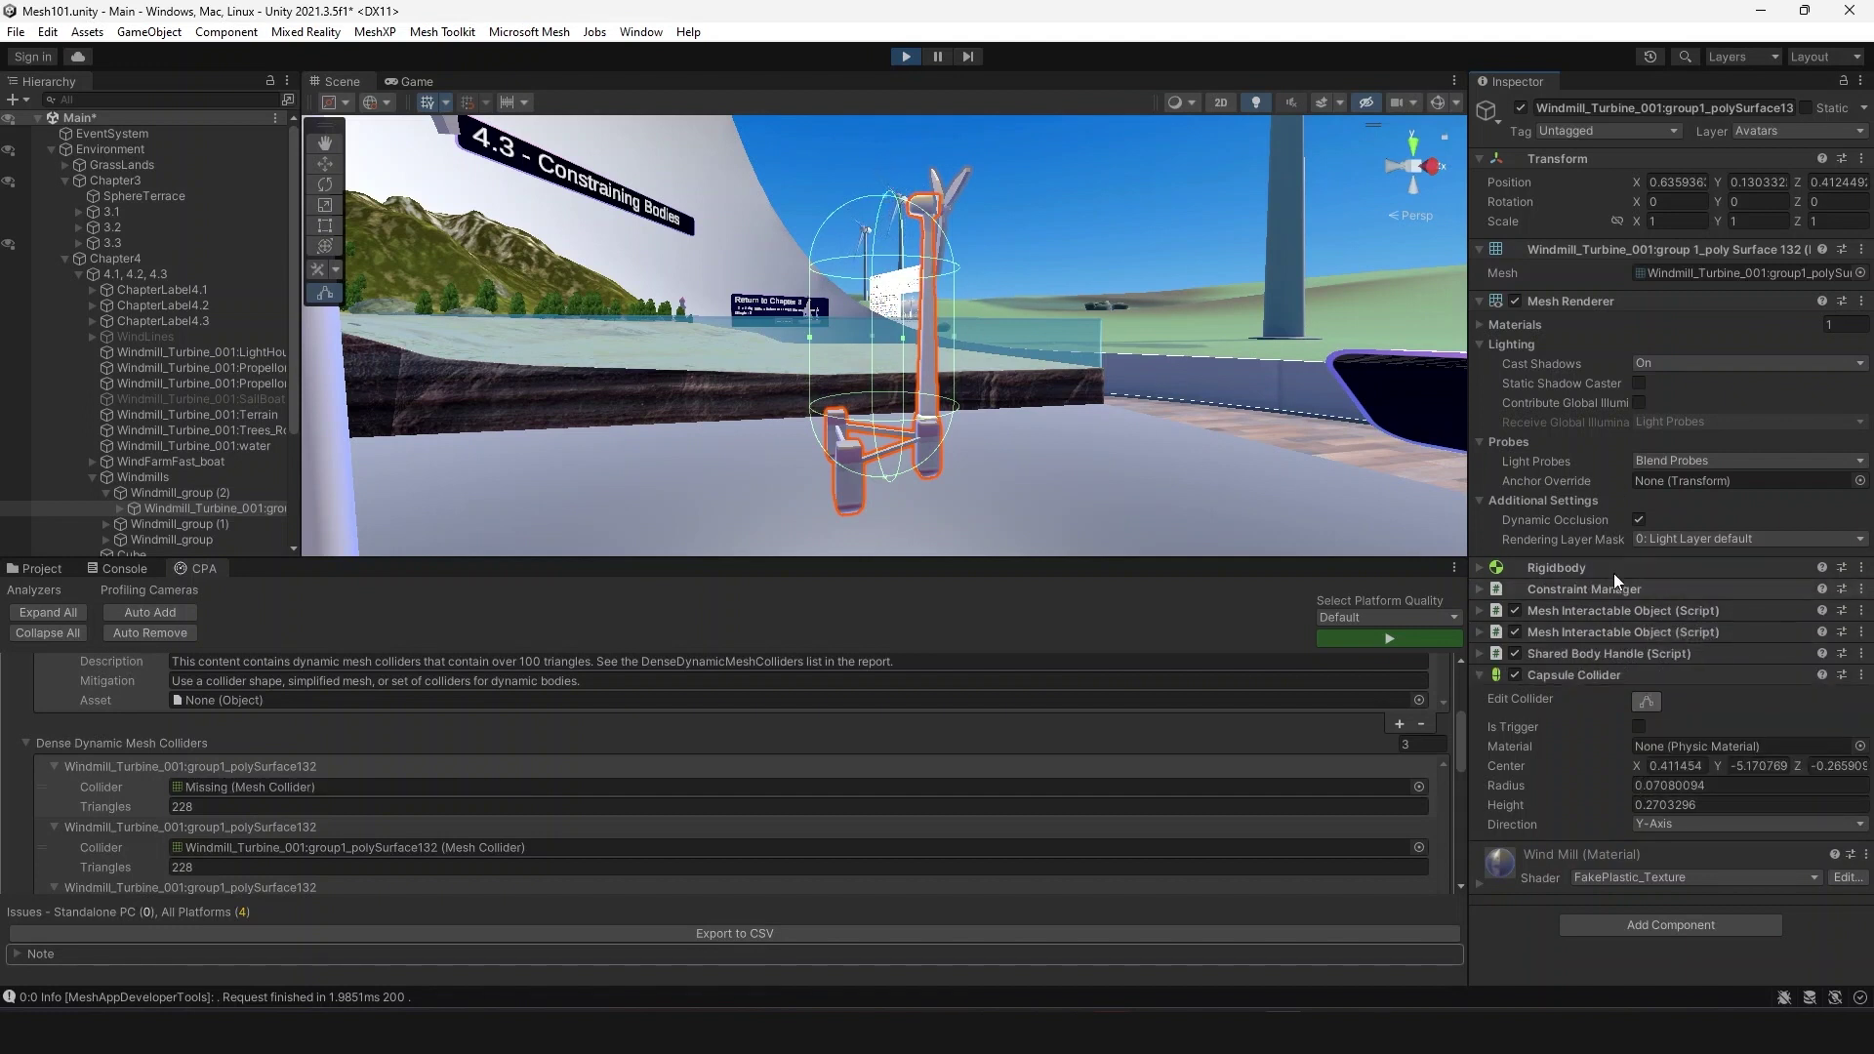
middle_click_drag(1286, 436, 1031, 484)
right_click_drag(1157, 327, 608, 367)
middle_click_drag(608, 367, 582, 387)
scroll(582, 389, "down", 7)
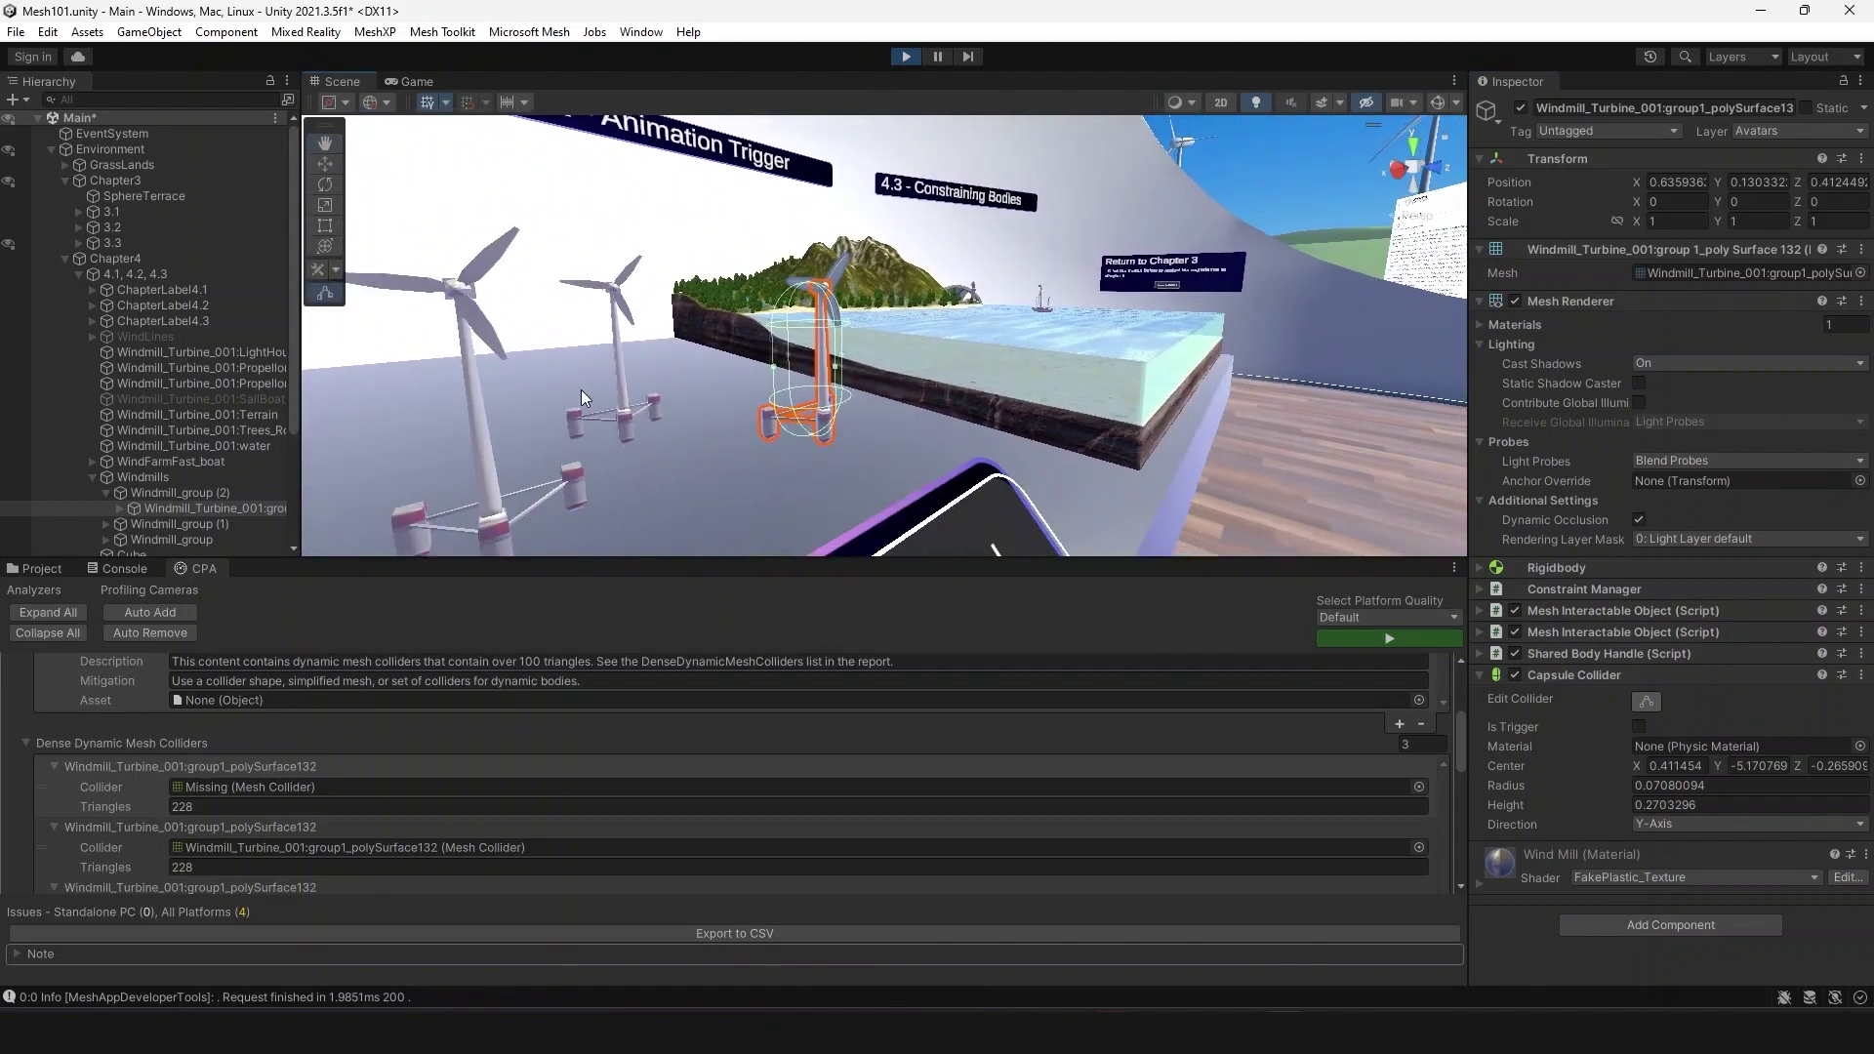
- Test the video playback button and the circular platform's info dialog in play mode, dismiss the dialog, and look at the teleport panel
scroll(582, 397, "down", 4)
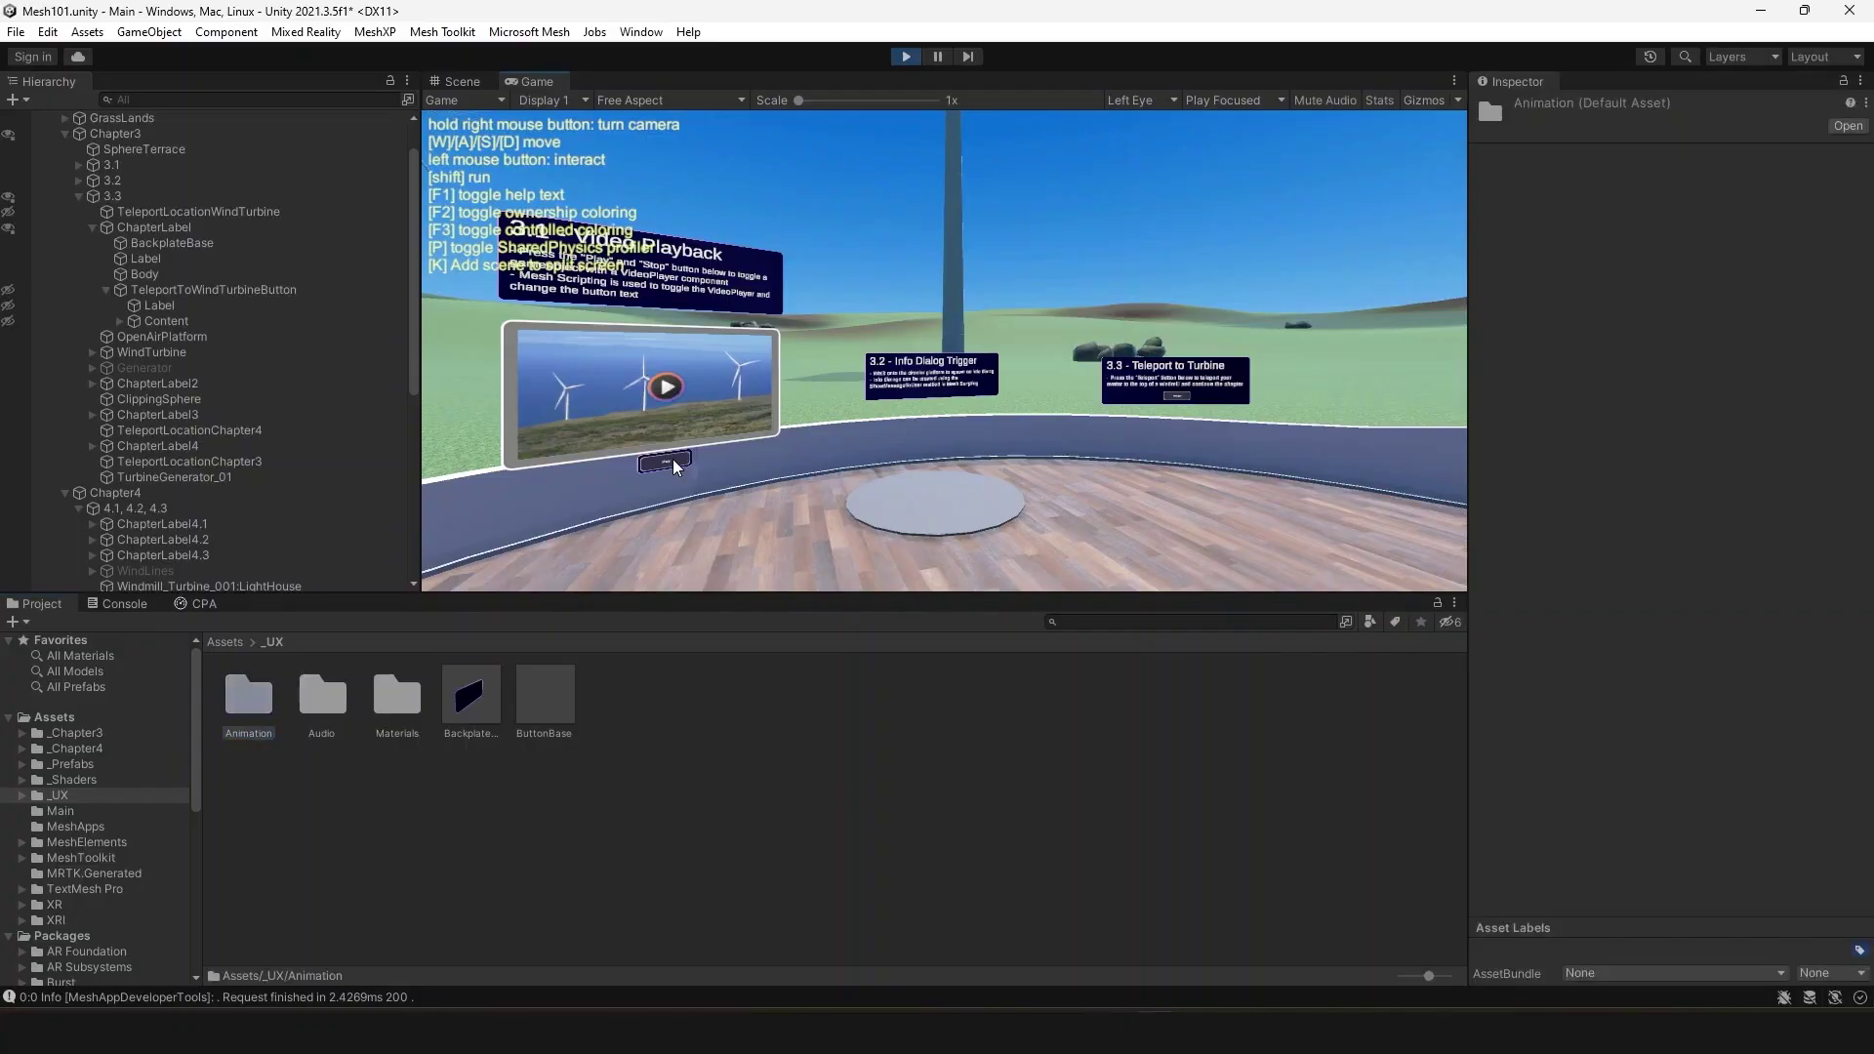
left_click(665, 463)
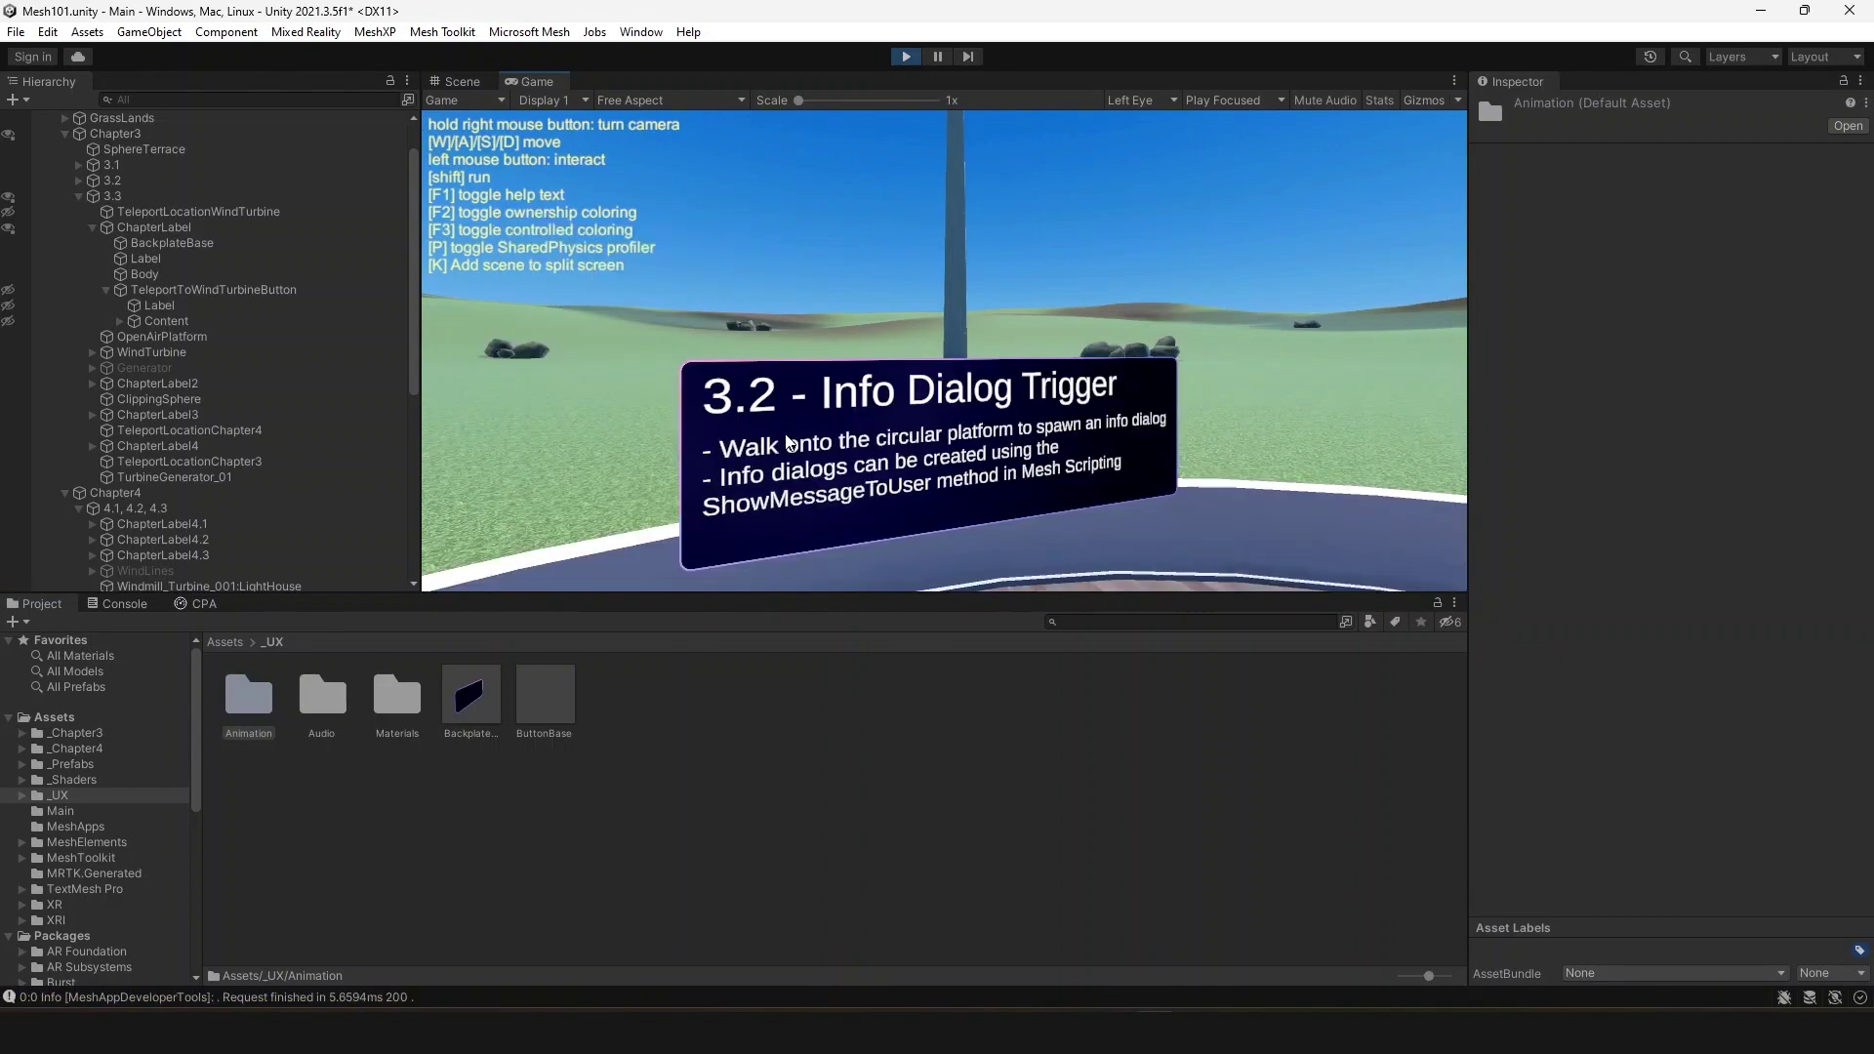
key("w")
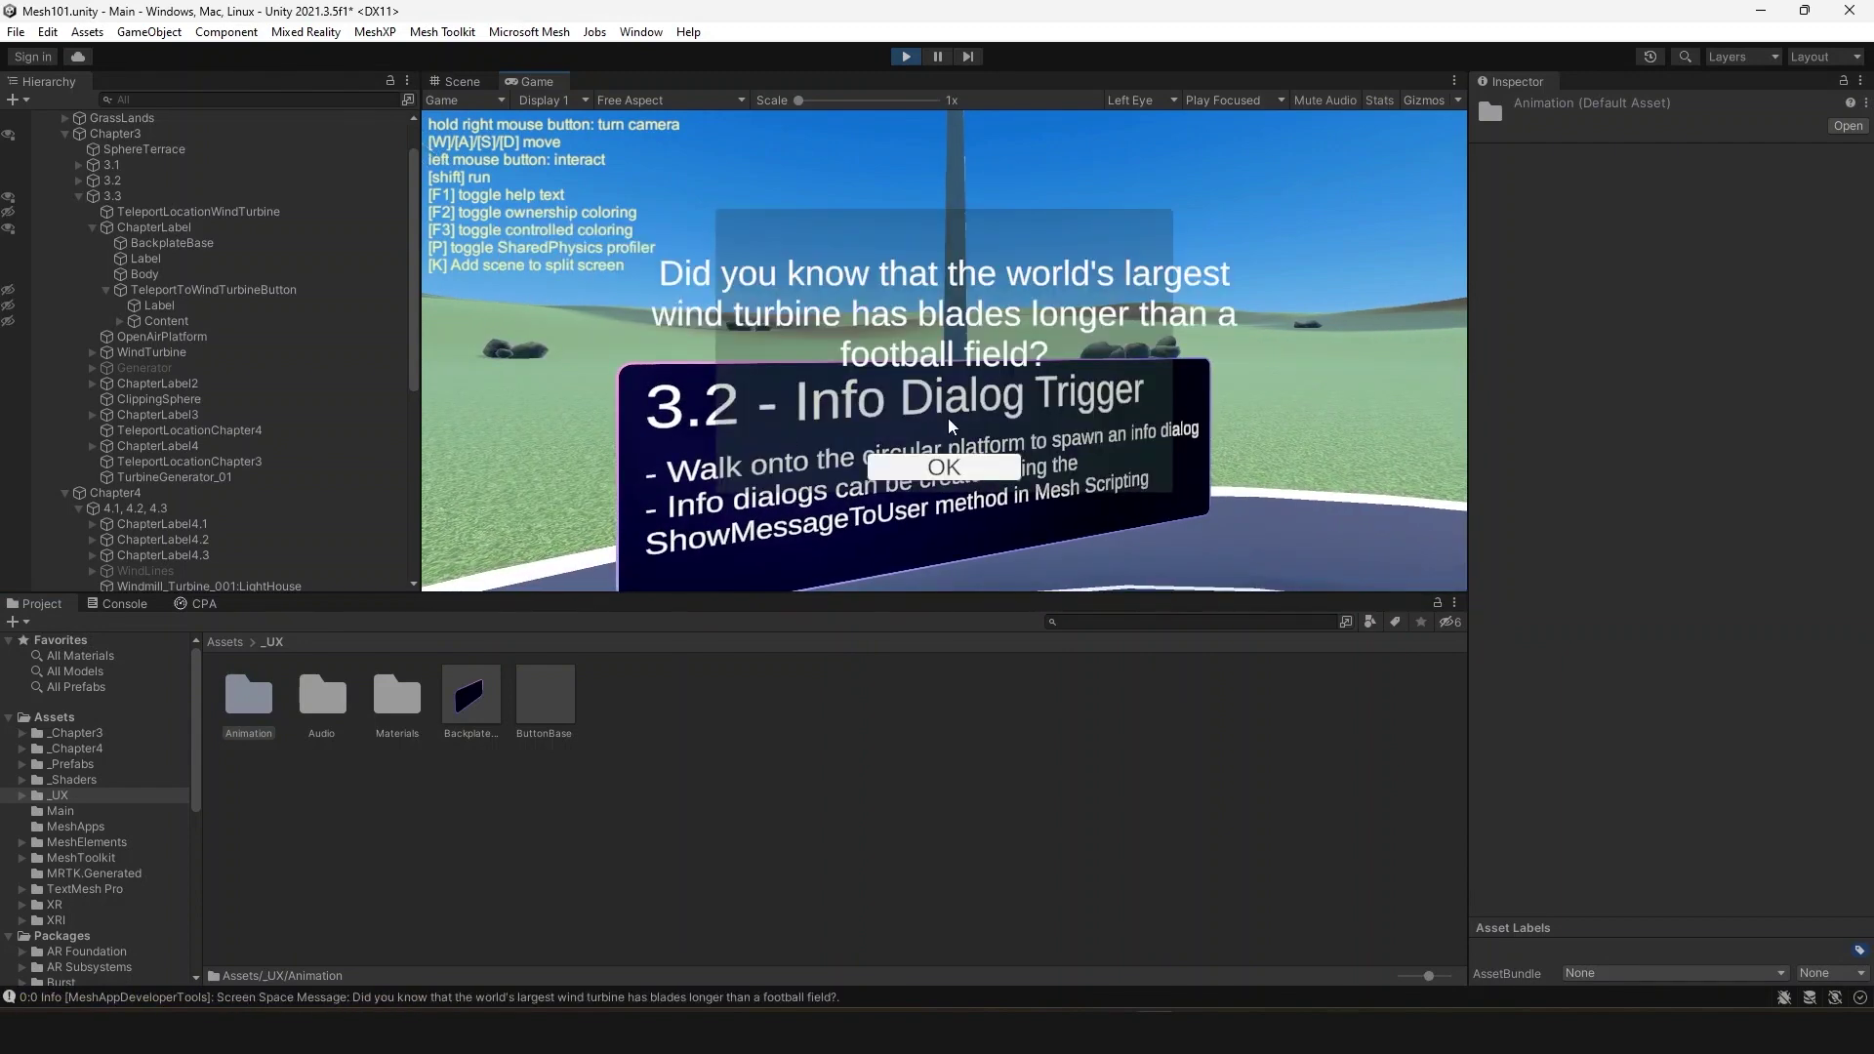
left_click(955, 473)
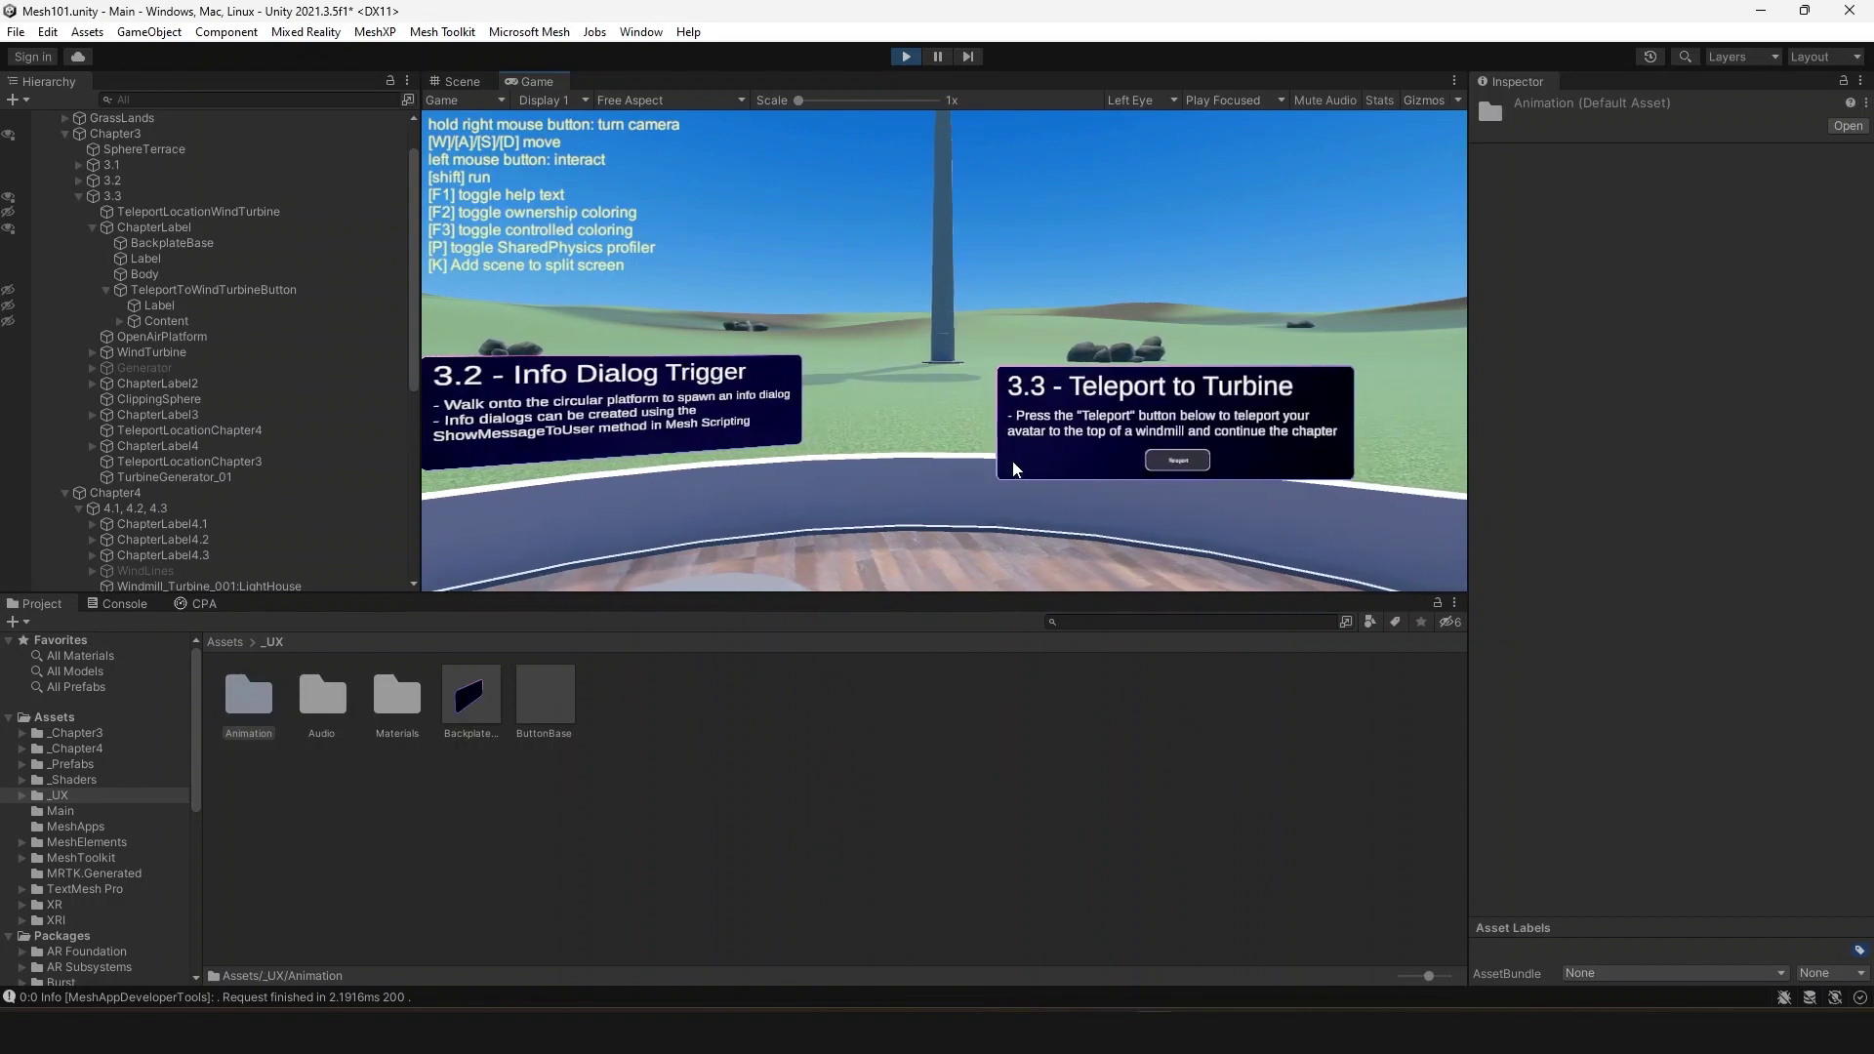
left_click(1138, 503)
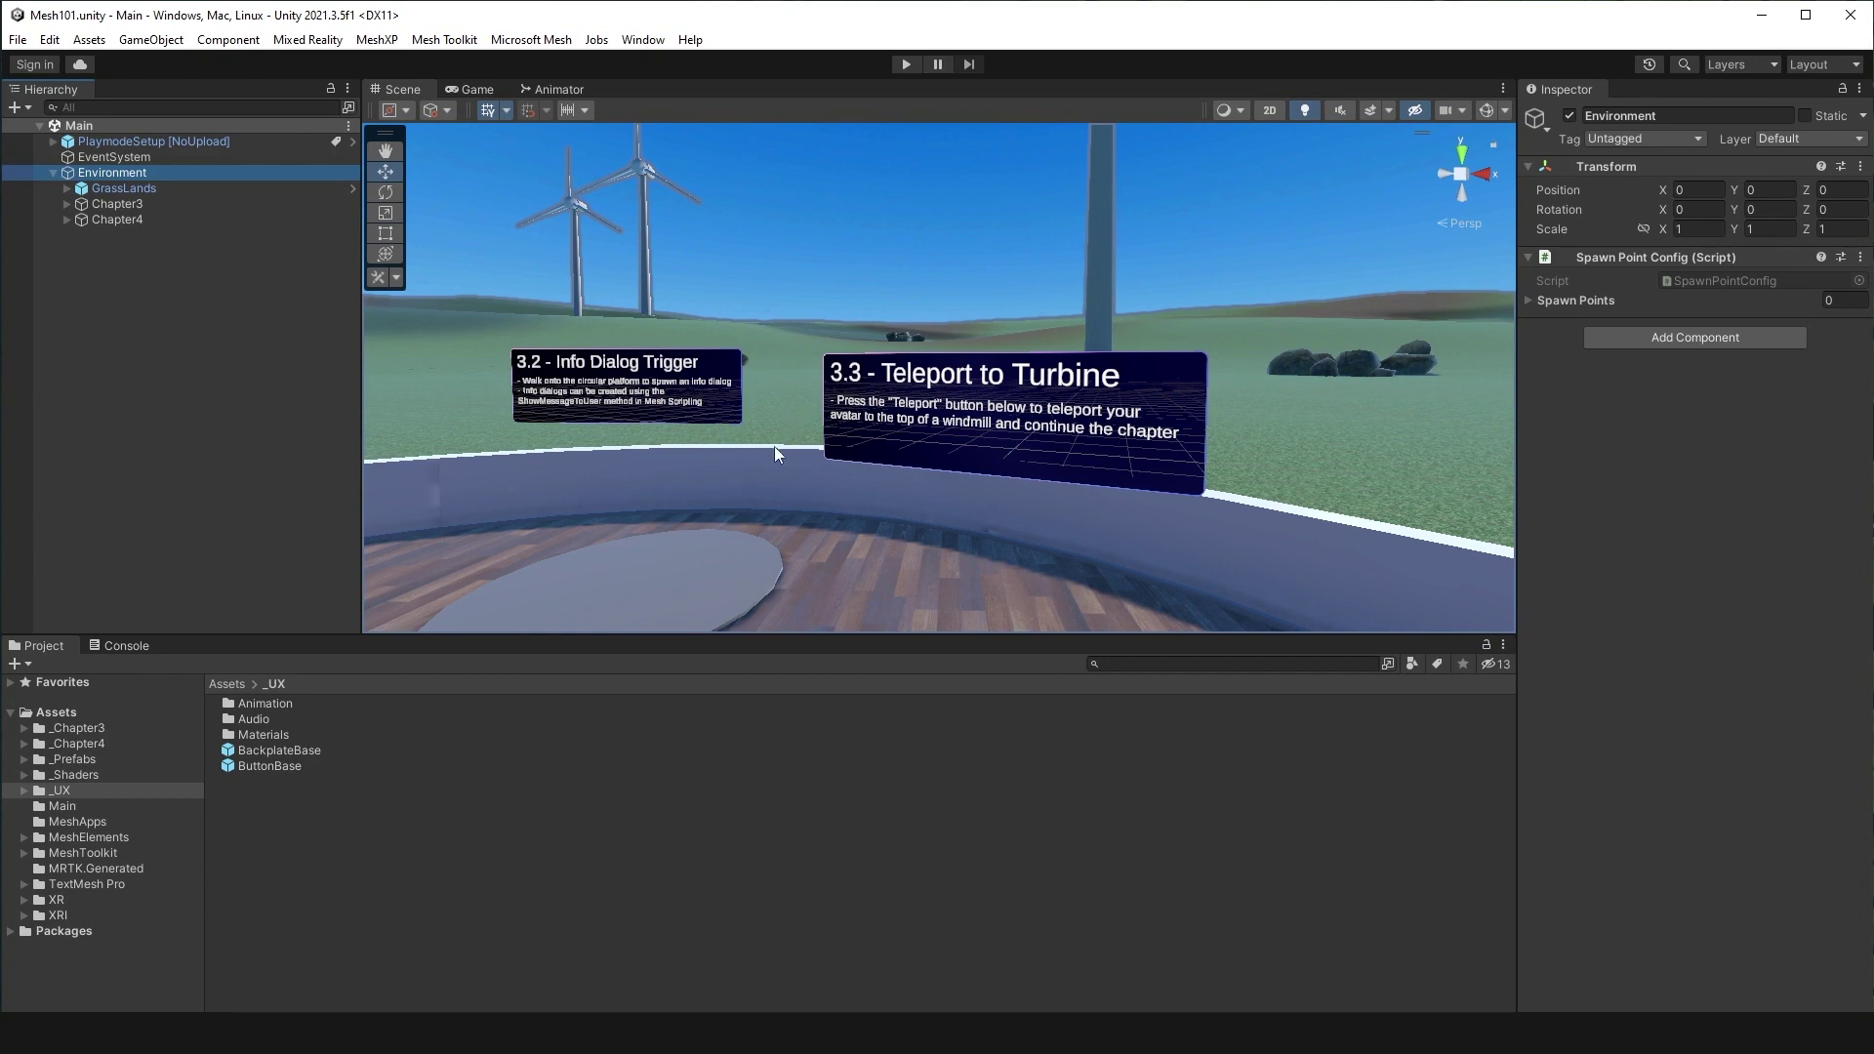
- Add the BackplateBase and ButtonBase prefabs as children of Chapter3, and select Chapter3 to reach its MeshApp component
left_click(283, 752)
left_click(285, 766, "shift")
left_click_drag(285, 765, 136, 207)
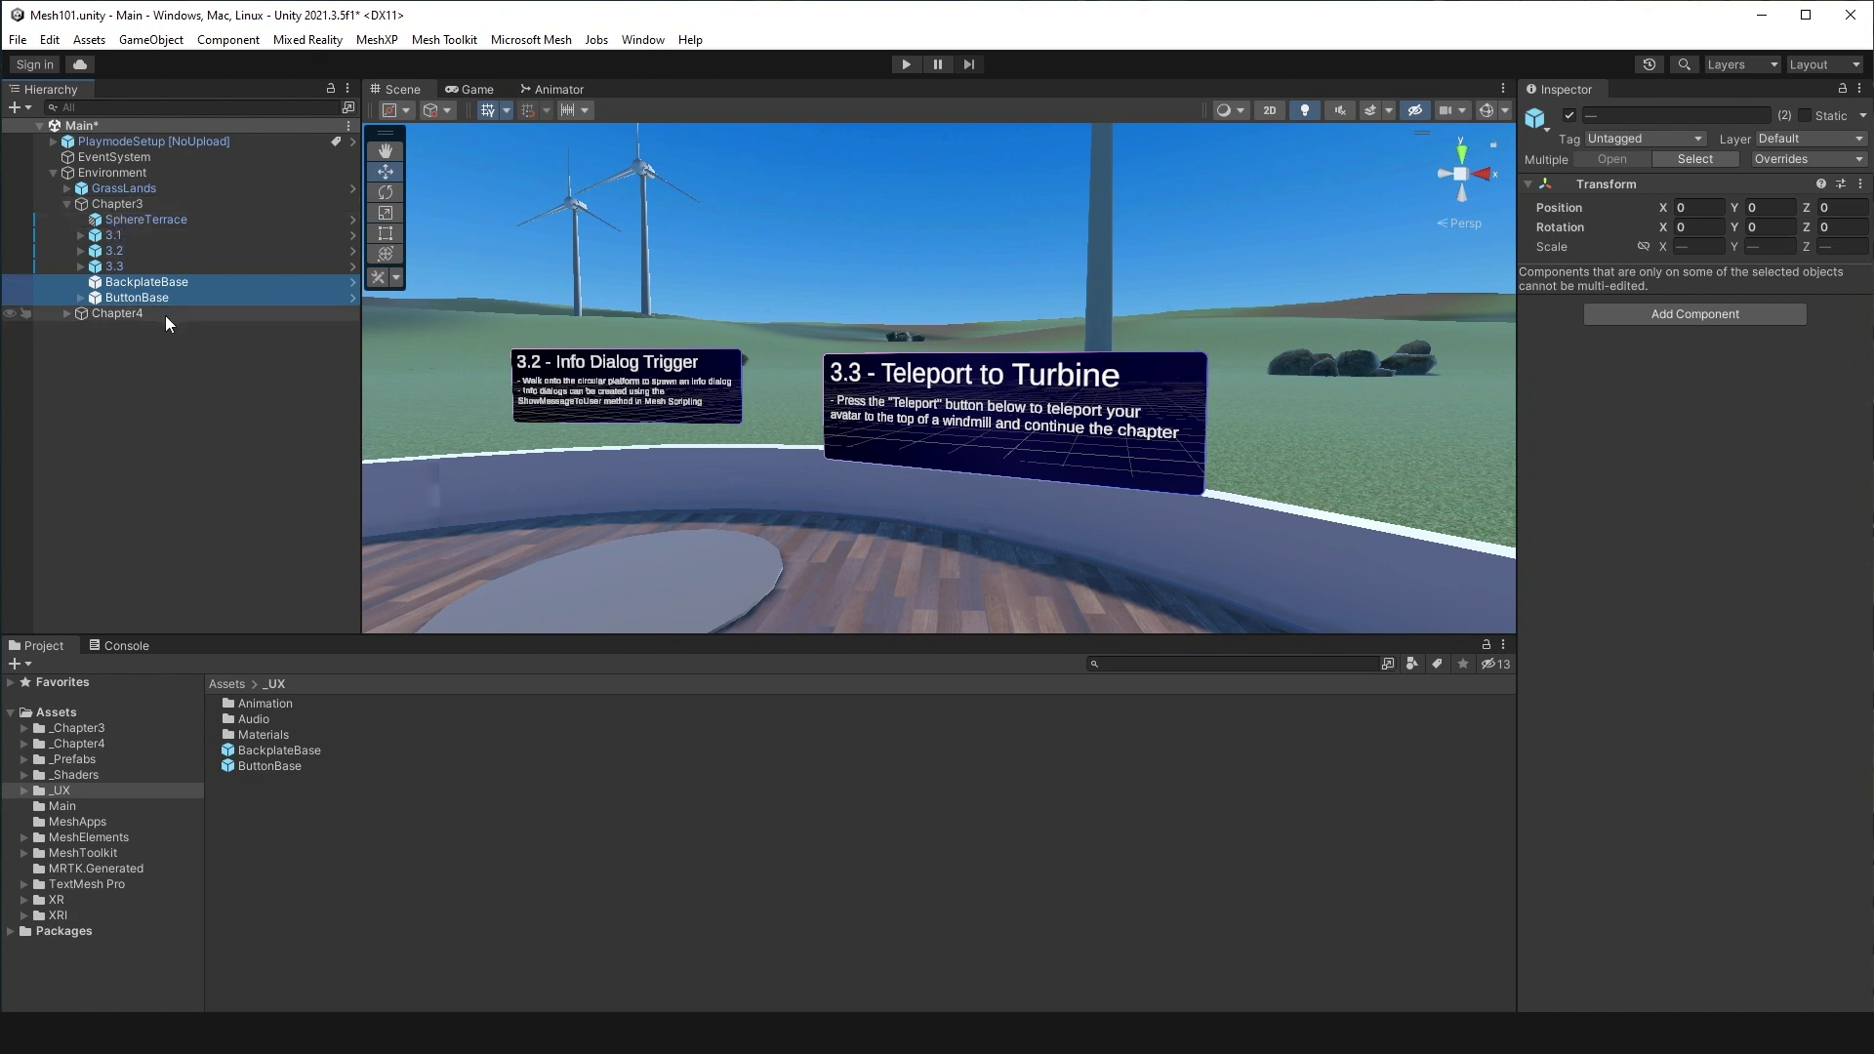
left_click(133, 204)
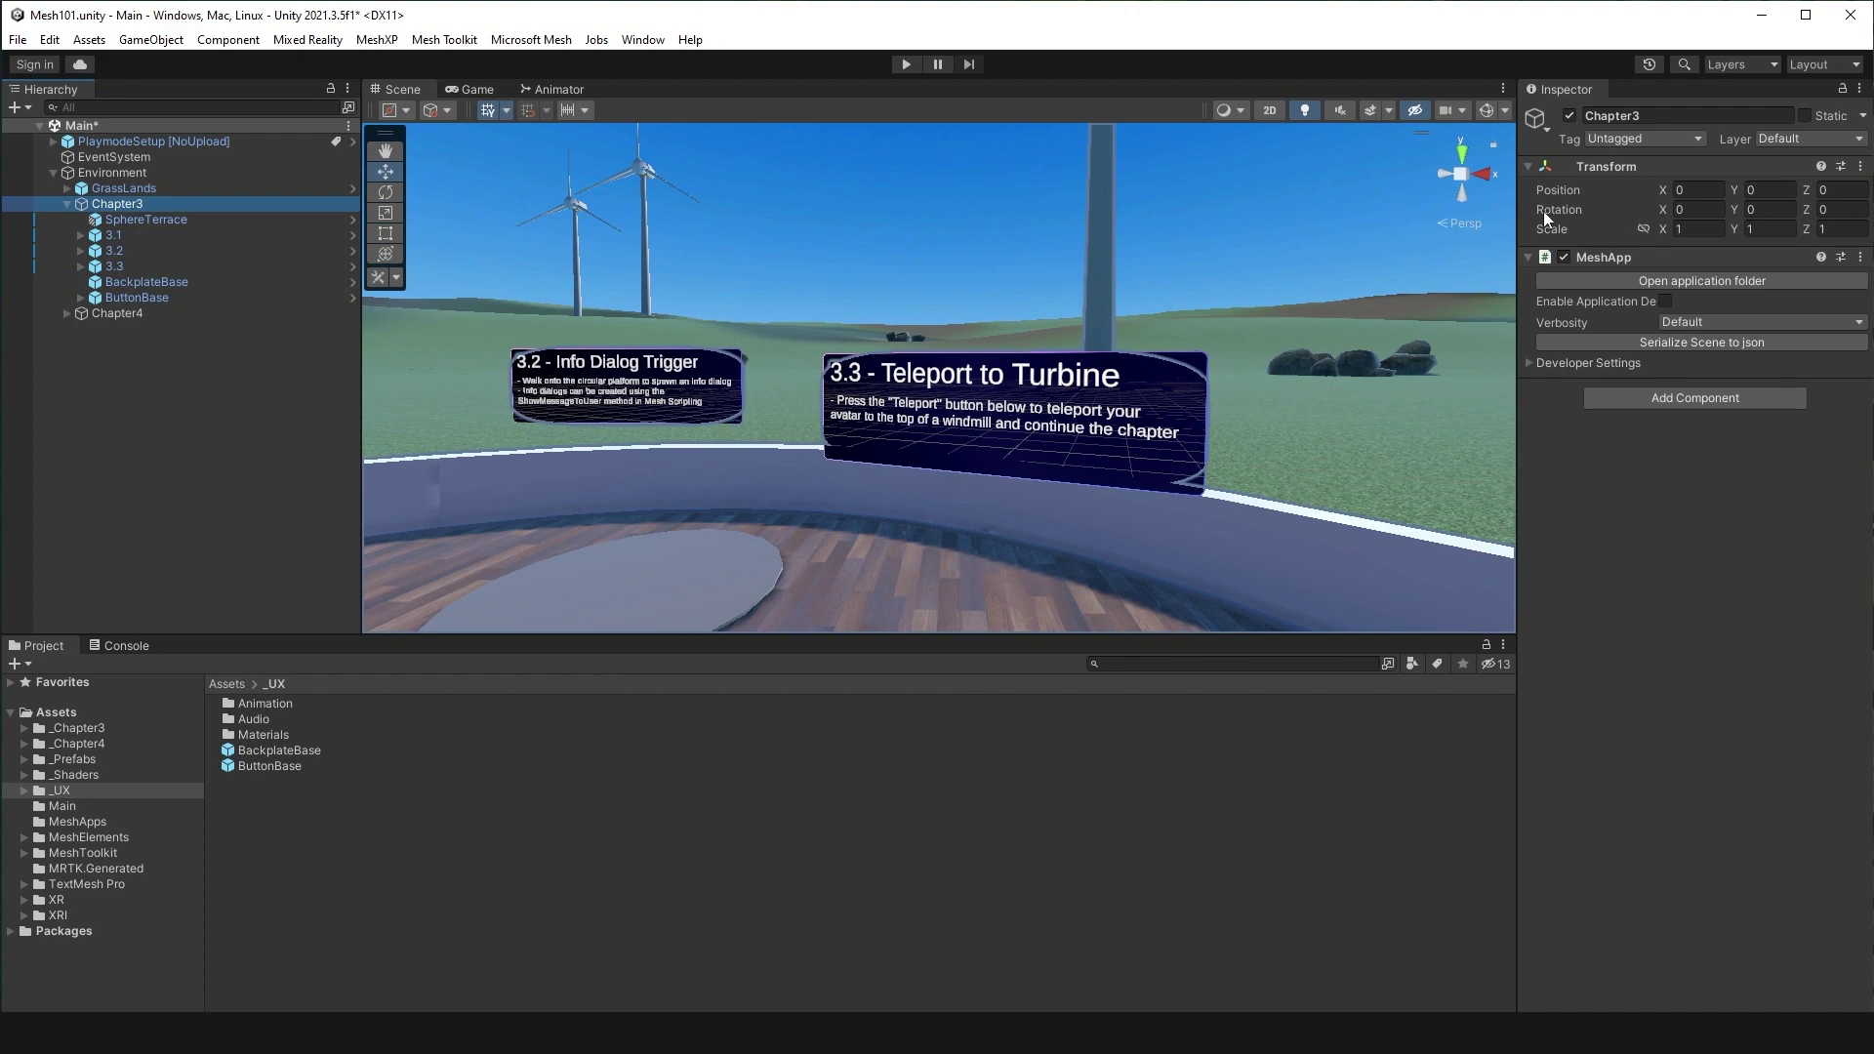
left_click(1666, 279)
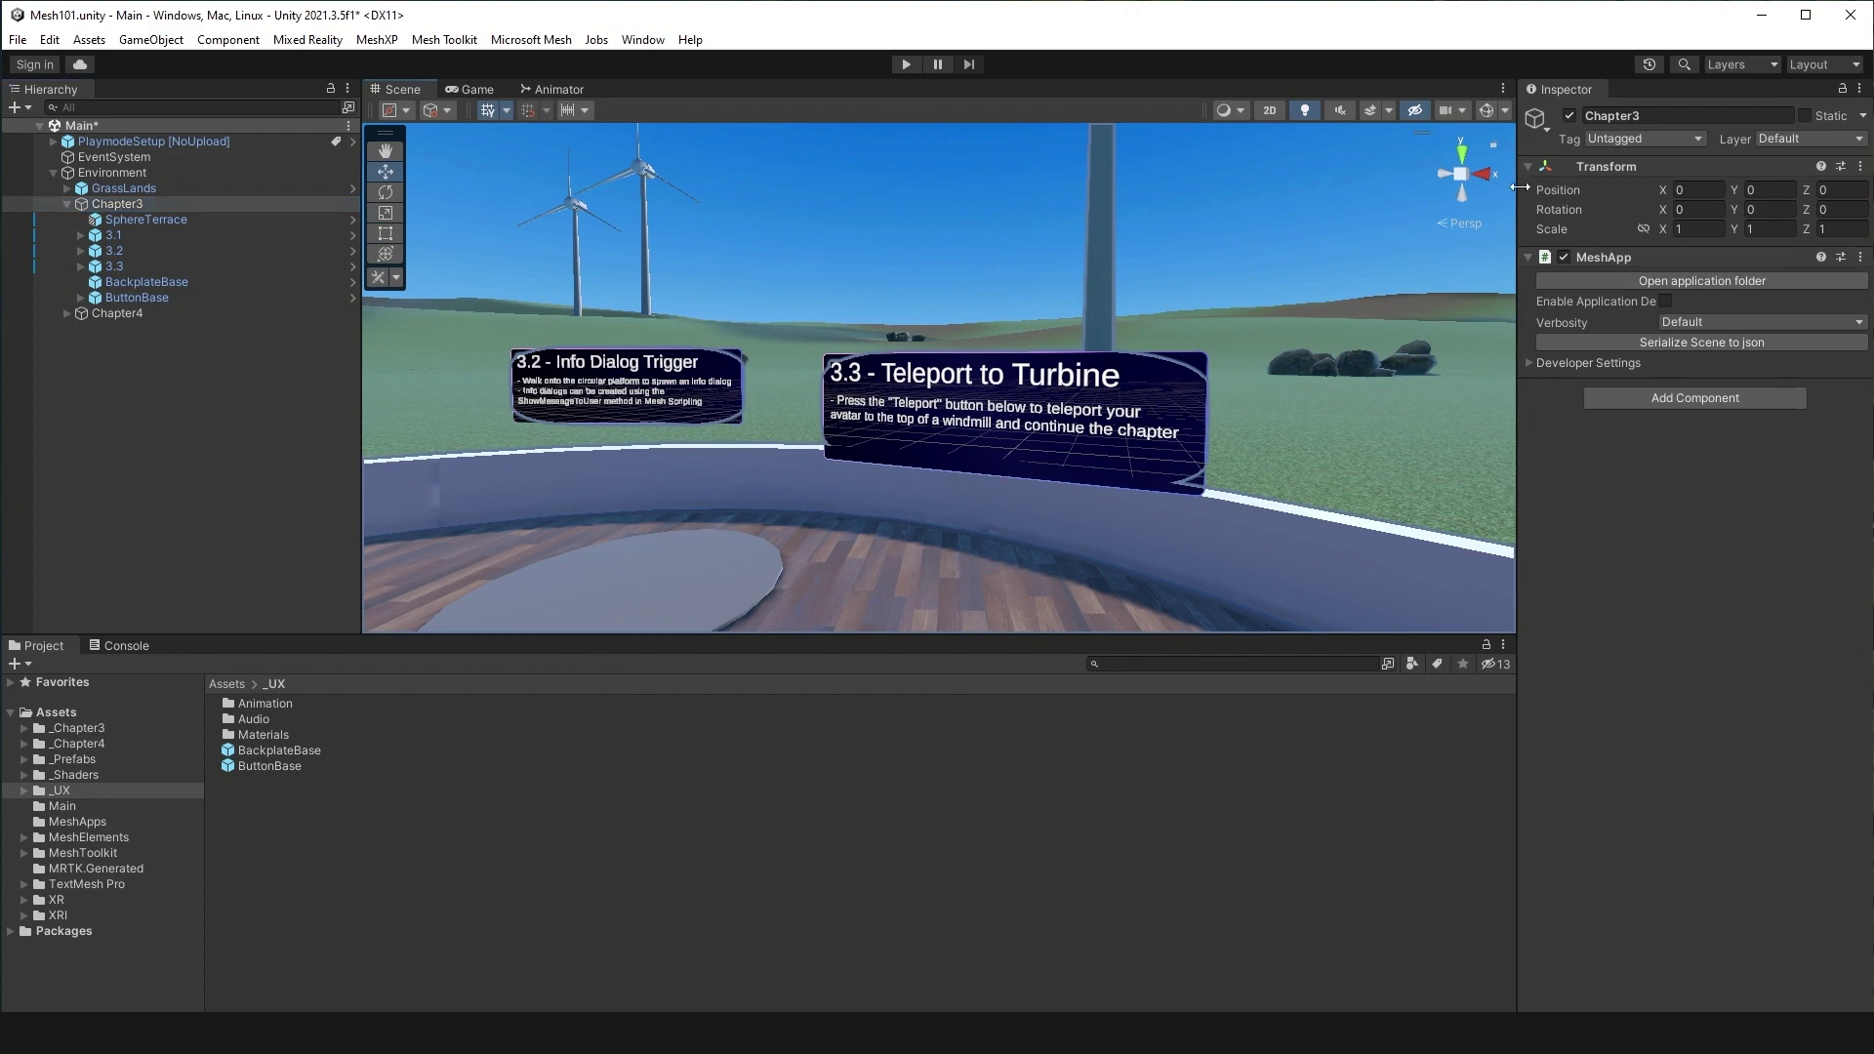
- Move ButtonBase into the ChapterLabel object of group 3.3
left_click_drag(160, 298, 73, 264)
left_click(81, 265)
left_click_drag(143, 470, 181, 279)
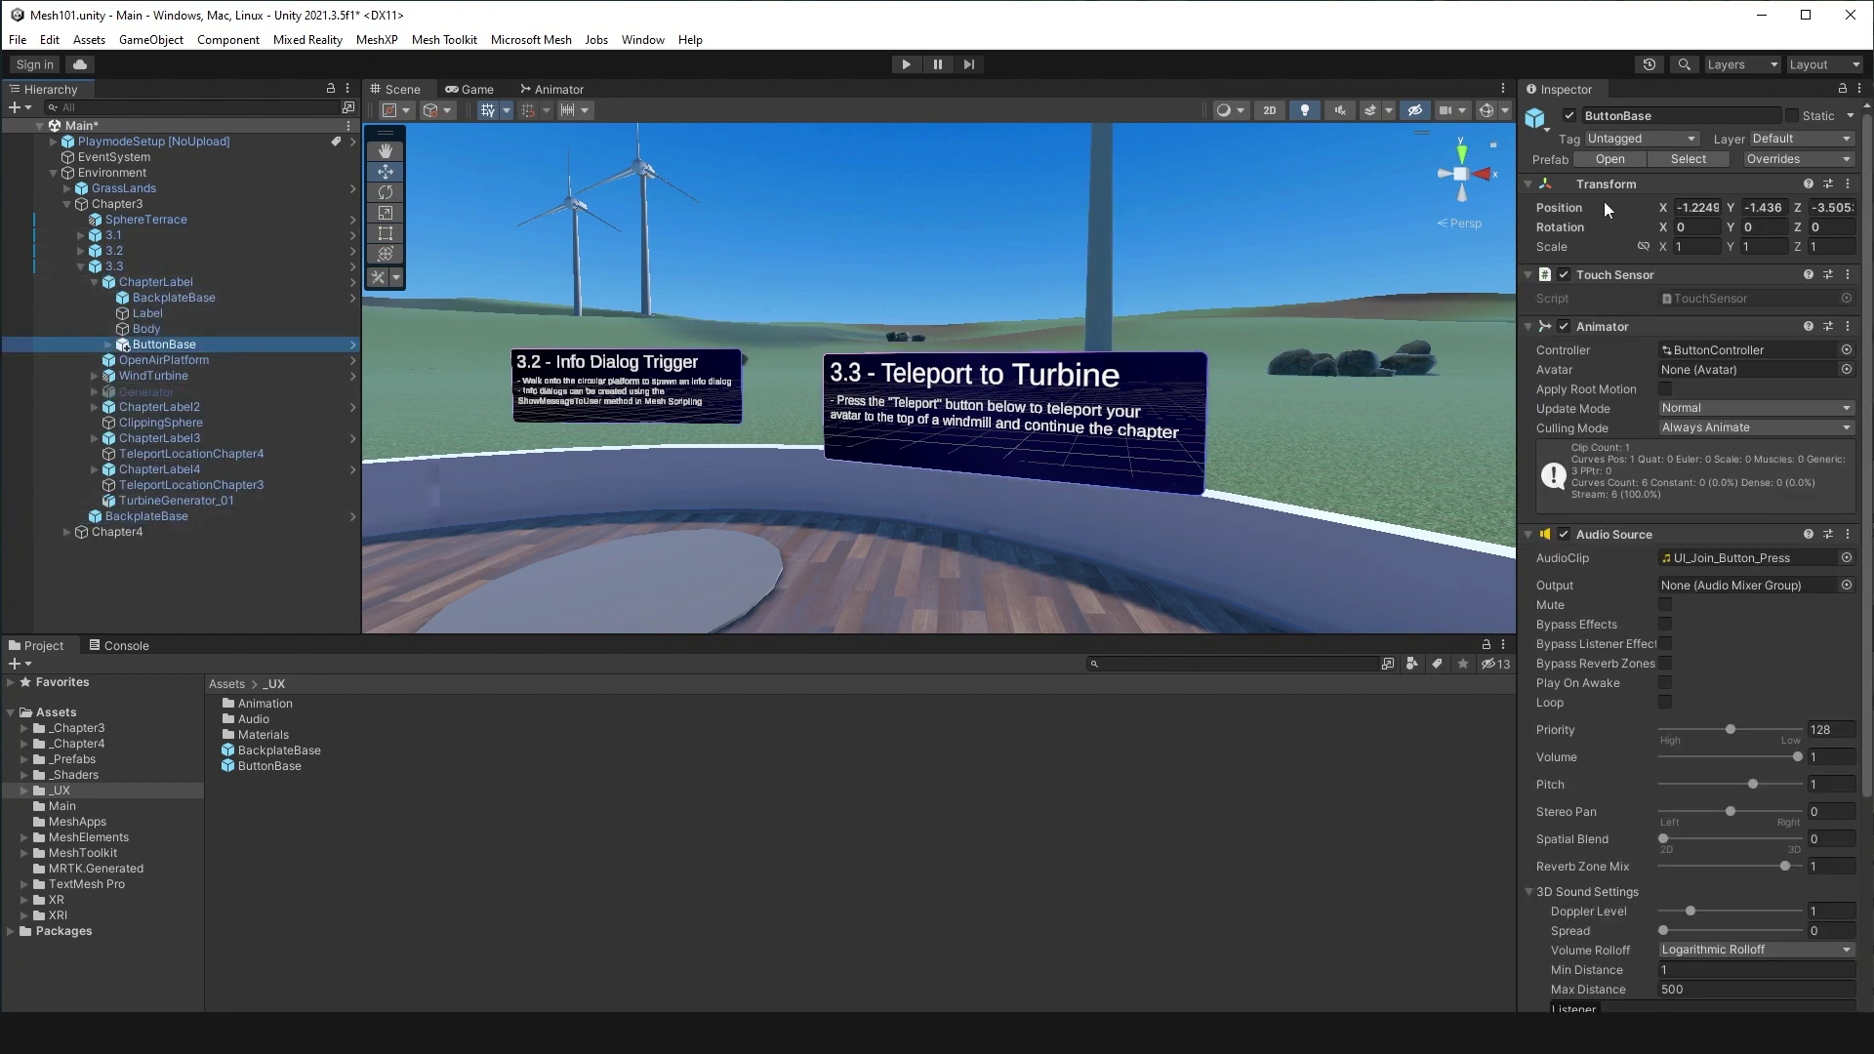
- Set the position of ButtonBase to X 0, Y -0.16, Z 0
left_click(1672, 205)
type("0")
key("Tab")
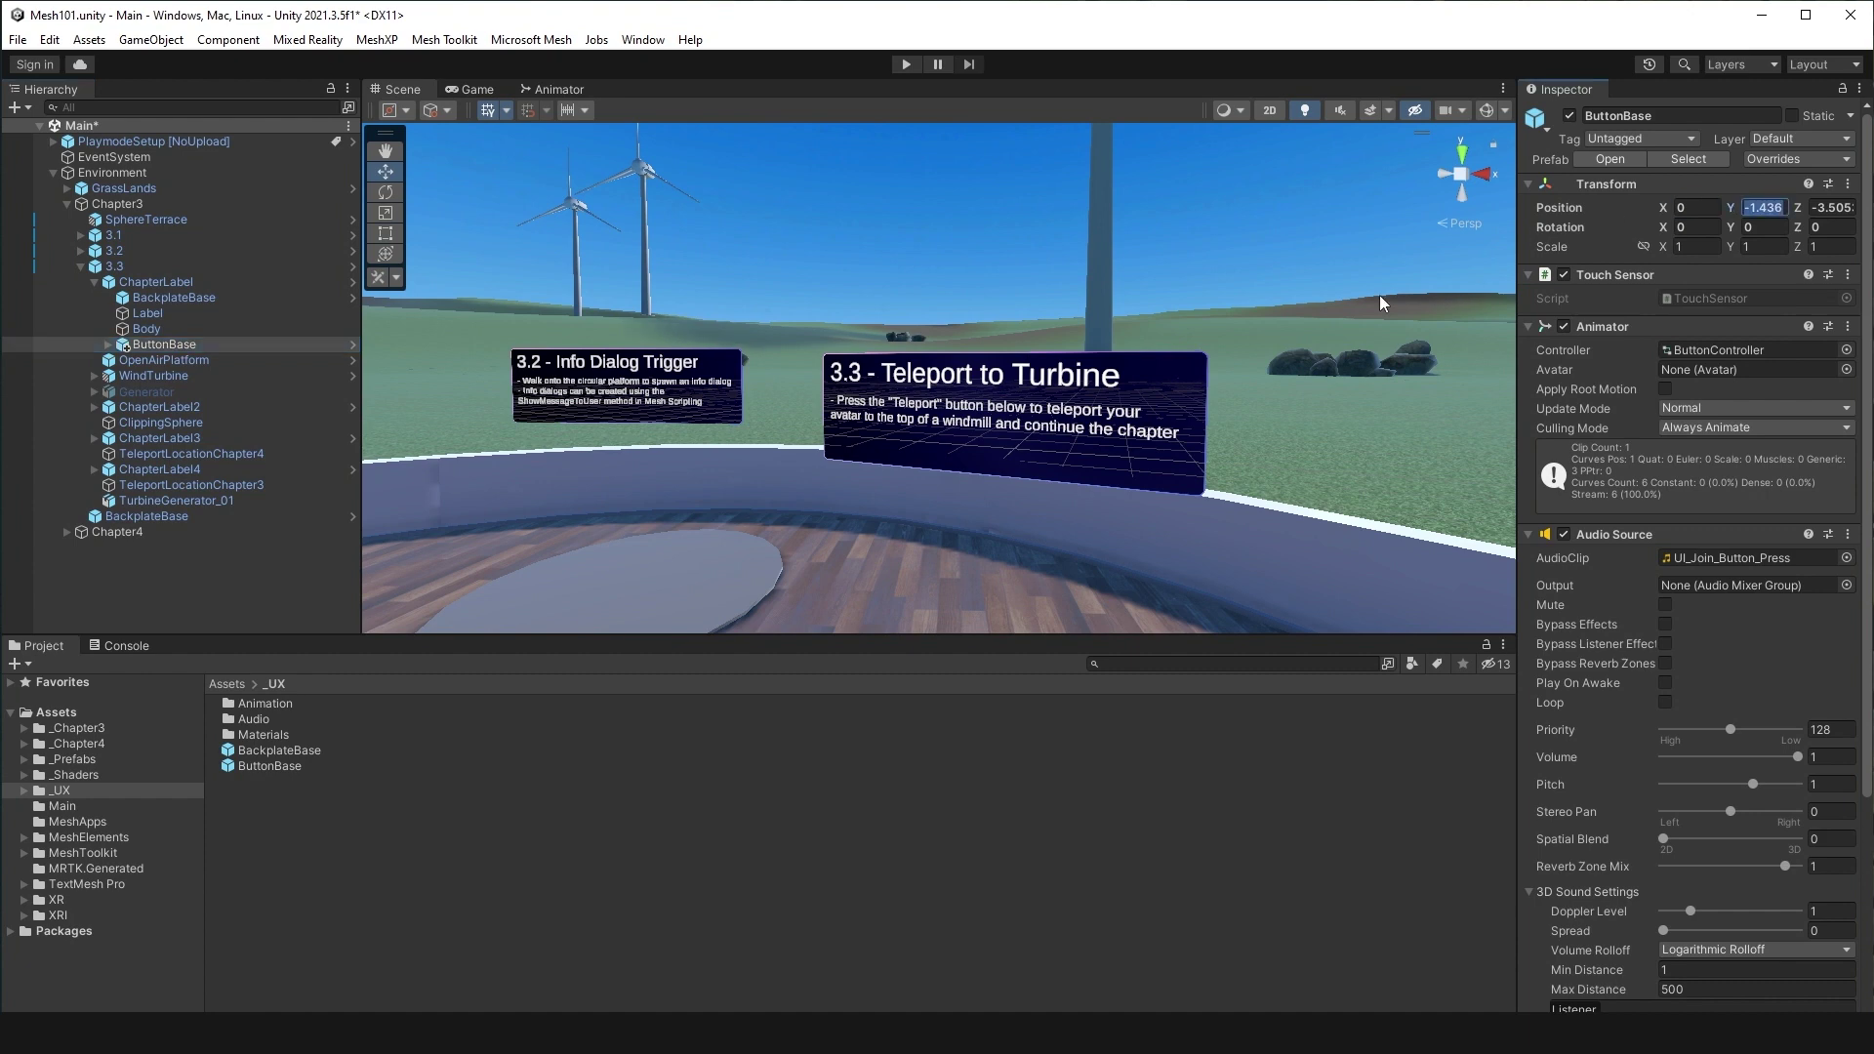
type("-0.16")
key("Tab")
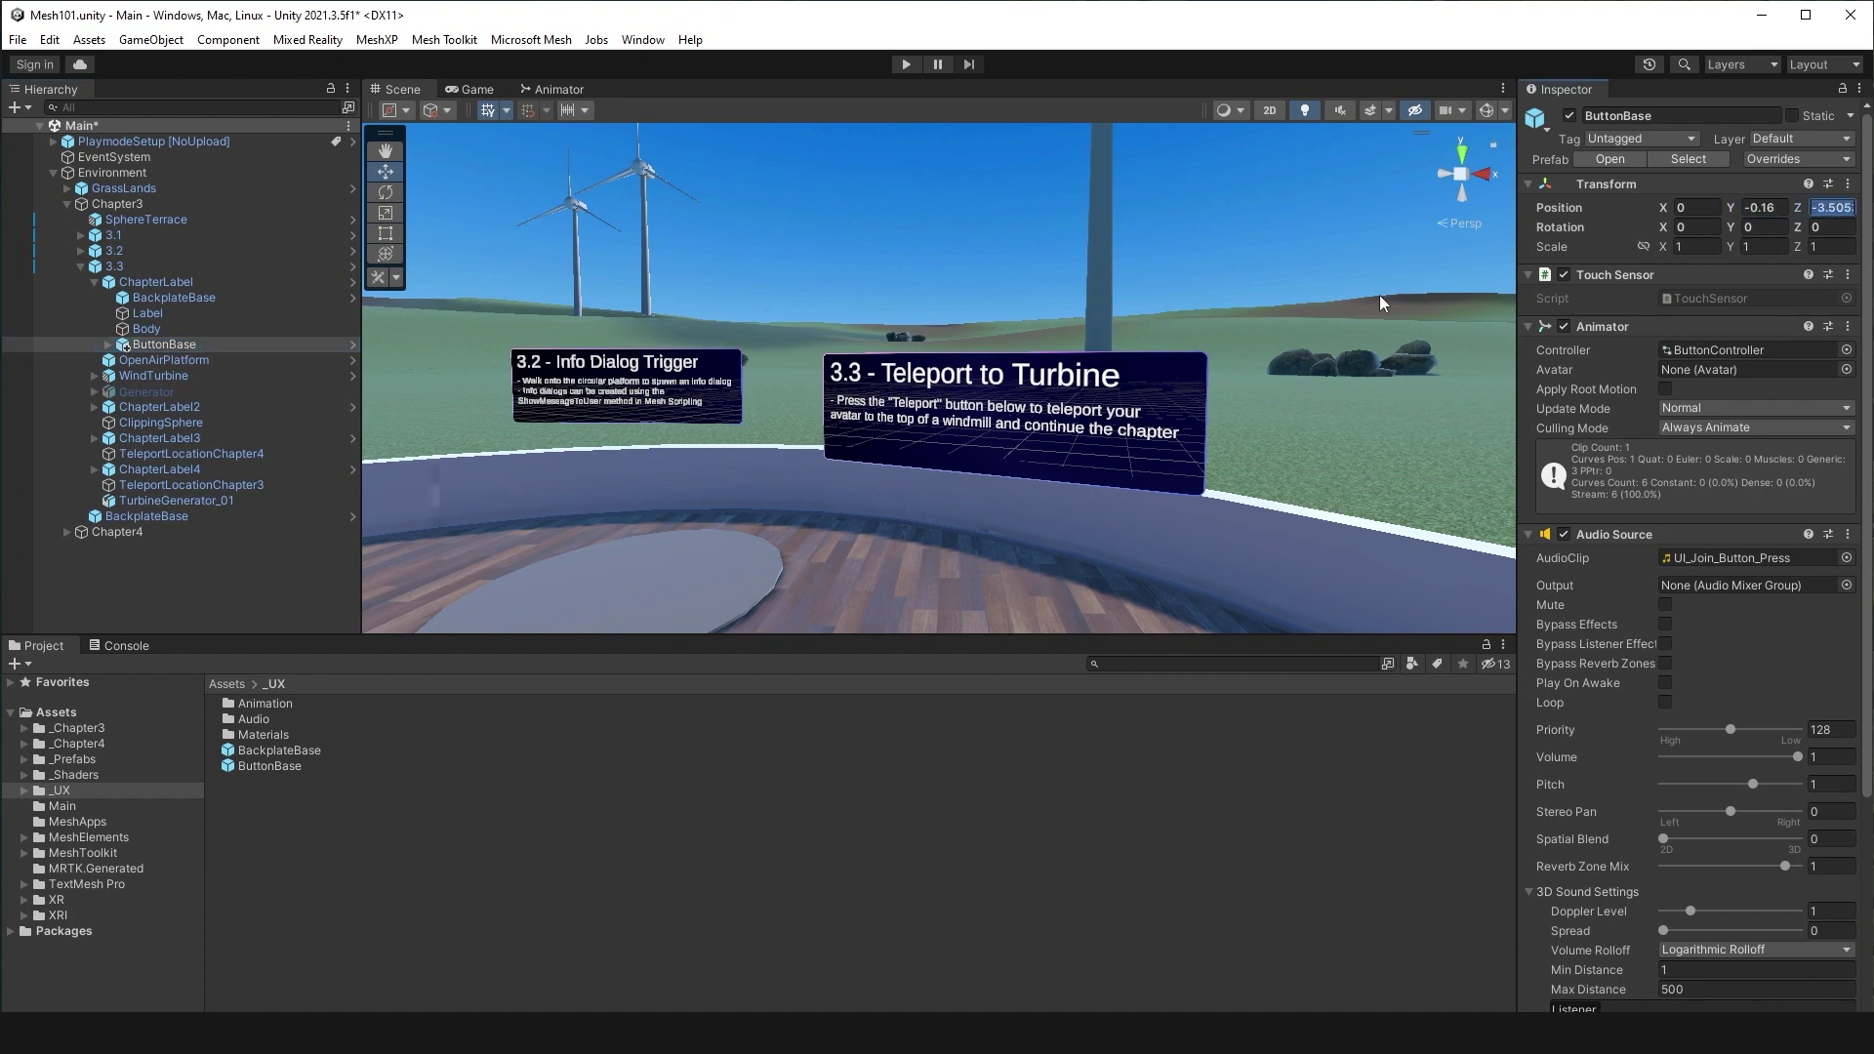
type("0")
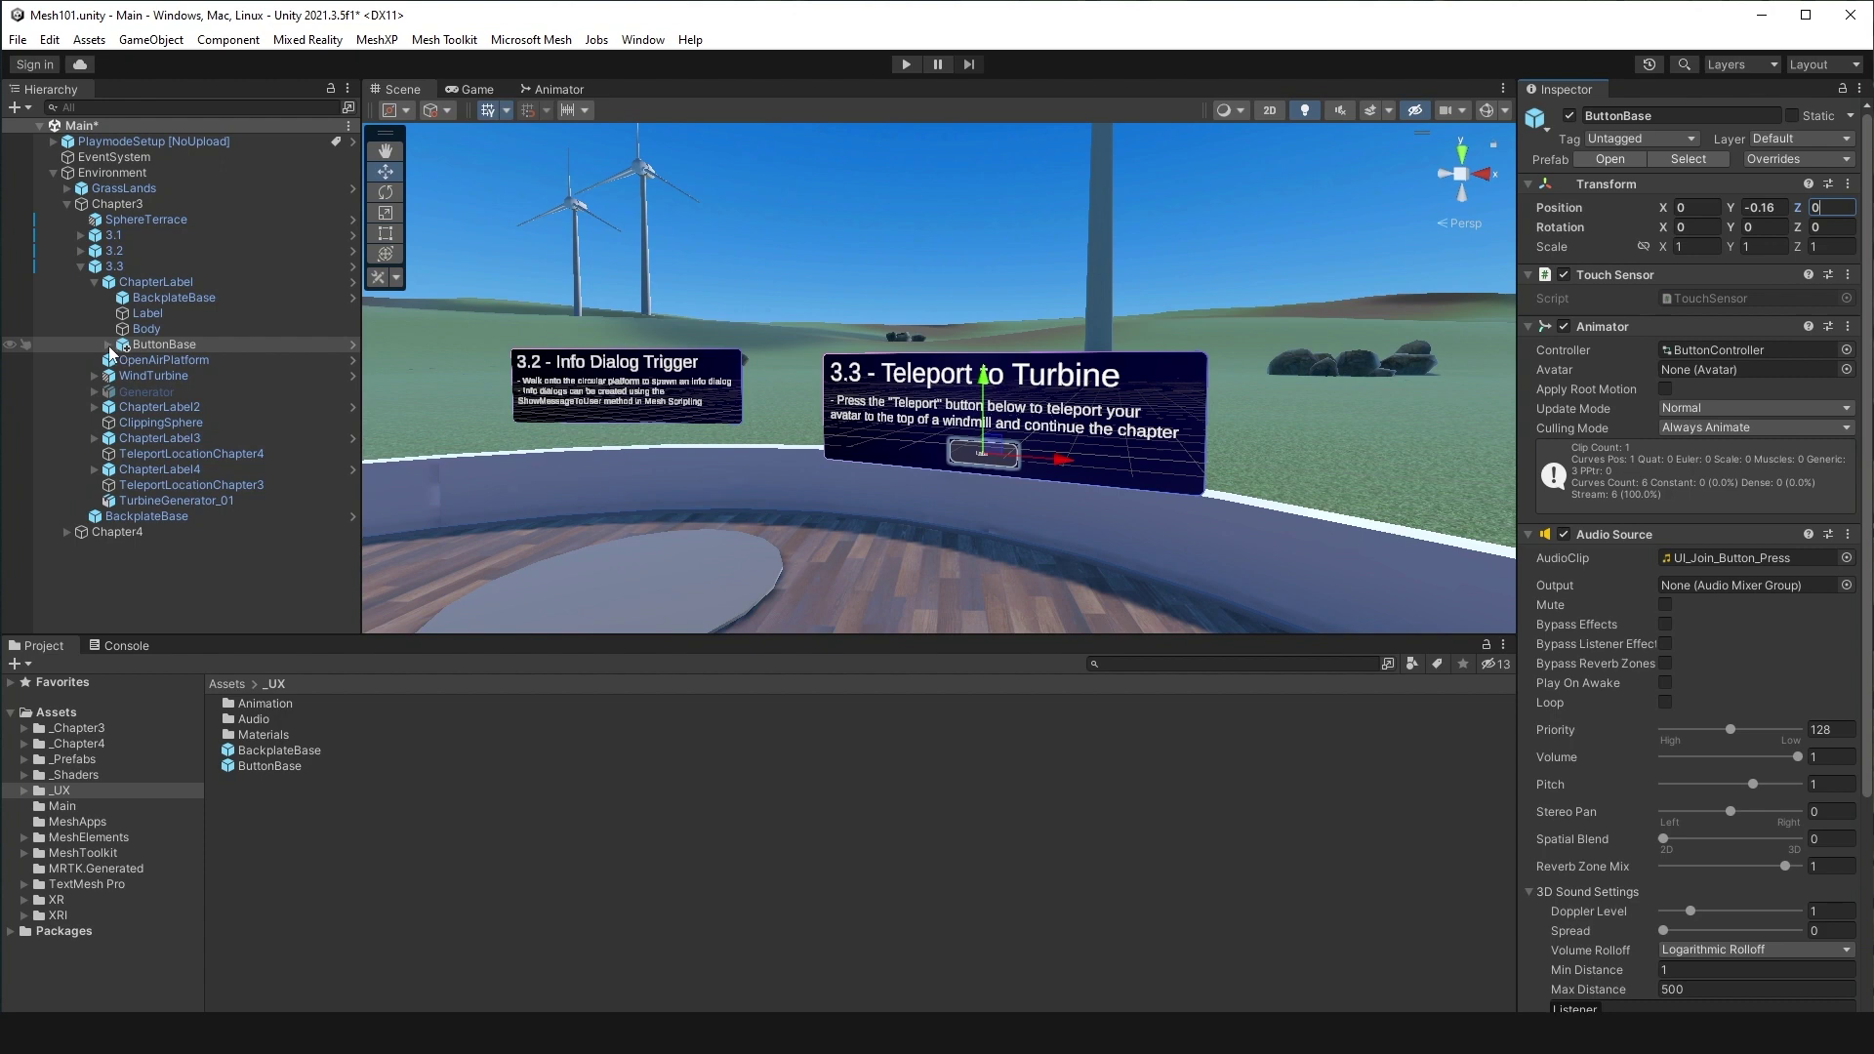
- Change the text of the button's Label child to "Teleport" and frame the label in the Scene view
left_click(108, 345)
left_click(161, 360)
left_click(1601, 704)
type("Telep")
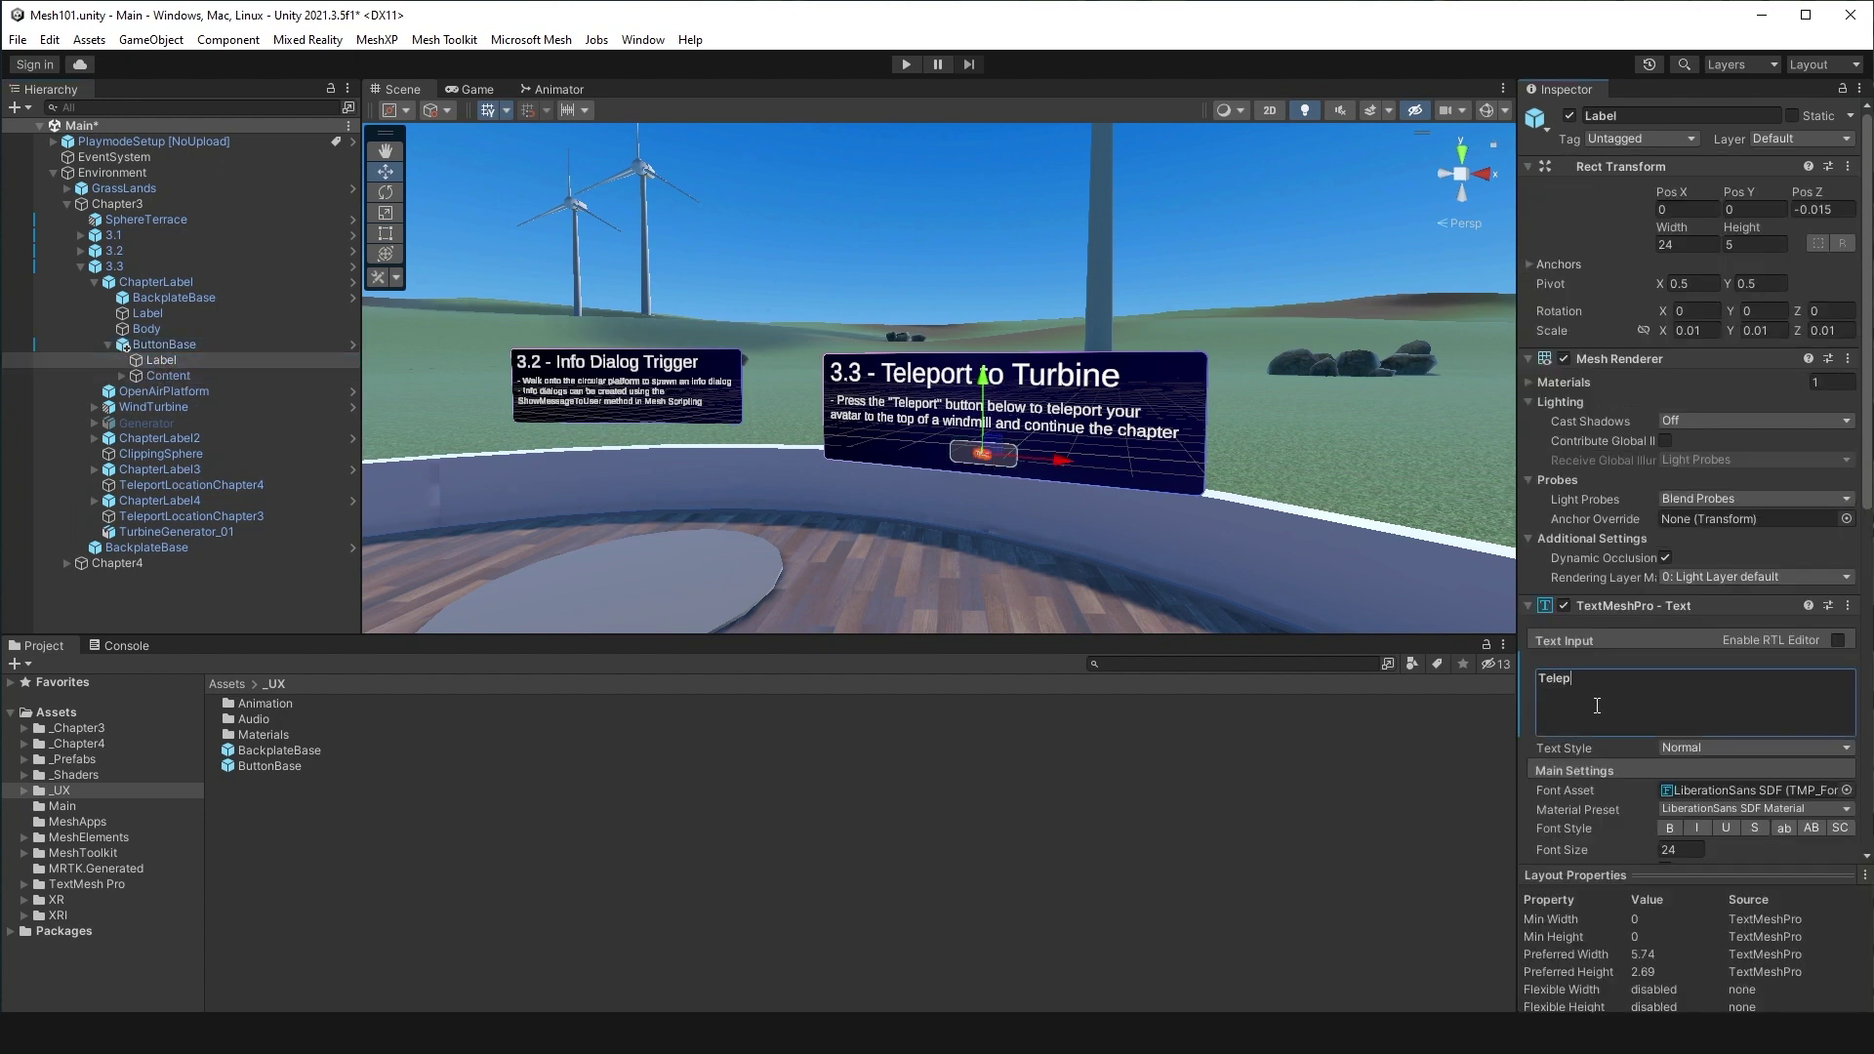
left_click_drag(1176, 566, 1126, 548, "alt")
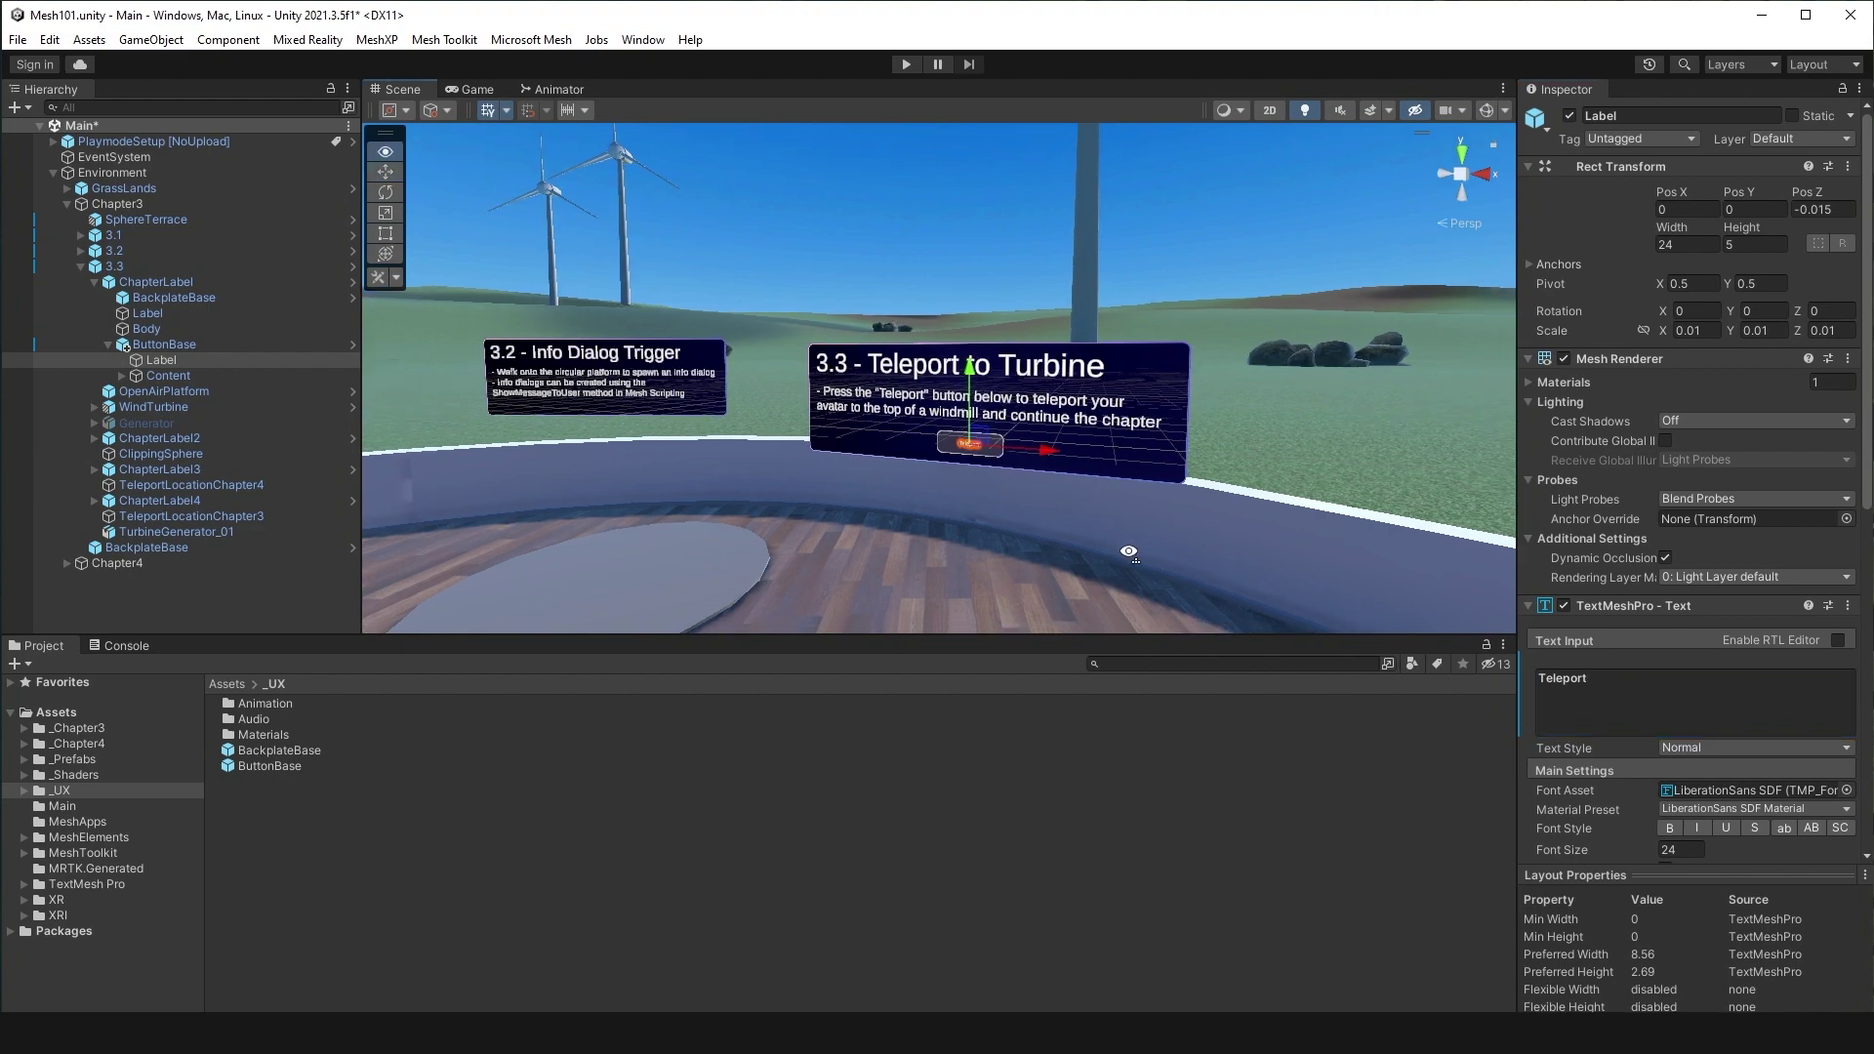
key("f")
right_click_drag(1084, 513, 965, 459, "alt")
left_click_drag(966, 458, 1082, 499, "alt")
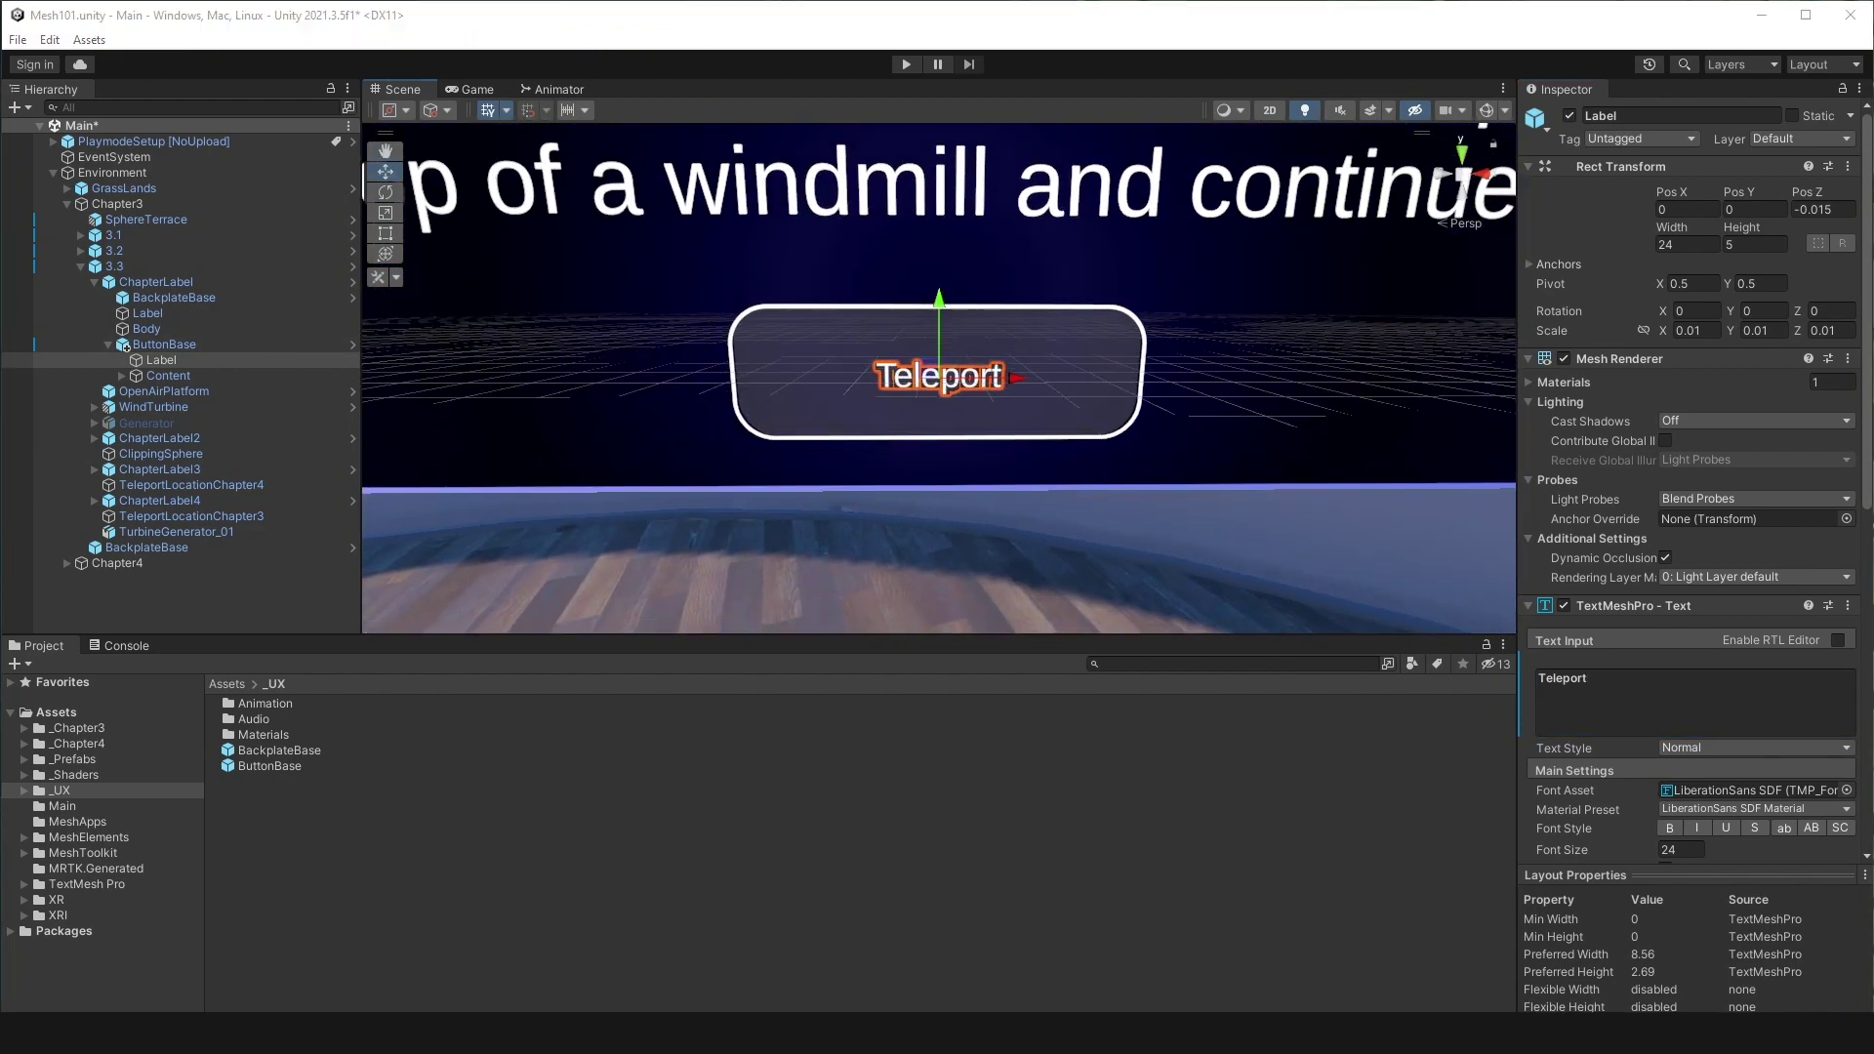
- Rename the ButtonBase object TeleportToWindTurbineButton
left_click(207, 344)
left_click(1674, 117)
type("TeleportToWindTurbineButton")
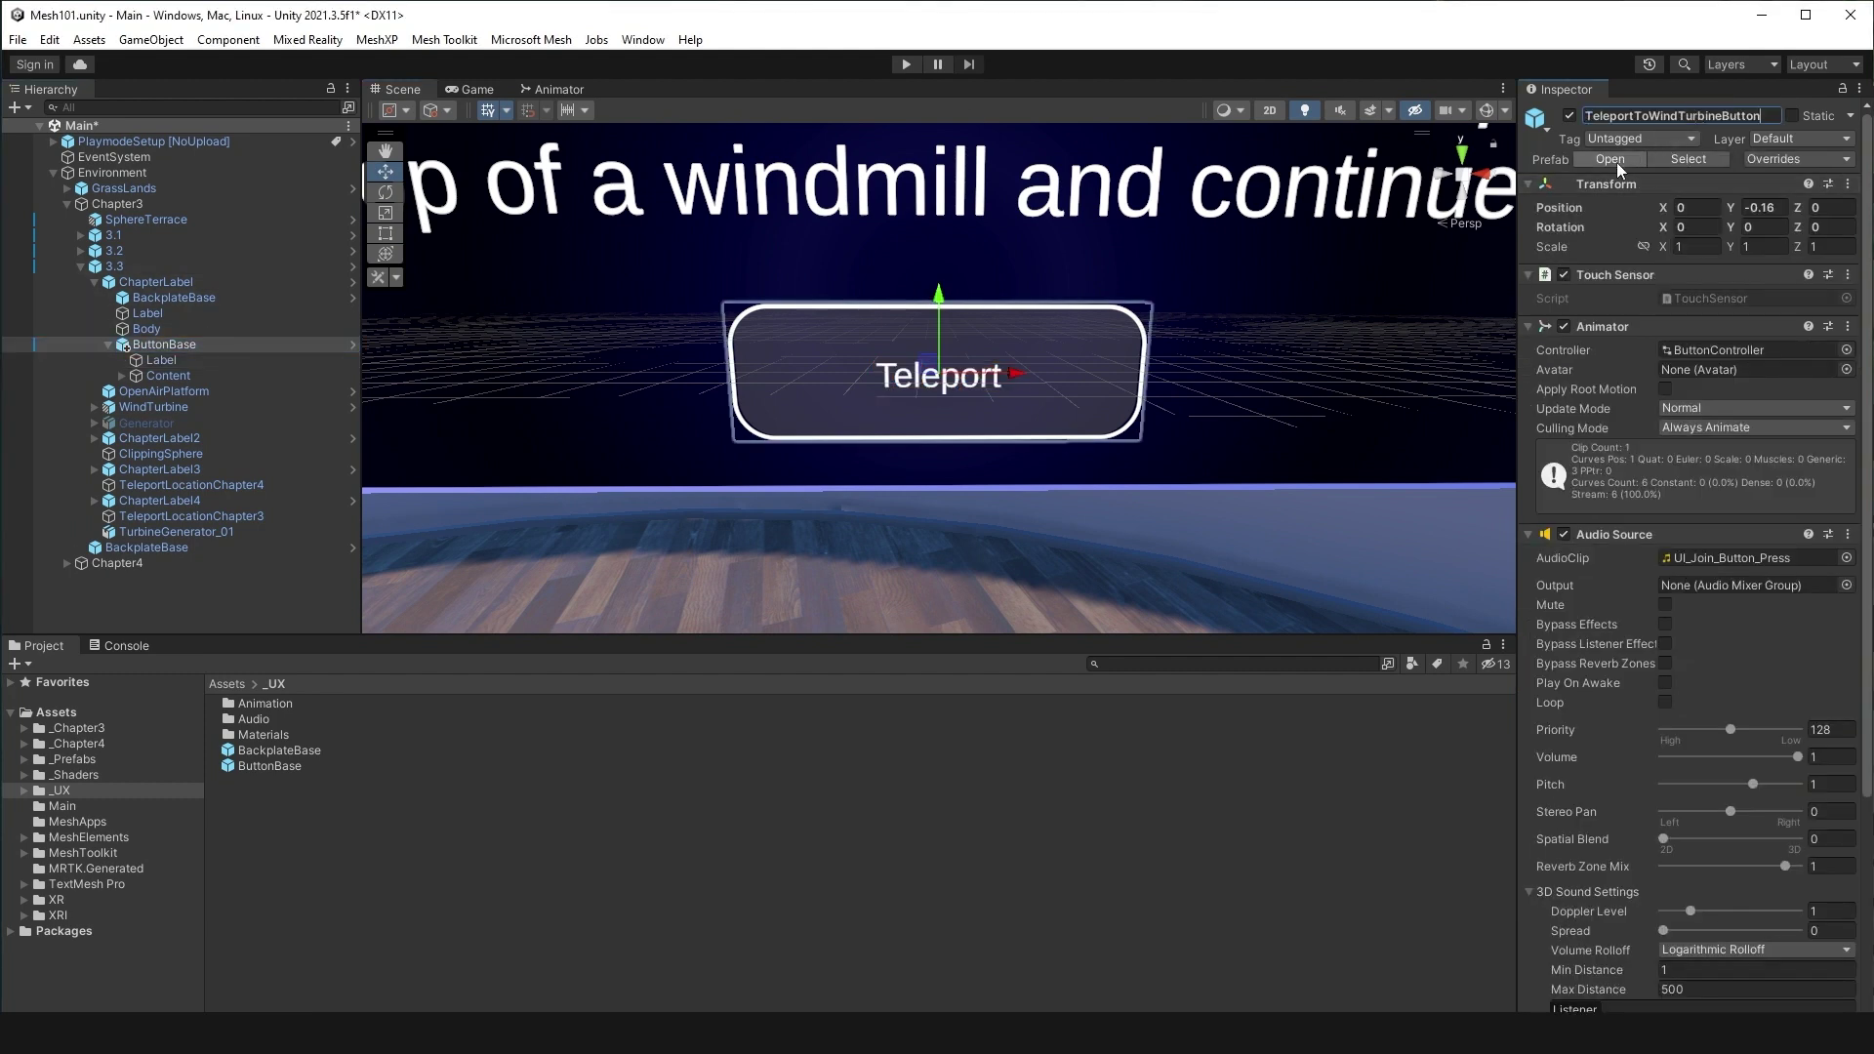
key("Return")
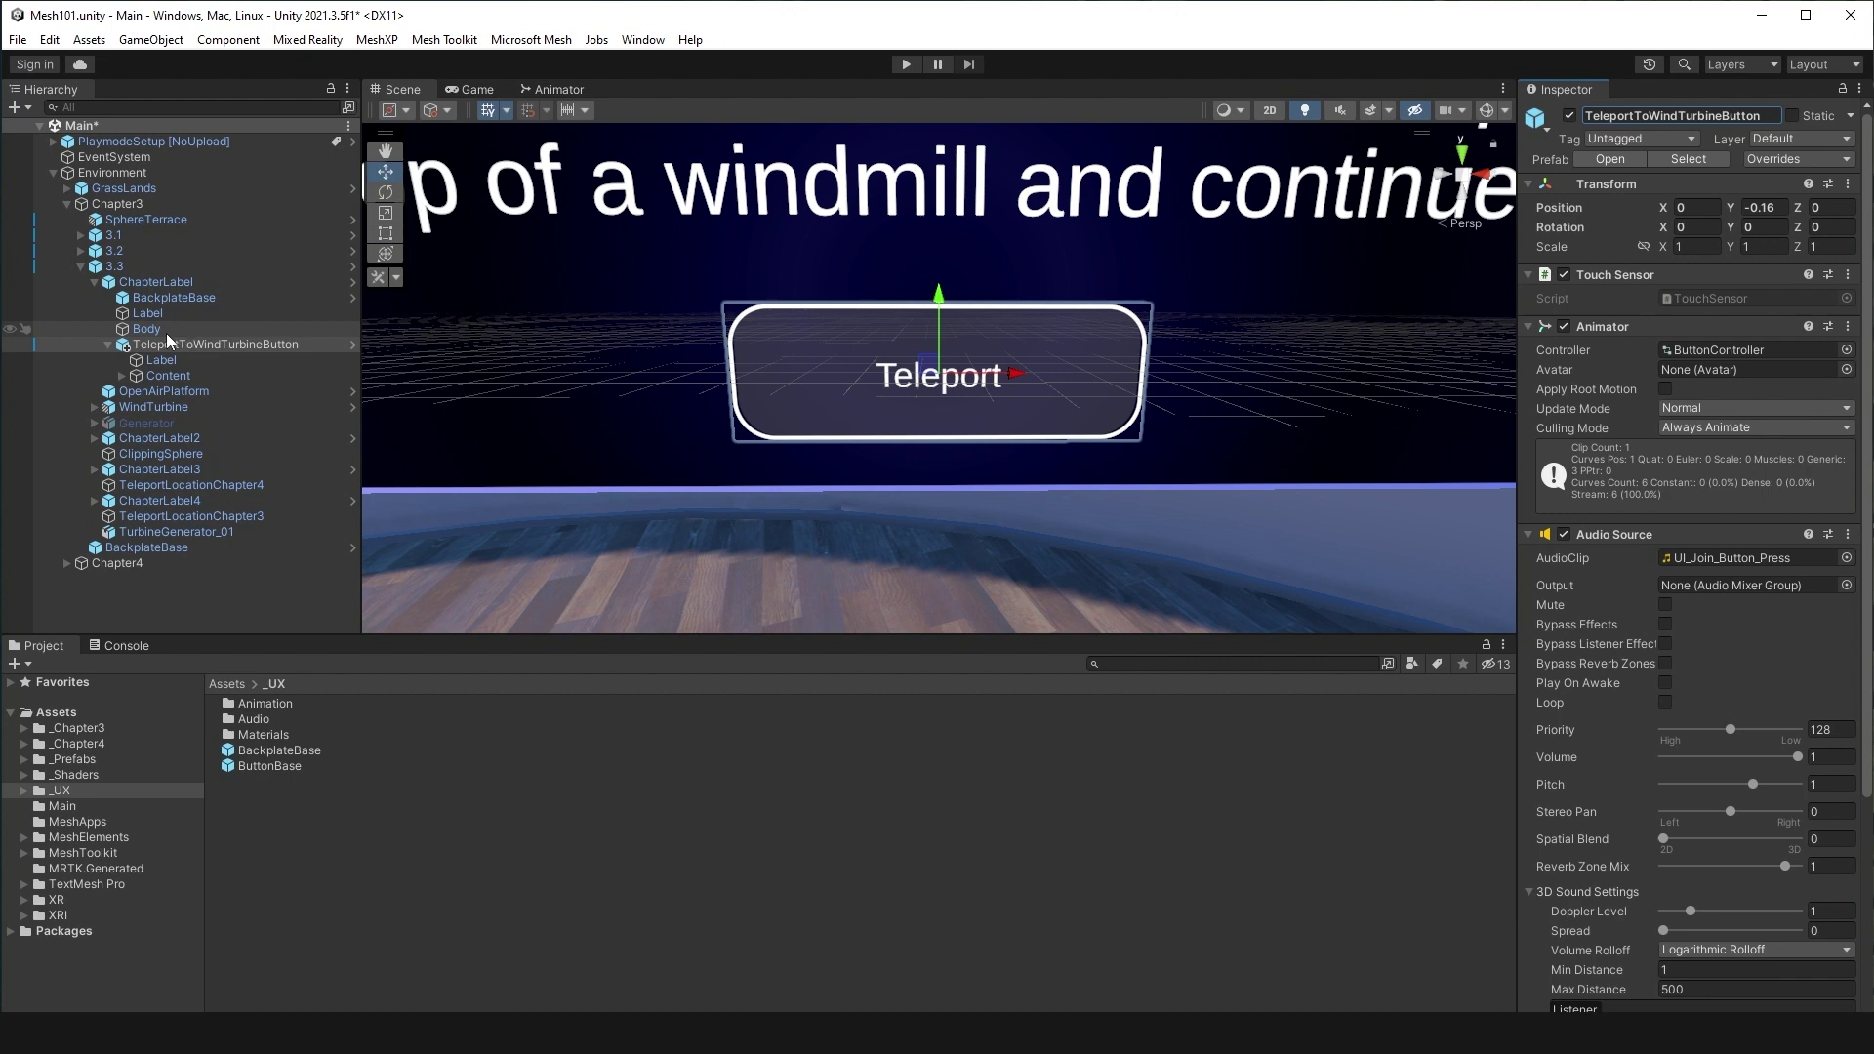
- Create an empty child object under OpenAirPlatform and name it TeleportLocationWindTurbine
left_click(207, 390)
right_click(193, 392)
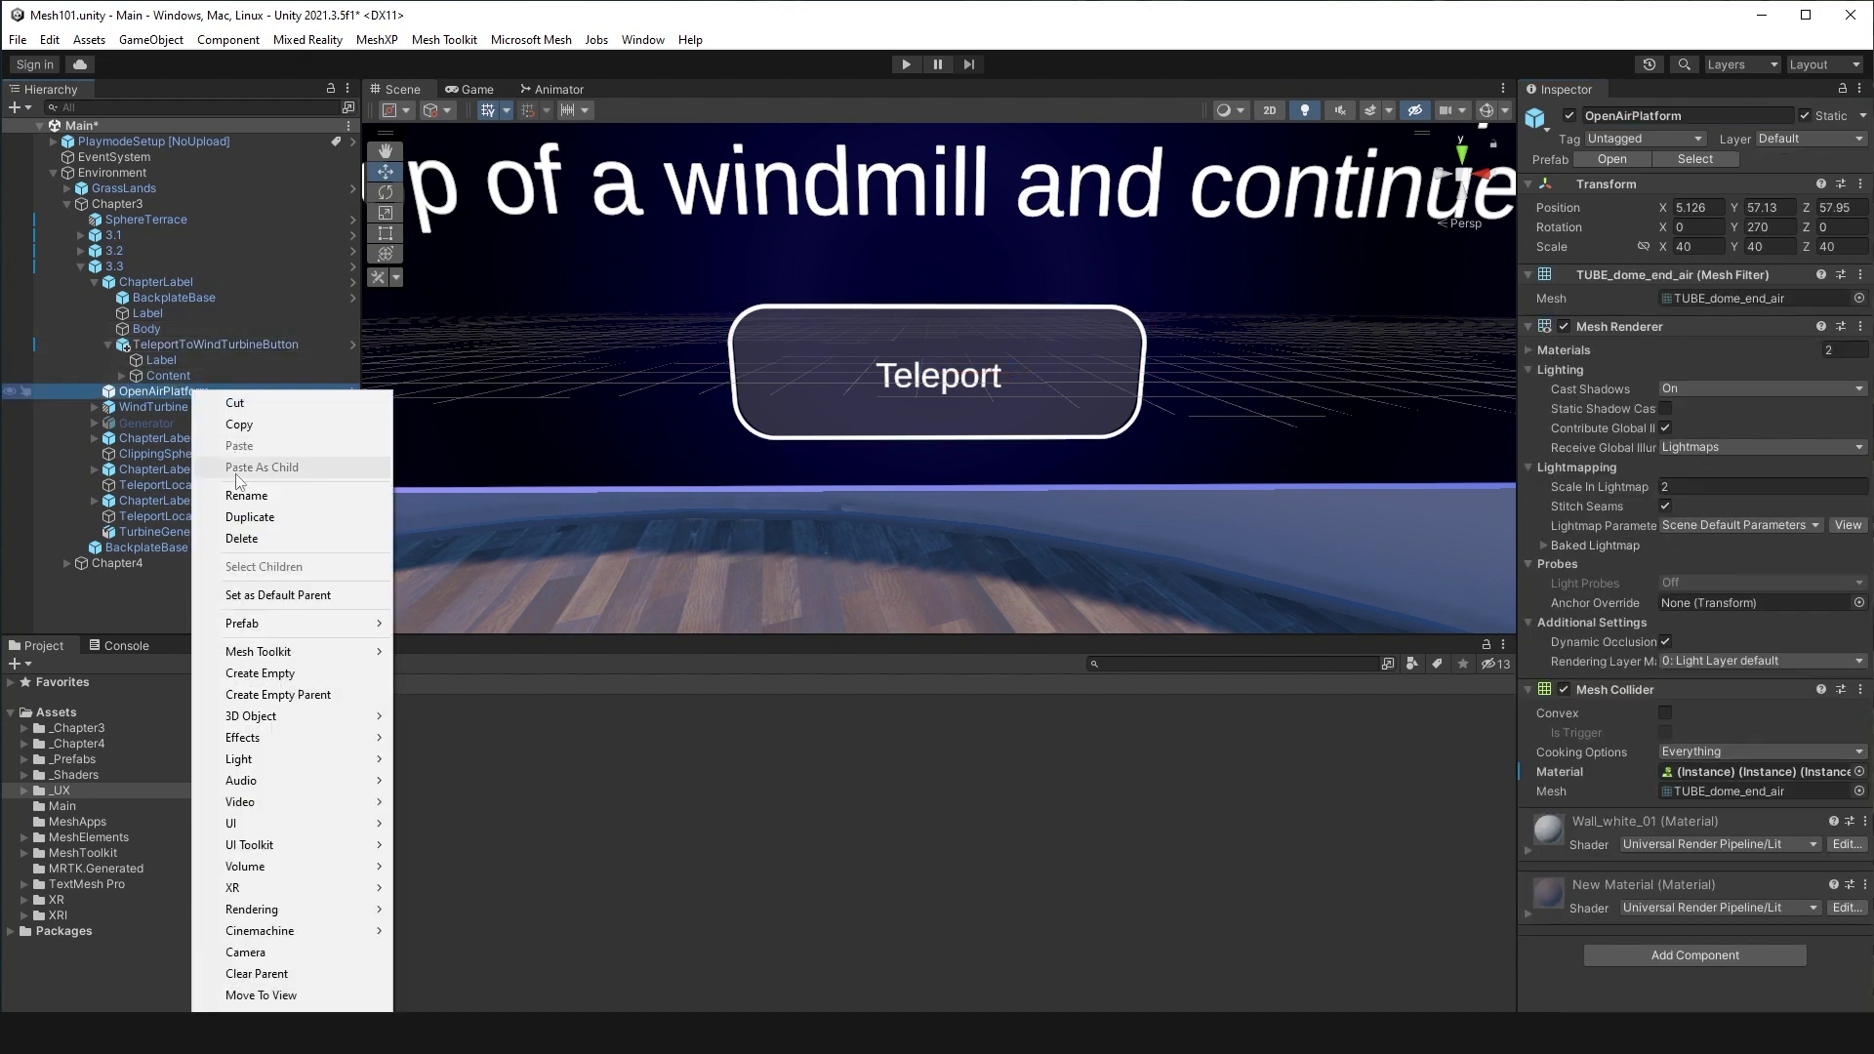
left_click(262, 673)
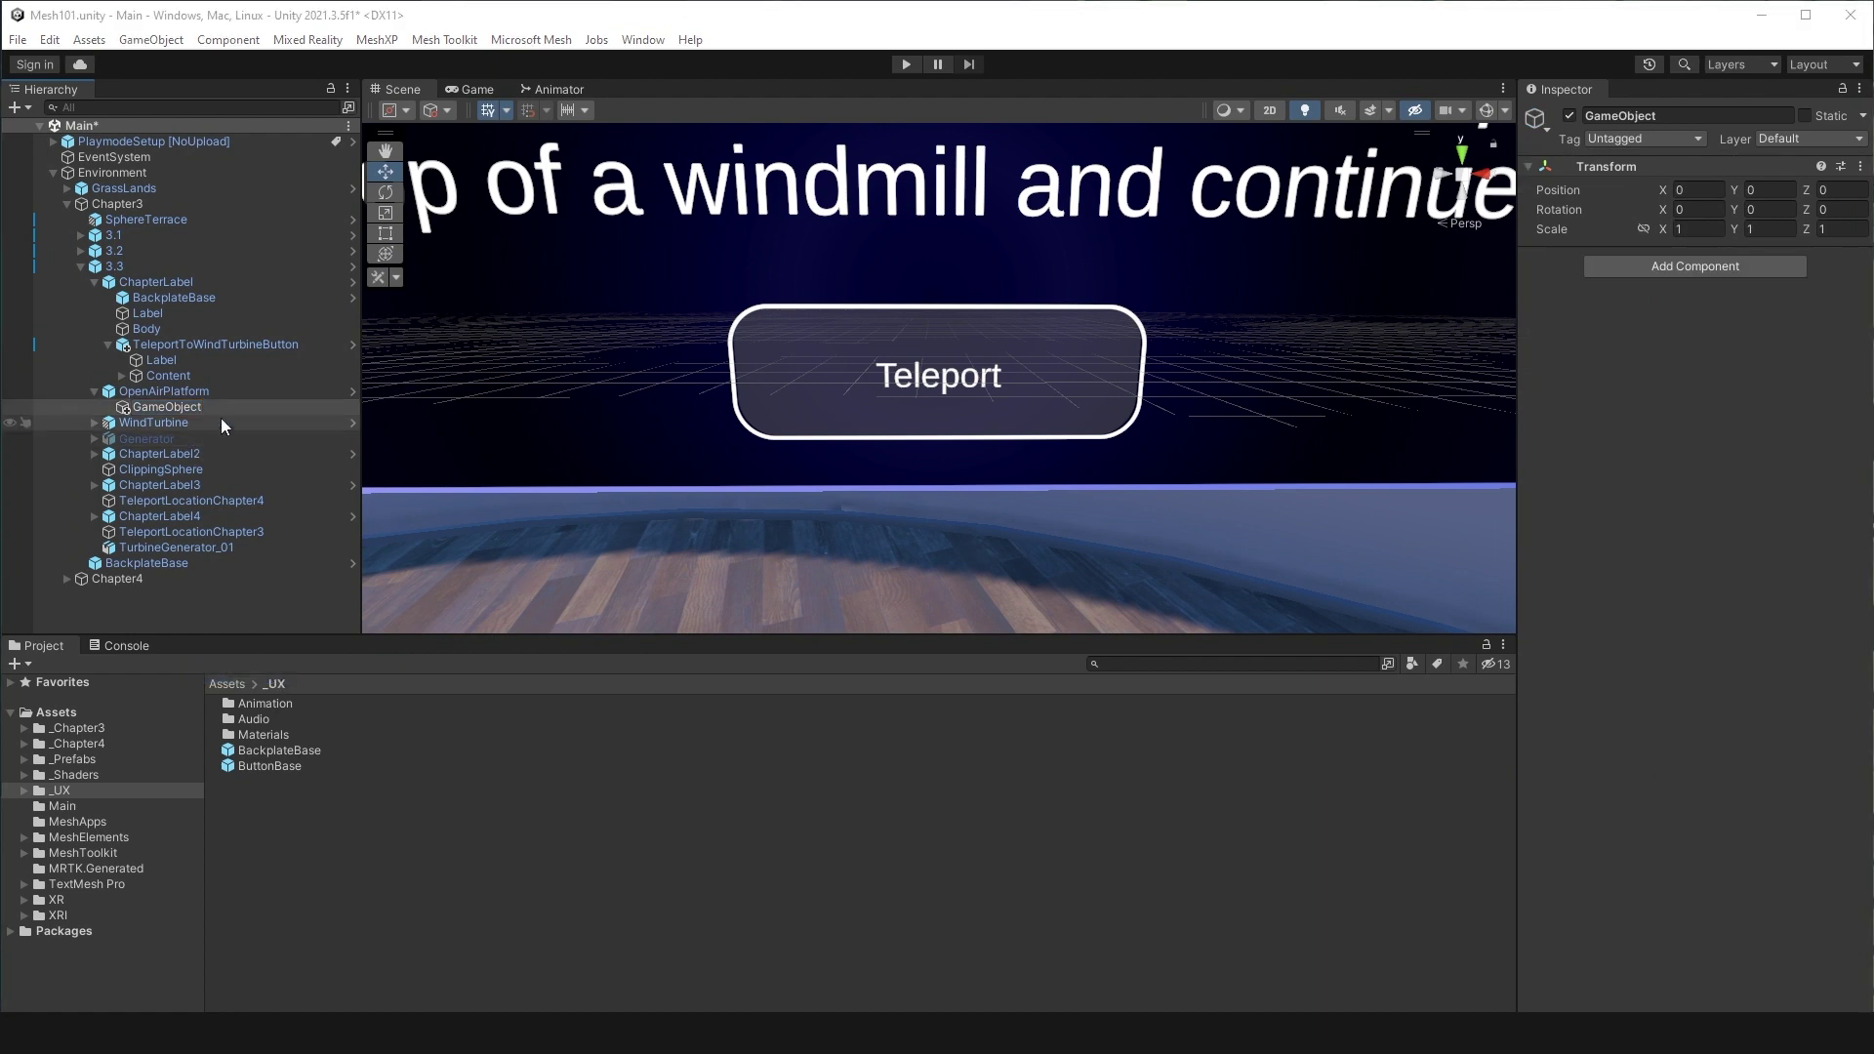
left_click(1671, 117)
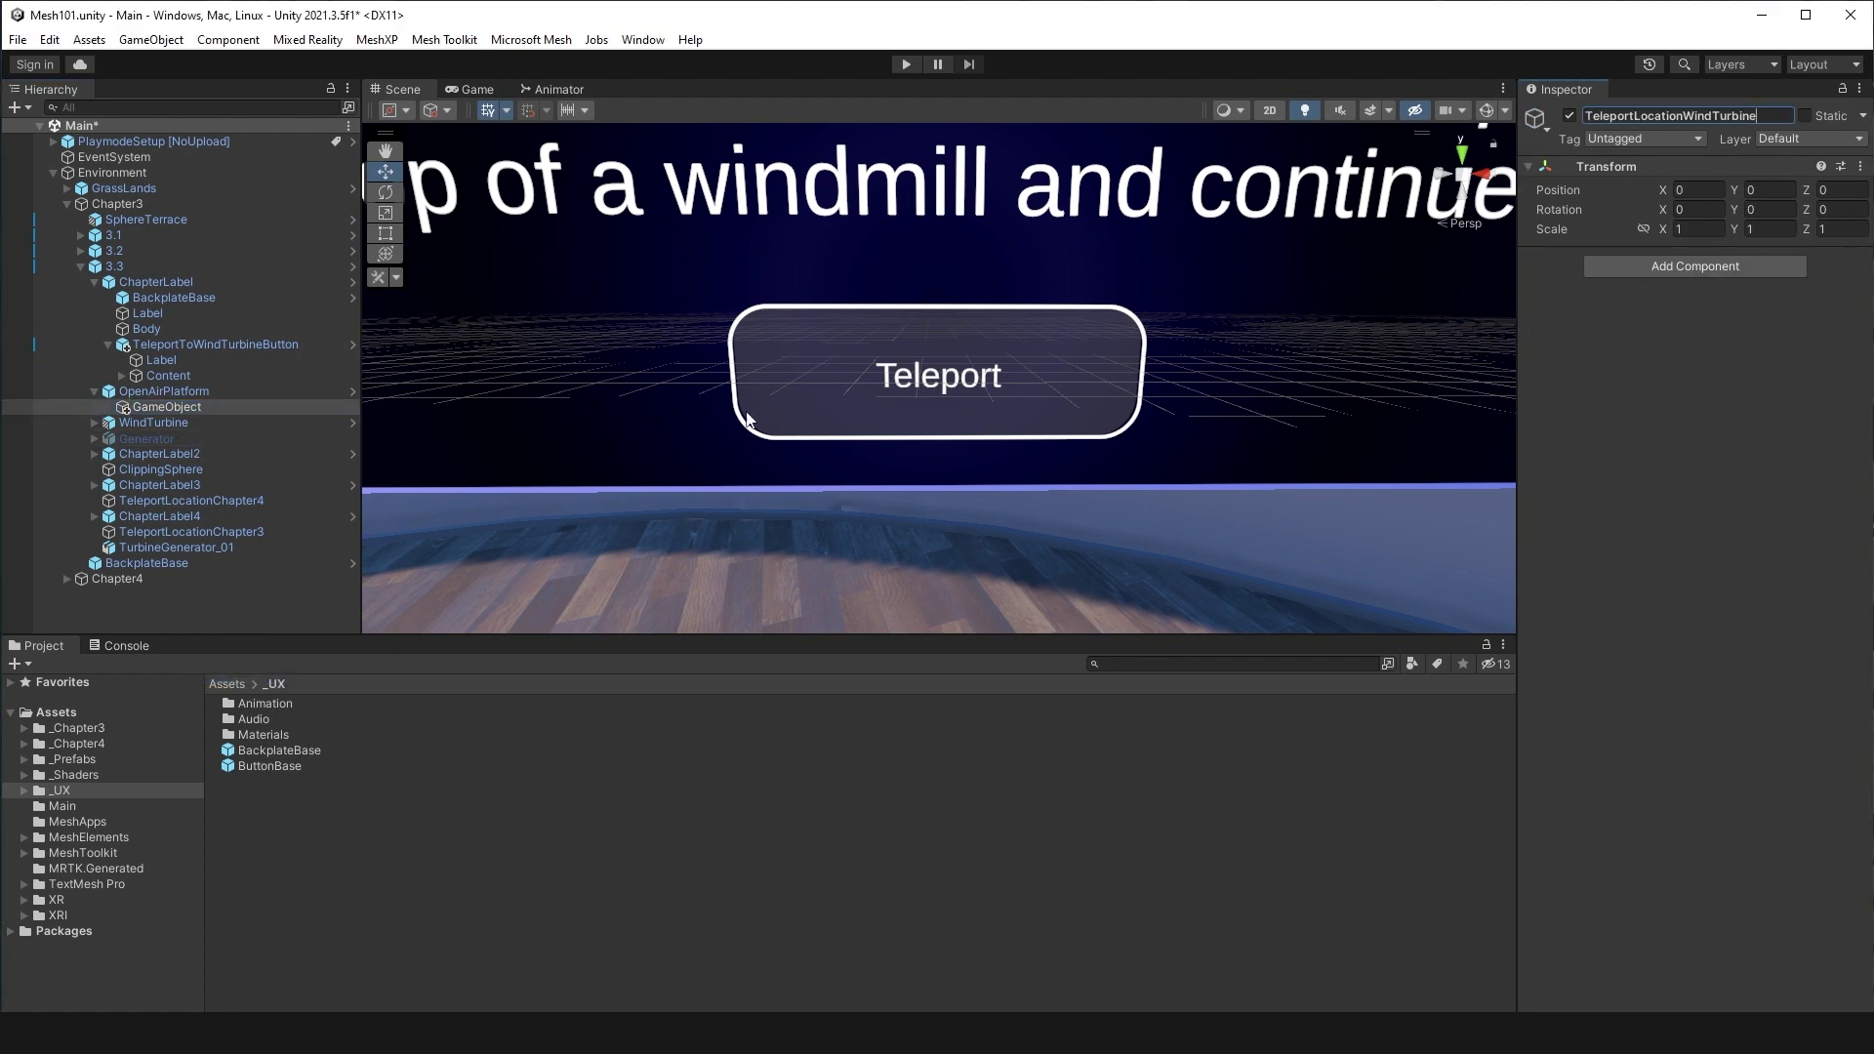
key("Return")
- Frame TeleportLocationWindTurbine in the Scene view and examine its placement on the wind turbine platform
right_click_drag(675, 470, 757, 390)
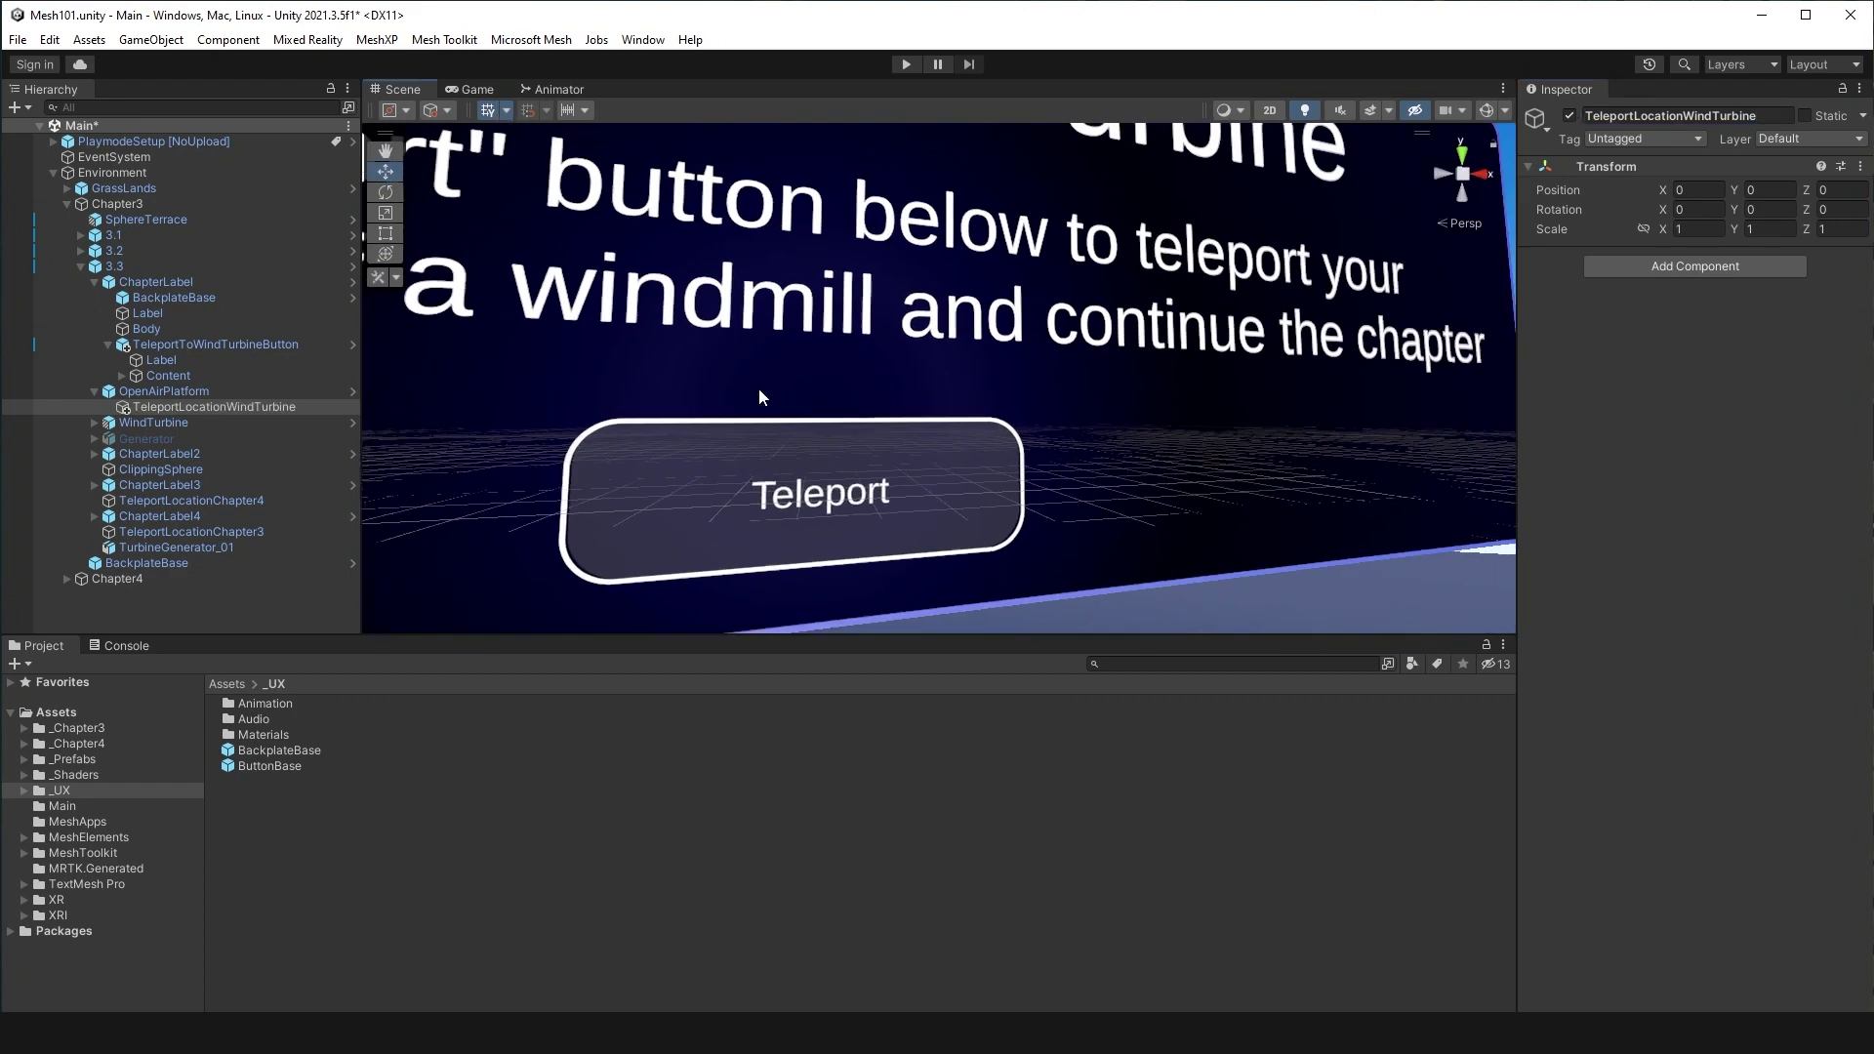
key("f")
left_click_drag(878, 494, 787, 577, "alt")
scroll(786, 578, "up", 5)
scroll(987, 443, "up", 10)
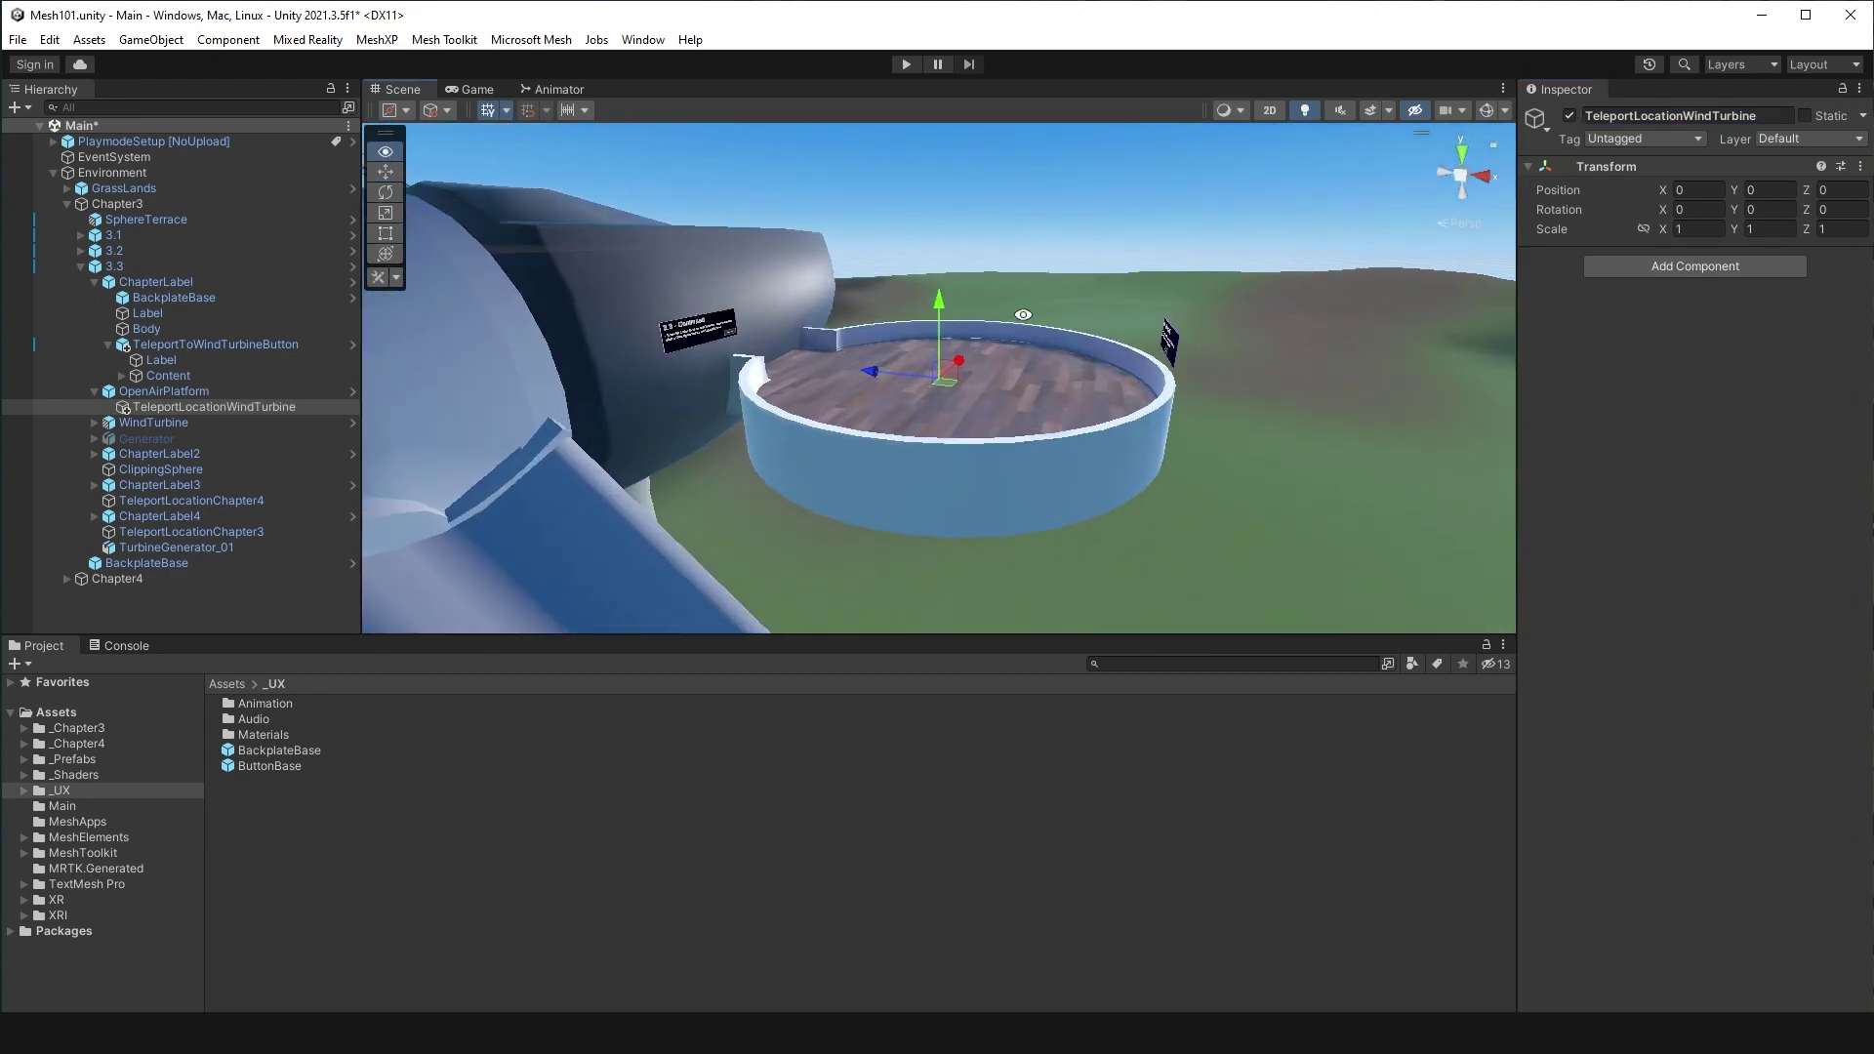
left_click_drag(1074, 435, 904, 488, "alt")
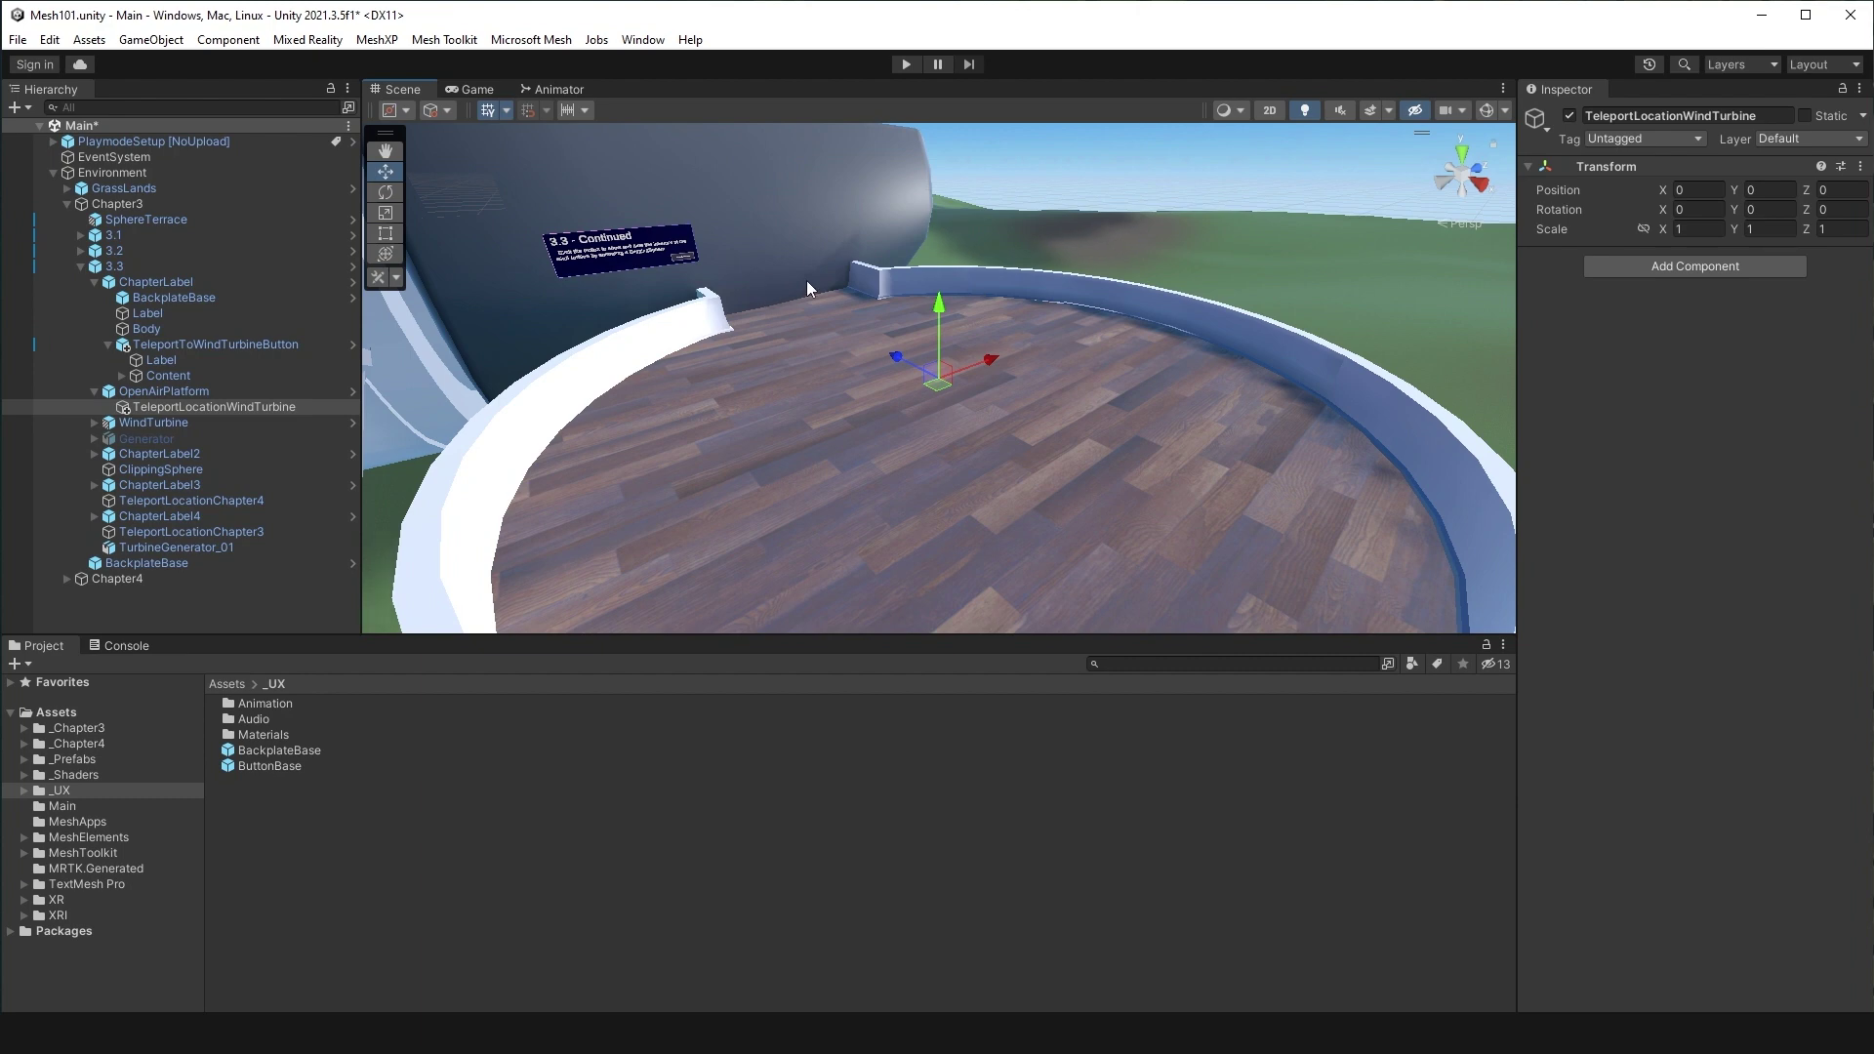
right_click_drag(826, 299, 738, 246)
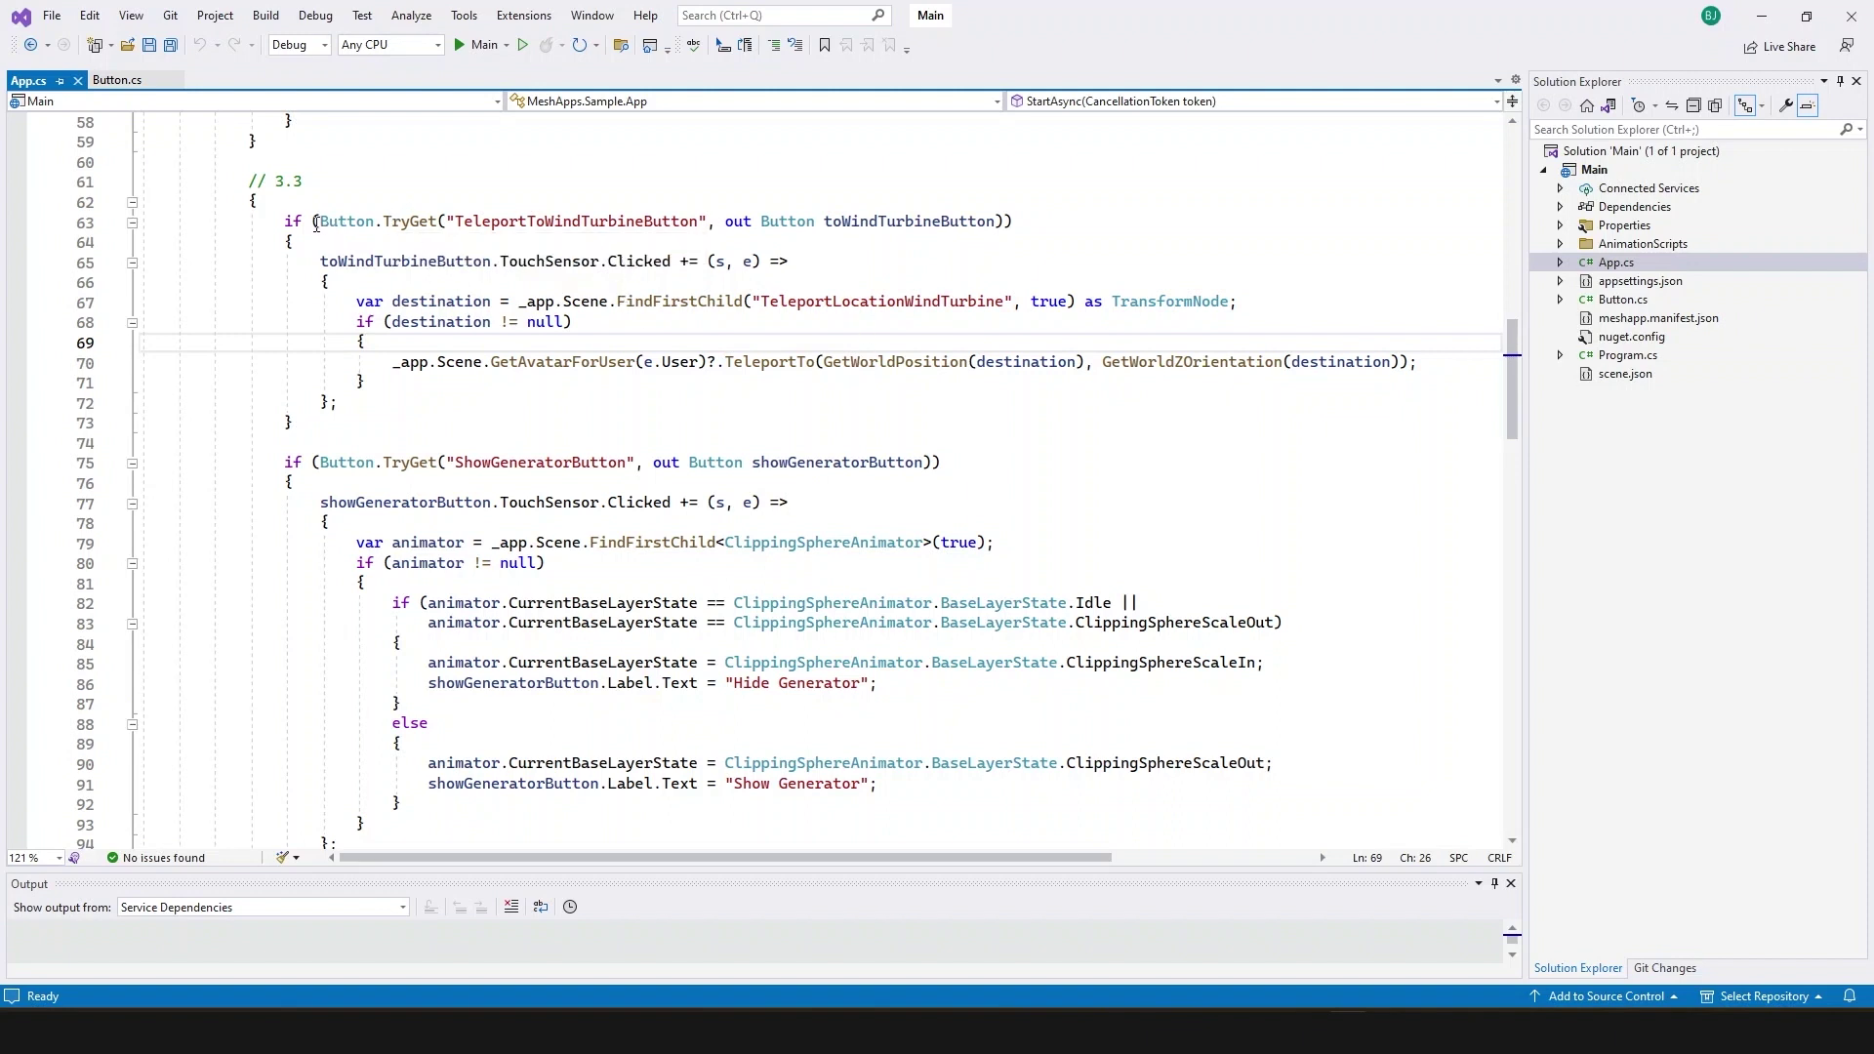
- Switch to Visual Studio and examine the 3.3 section of App.cs, covering the button lookup, Clicked handler, destination node and avatar teleport call
left_click_drag(320, 220, 718, 217)
left_click_drag(608, 262, 790, 262)
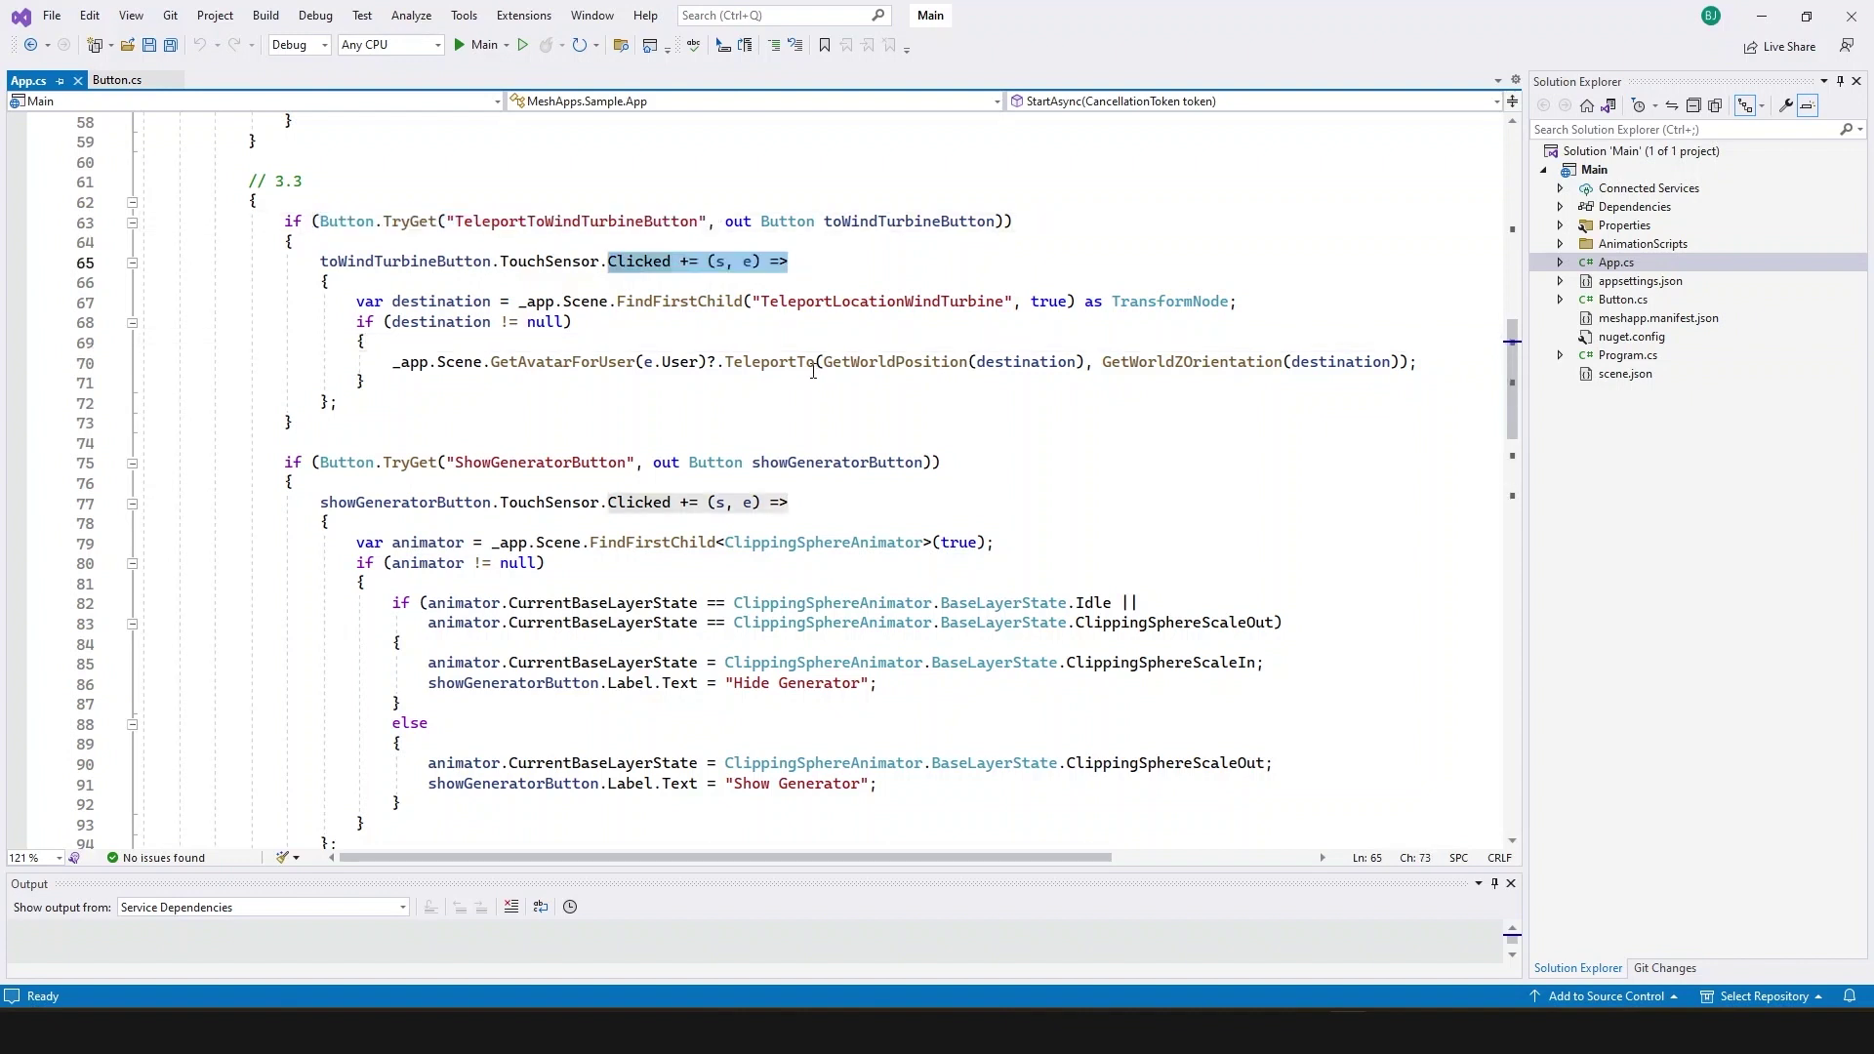
mouse_move(813, 371)
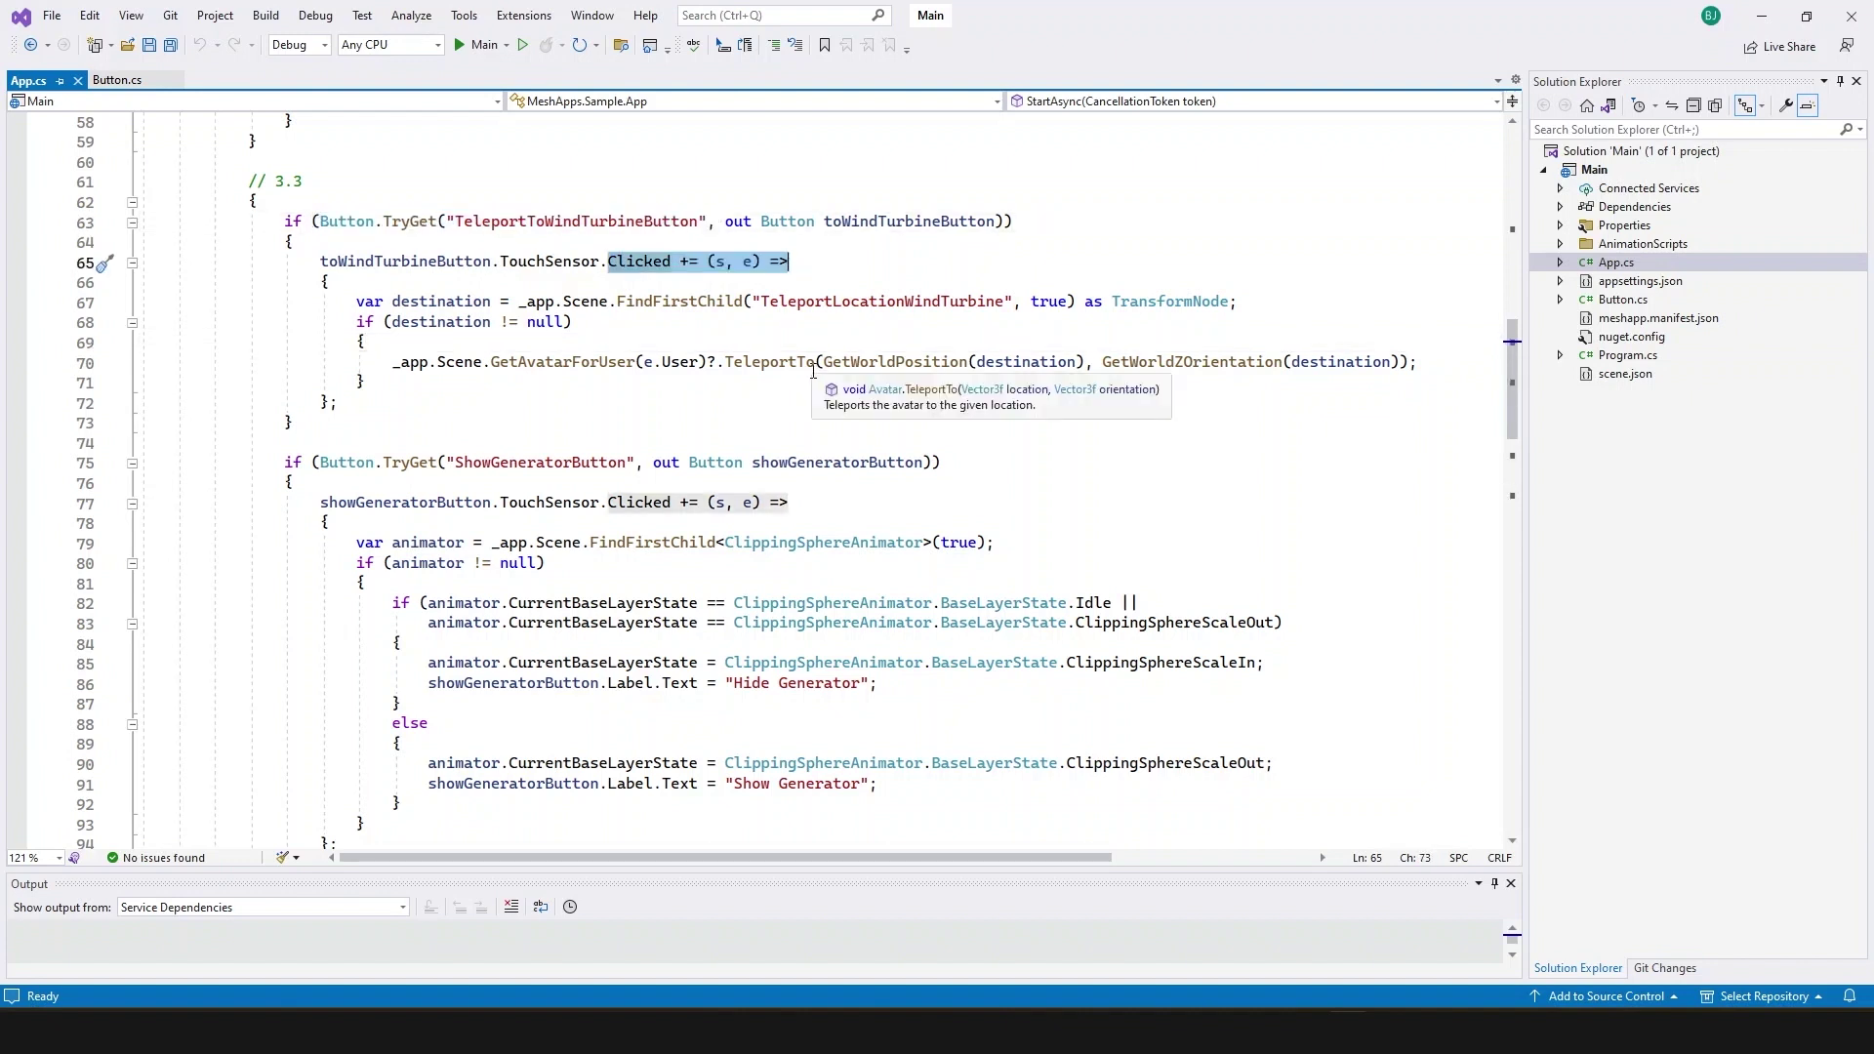
left_click(750, 301)
left_click_drag(750, 301, 1186, 302)
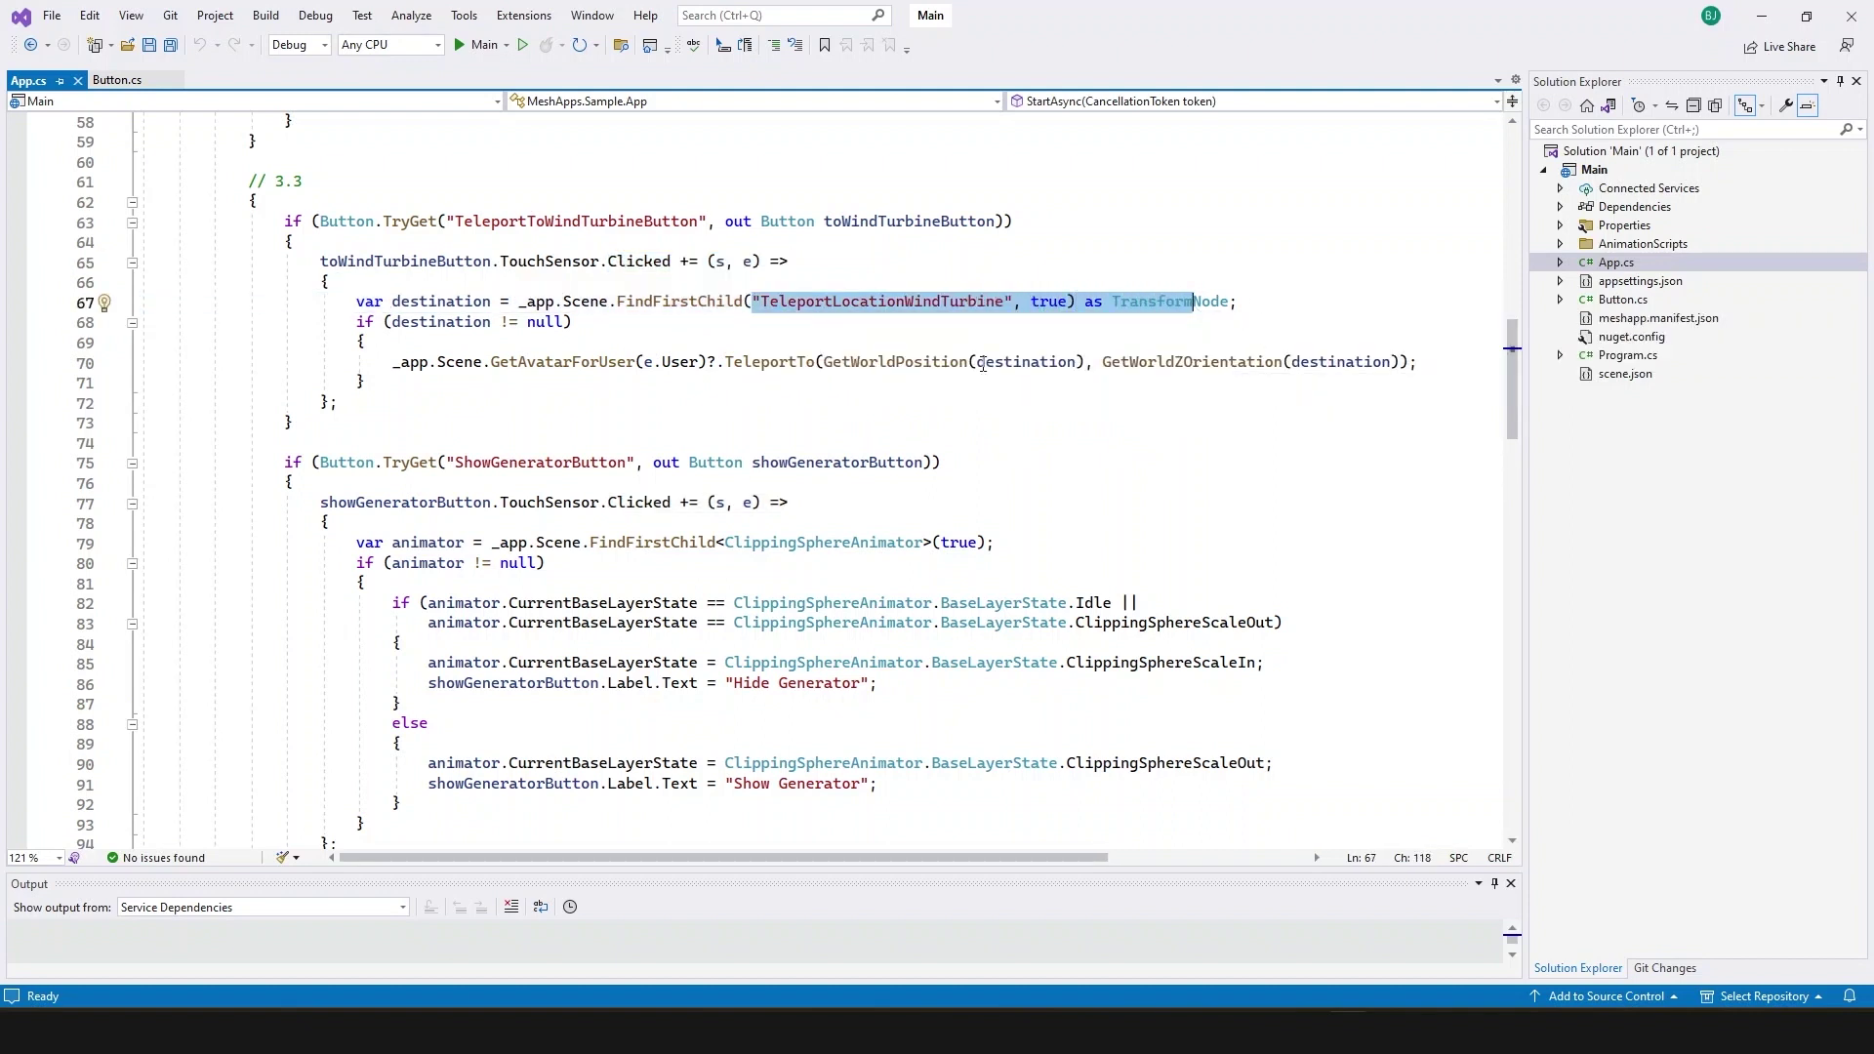
left_click_drag(491, 362, 640, 360)
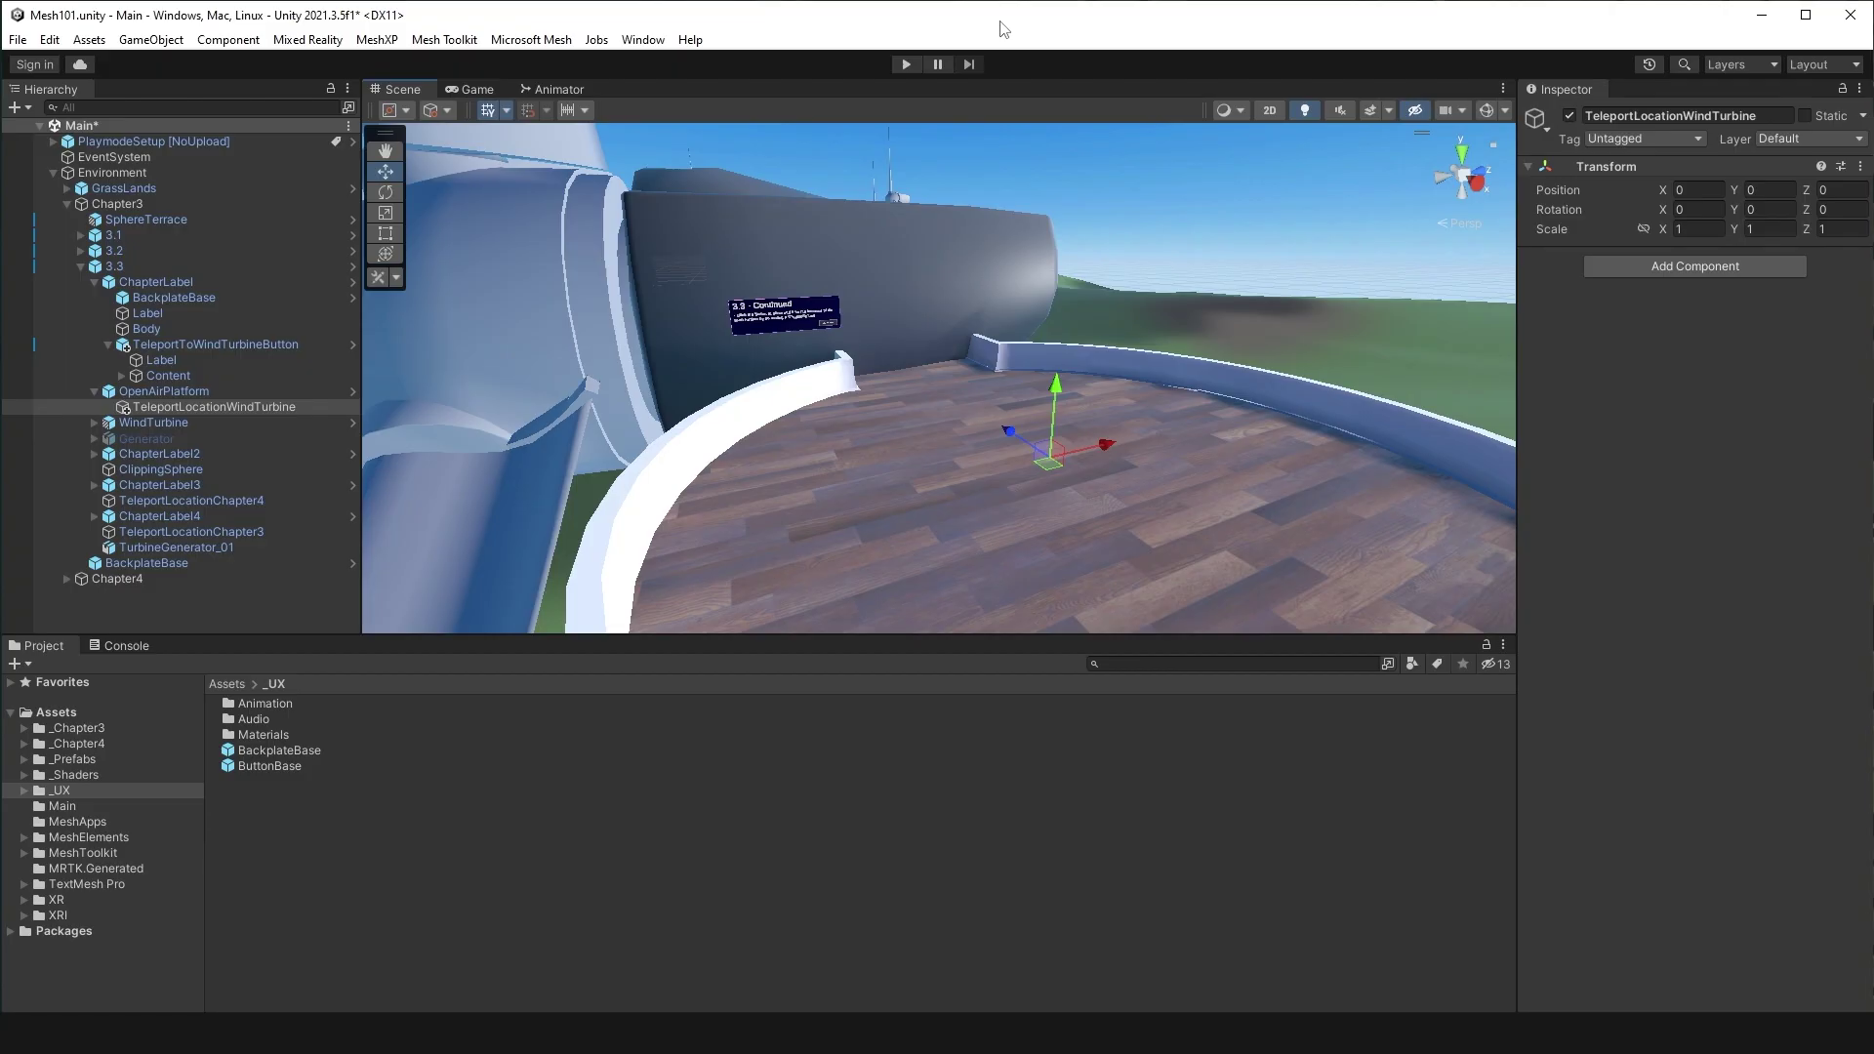
- Run the Unity scene in play mode, teleport to the wind turbine platform, and reveal the generator inside the turbine
left_click(904, 64)
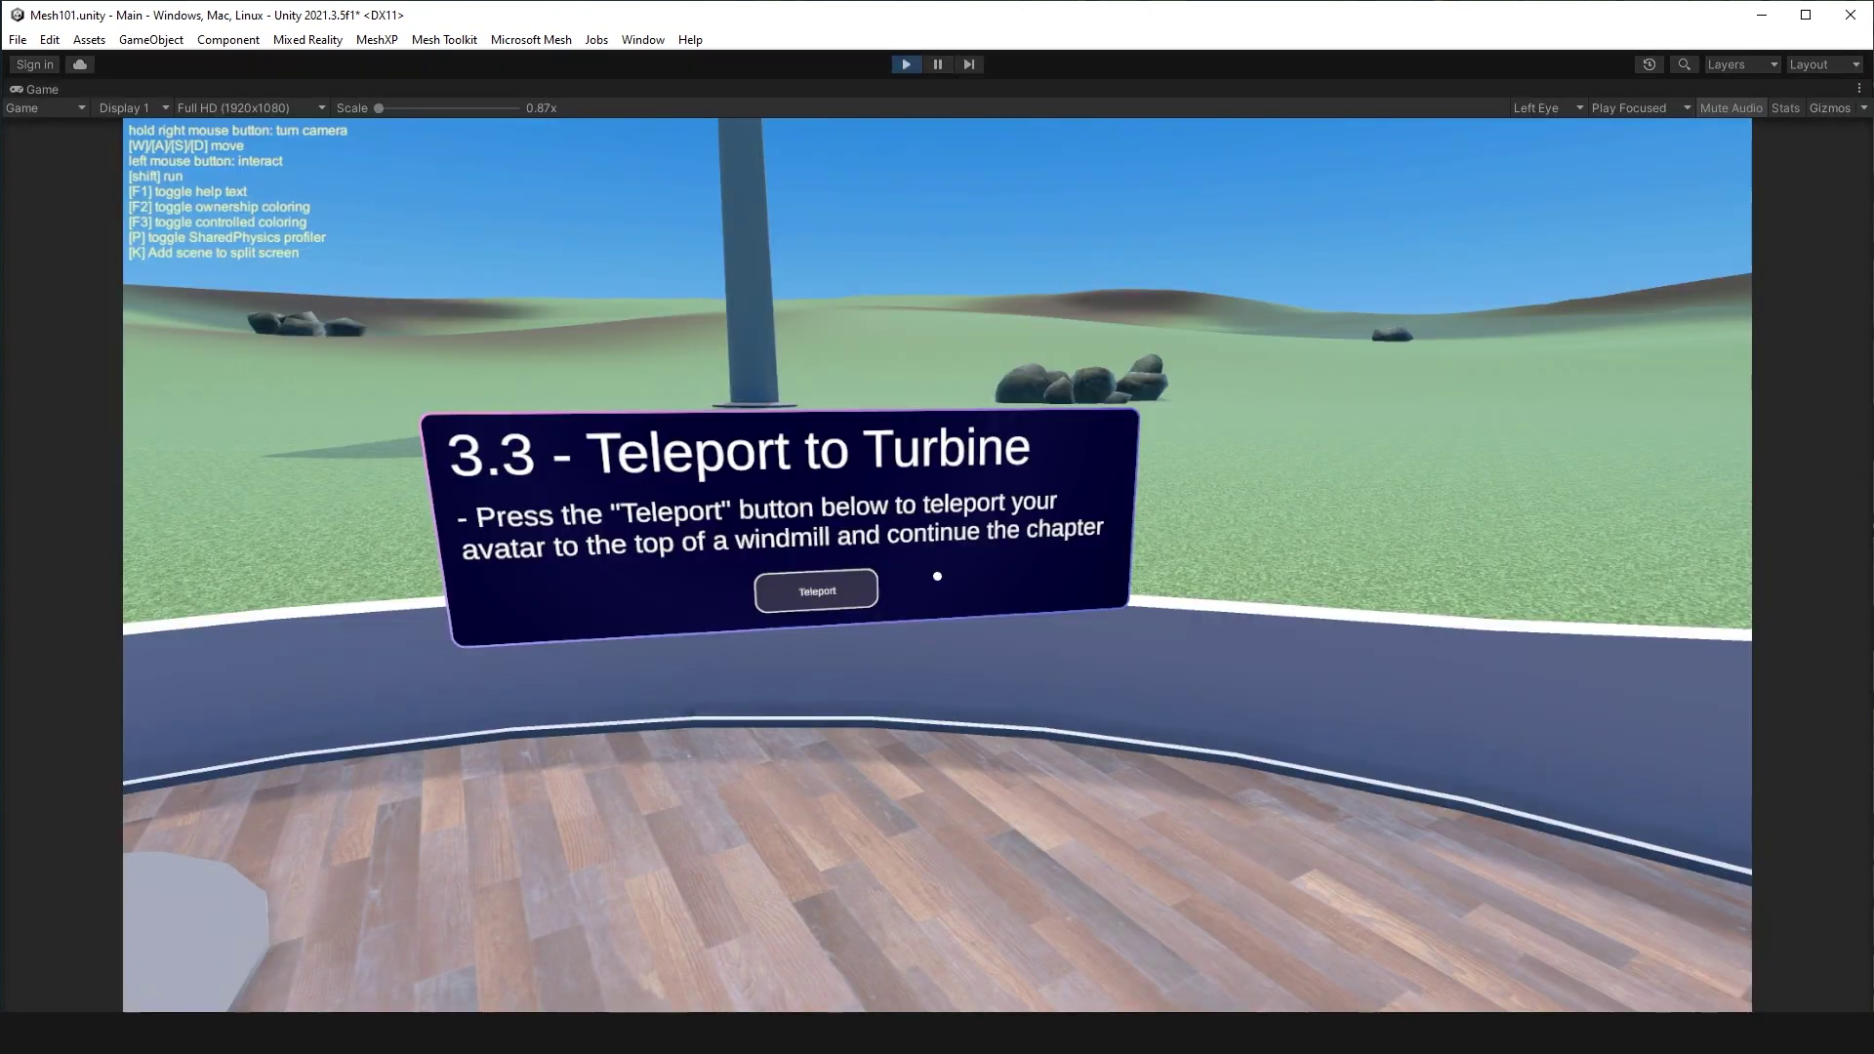
left_click(822, 590)
right_click_drag(822, 591, 937, 576)
left_click(906, 648)
key("w")
key("s")
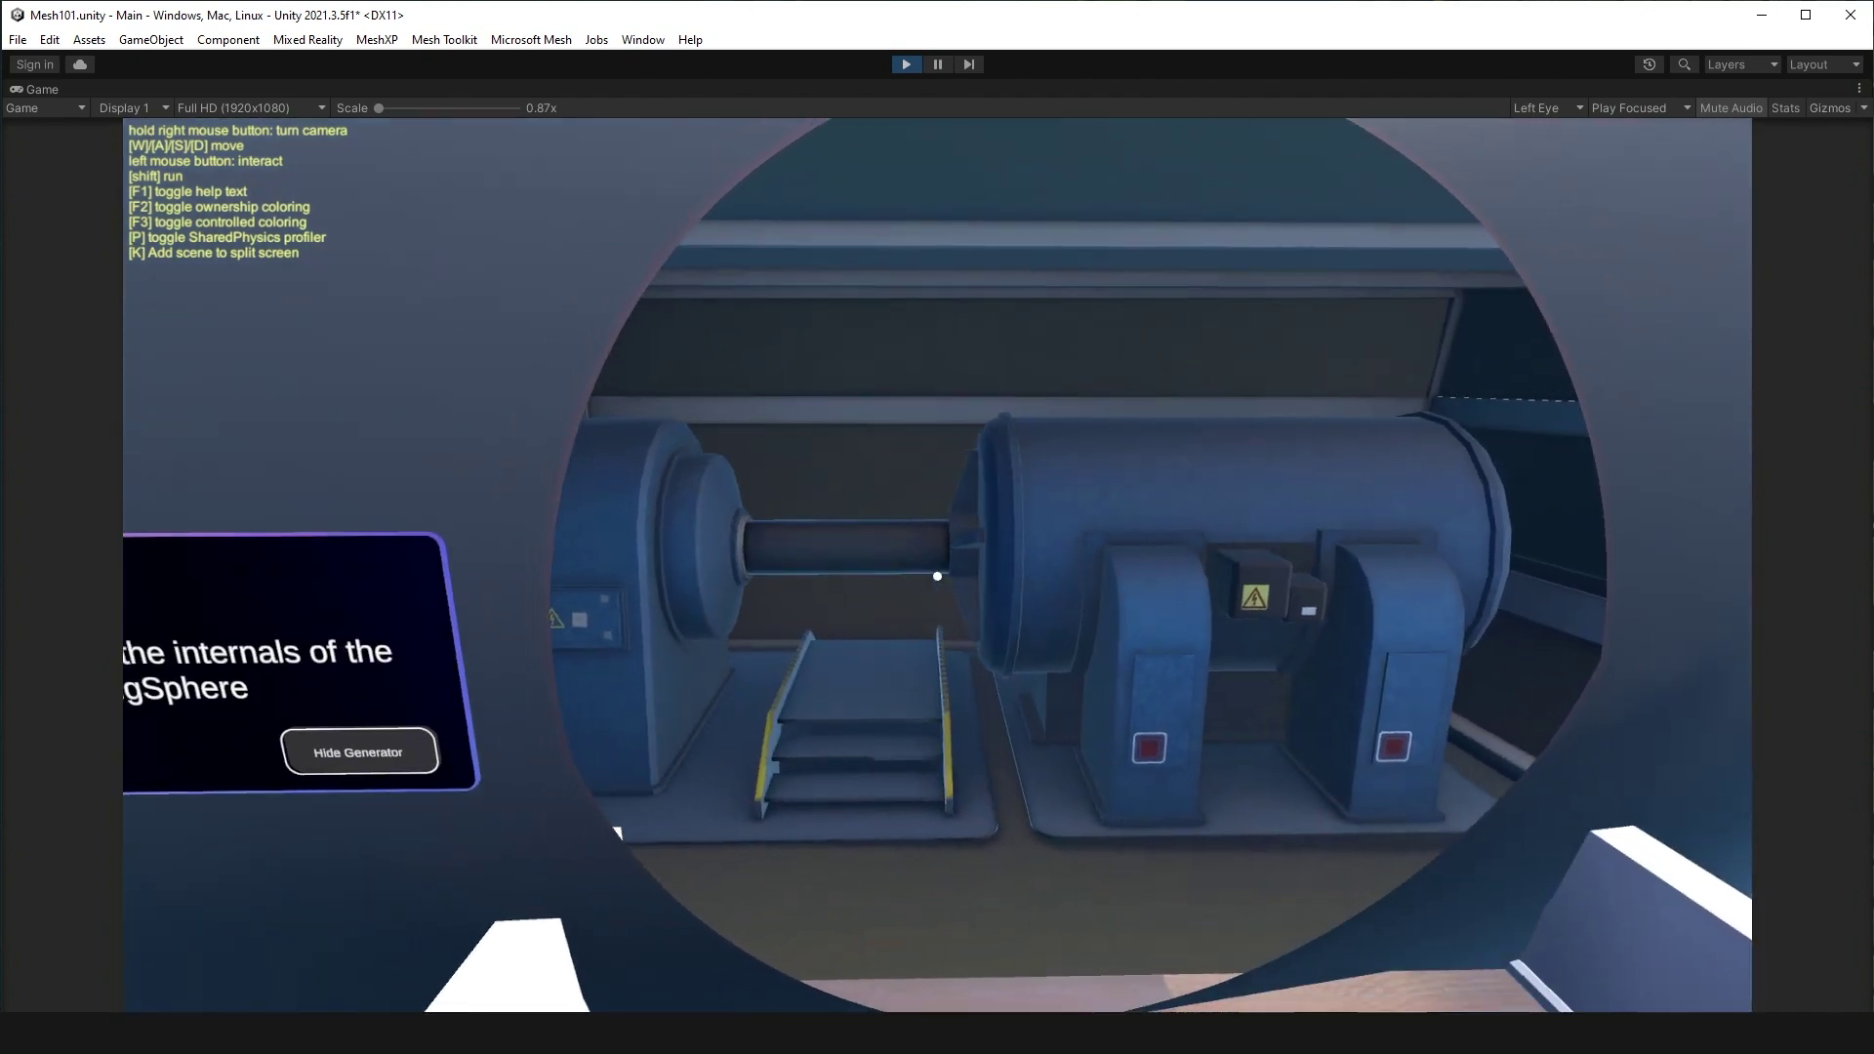
- Back away from the generator, toggle it off and on again from the 3.3 - Continued panel, and walk onward
key("s")
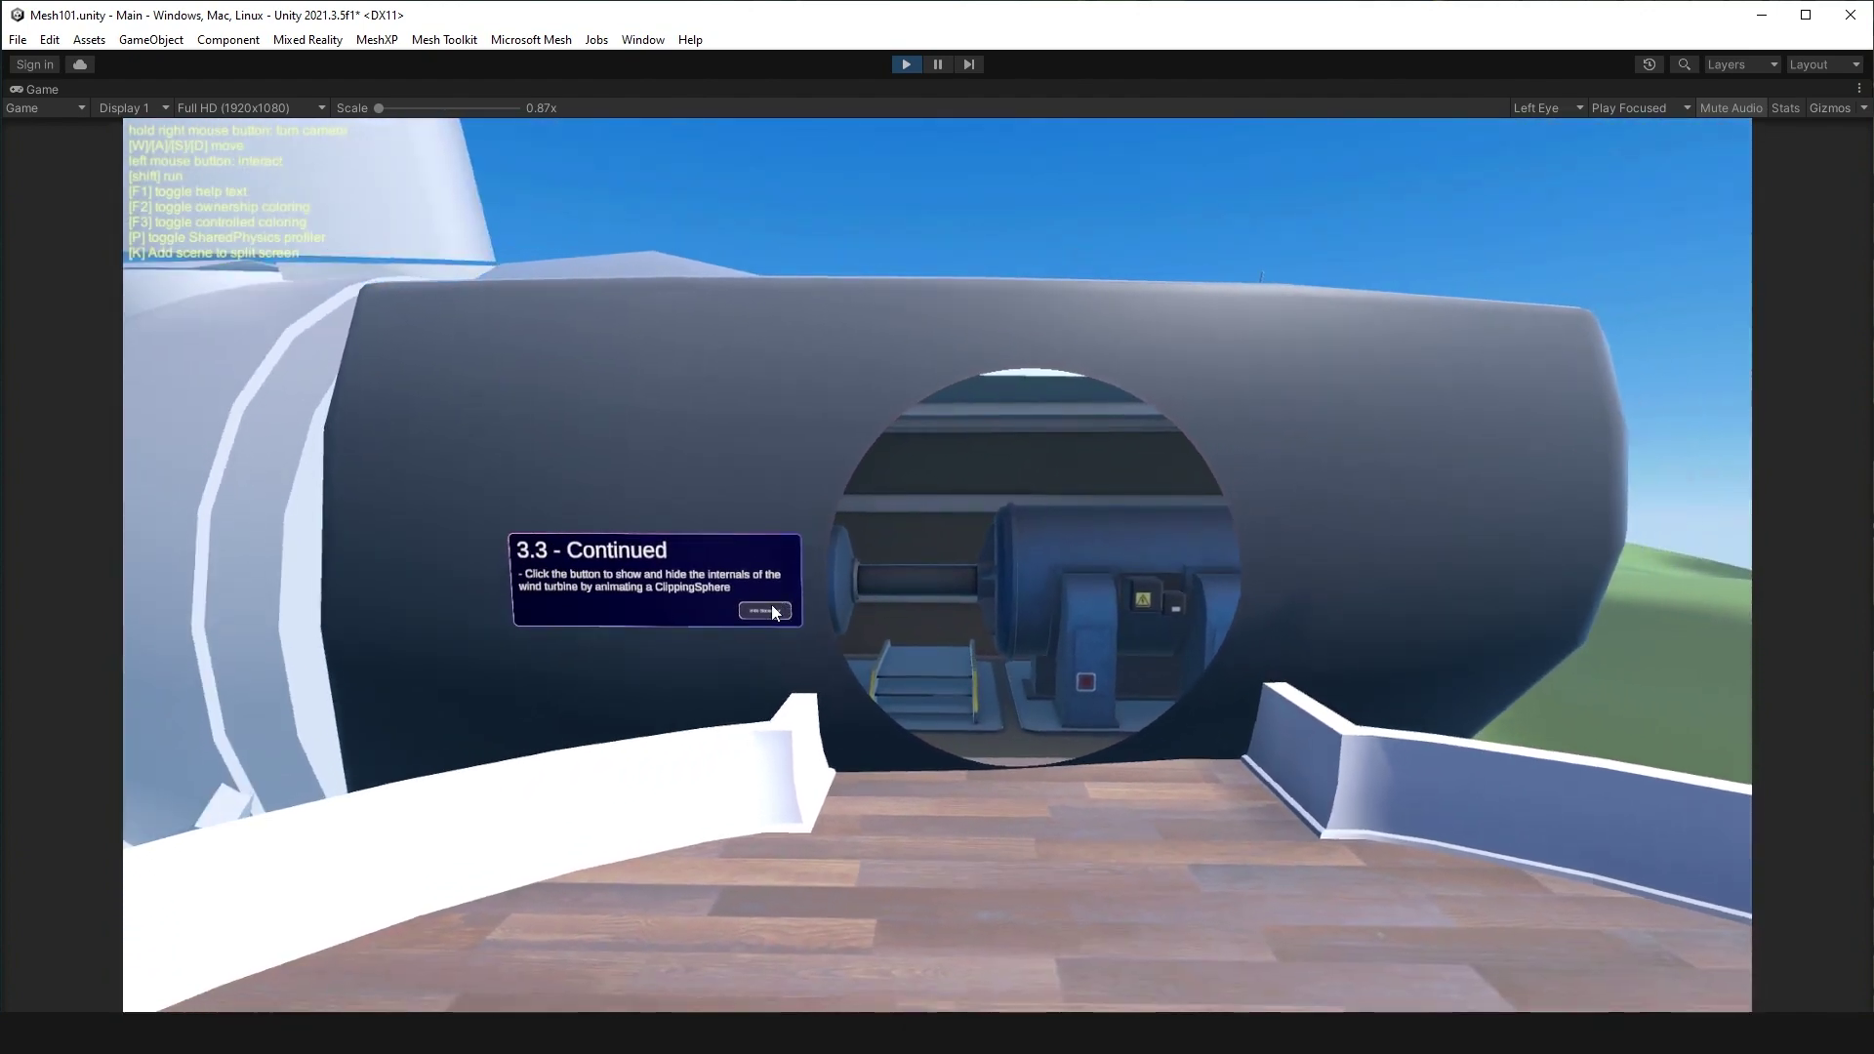
left_click(774, 611)
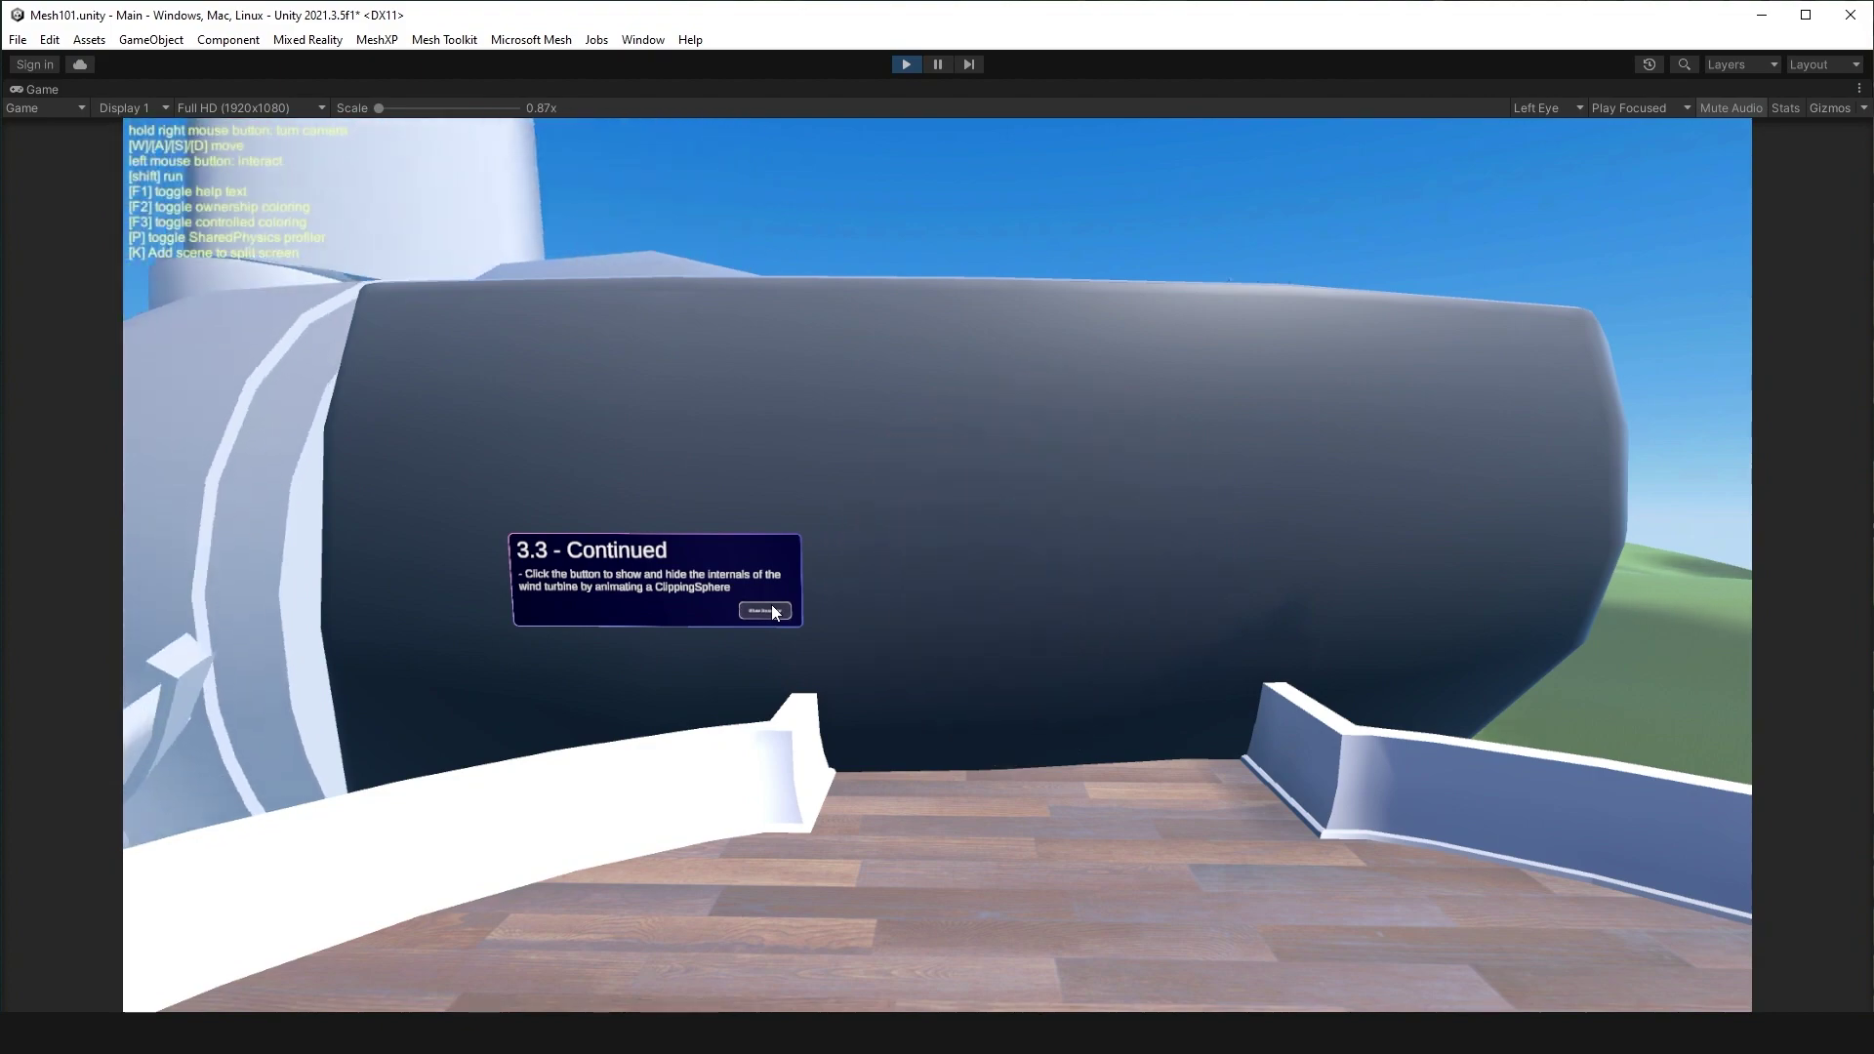
left_click(774, 611)
right_click_drag(1284, 580, 940, 583)
key("w")
key("w")
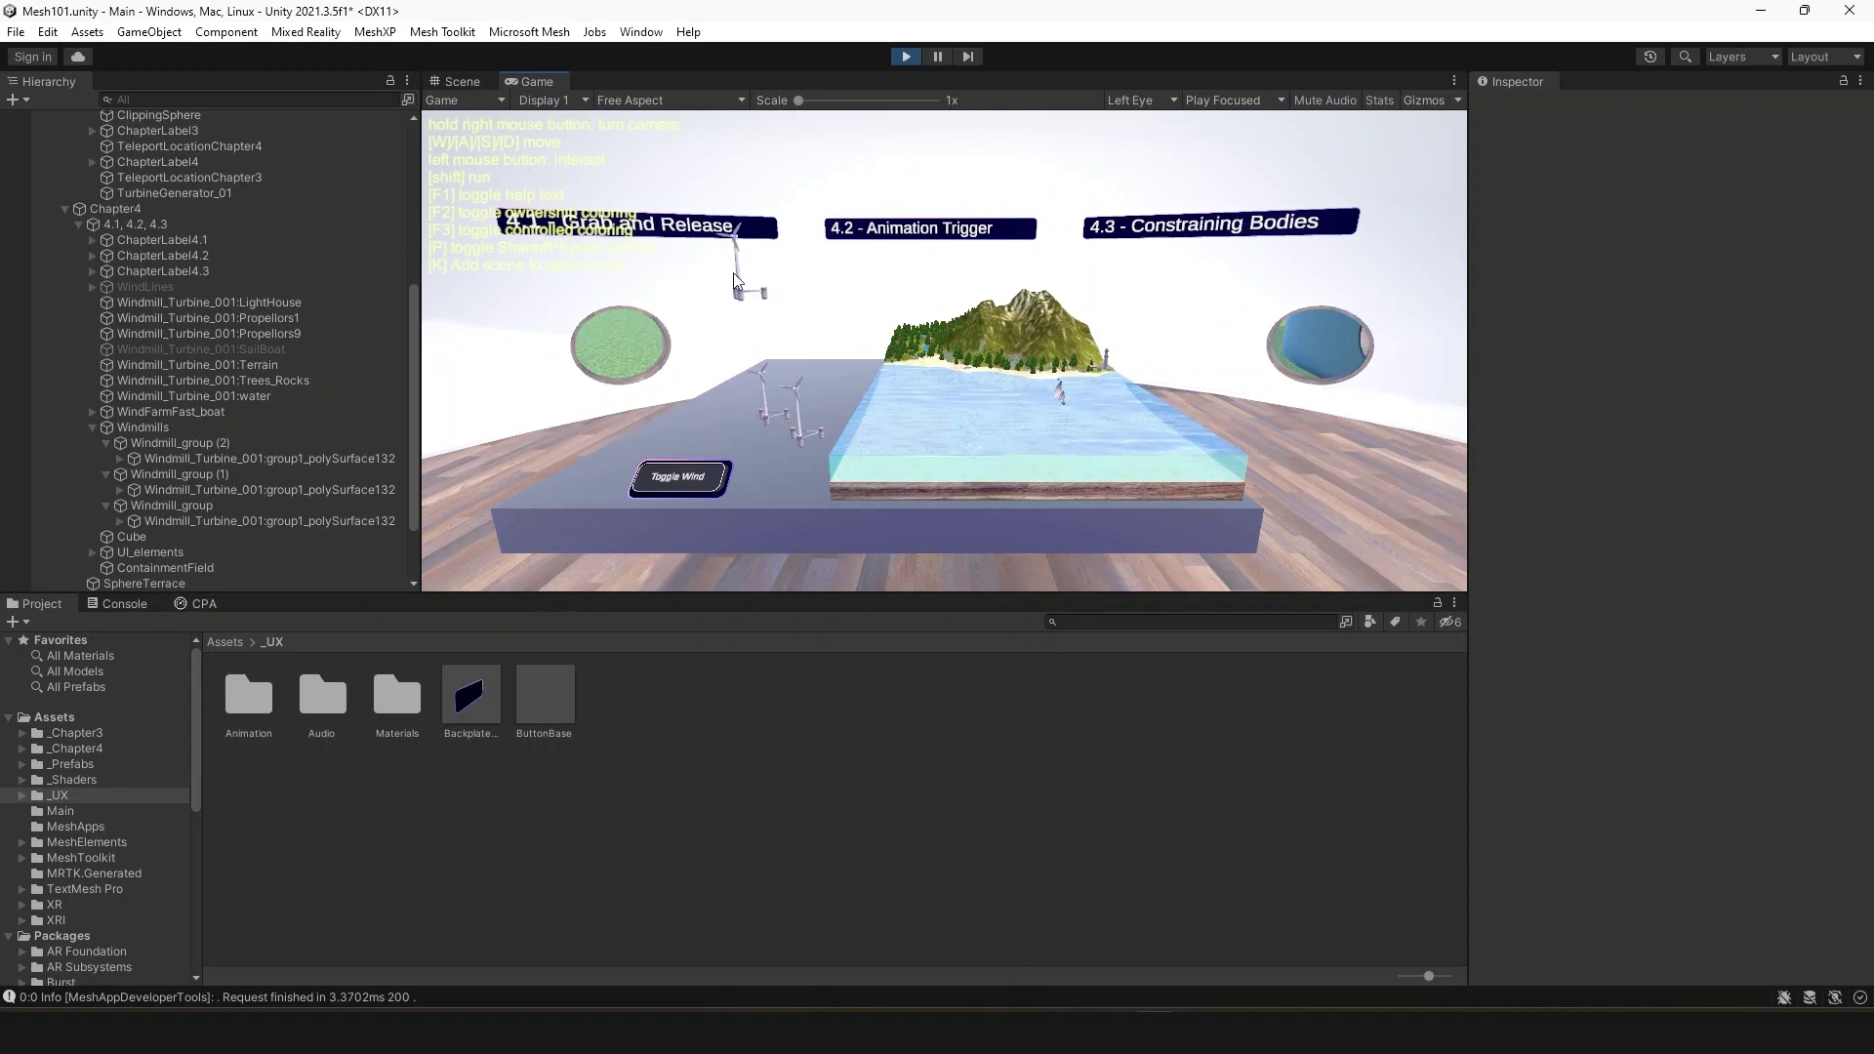
- Test the Chapter 4 table in play mode by setting down the held windmill, toggling the wind, and trying a further grab
left_click_drag(699, 358, 697, 392)
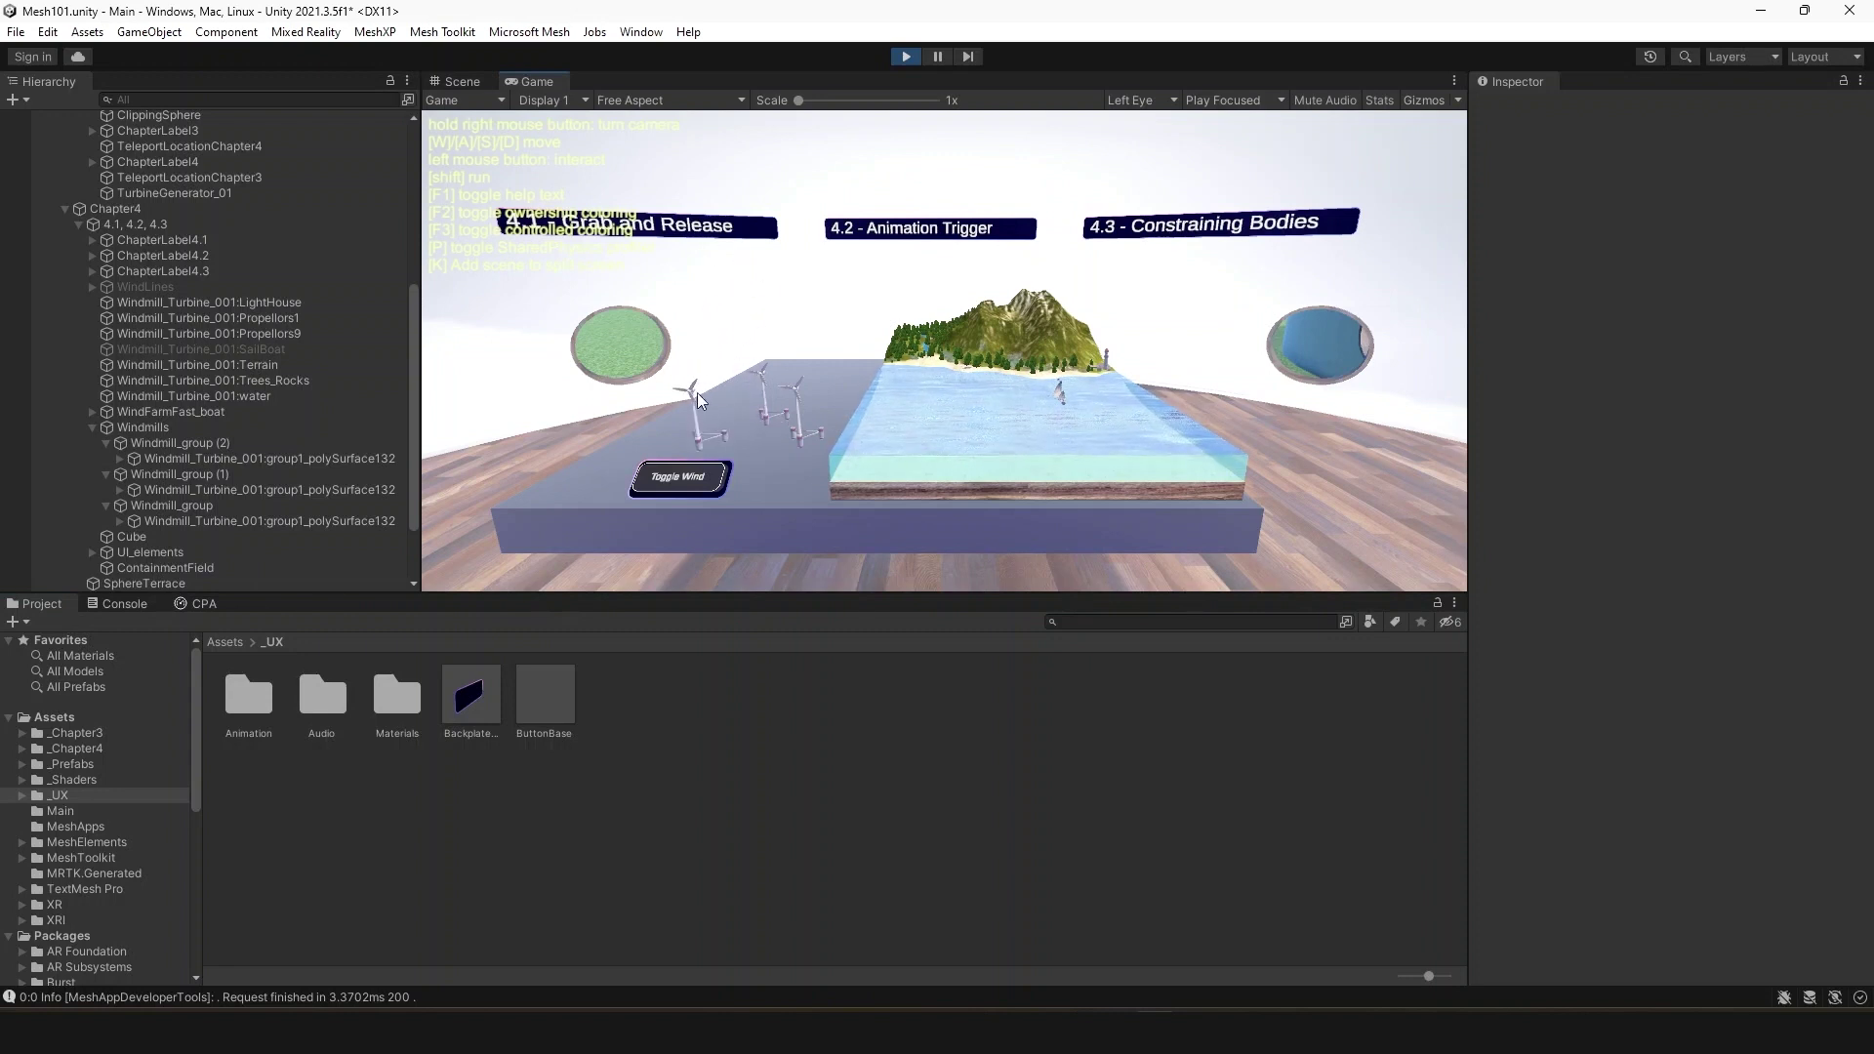
left_click(697, 482)
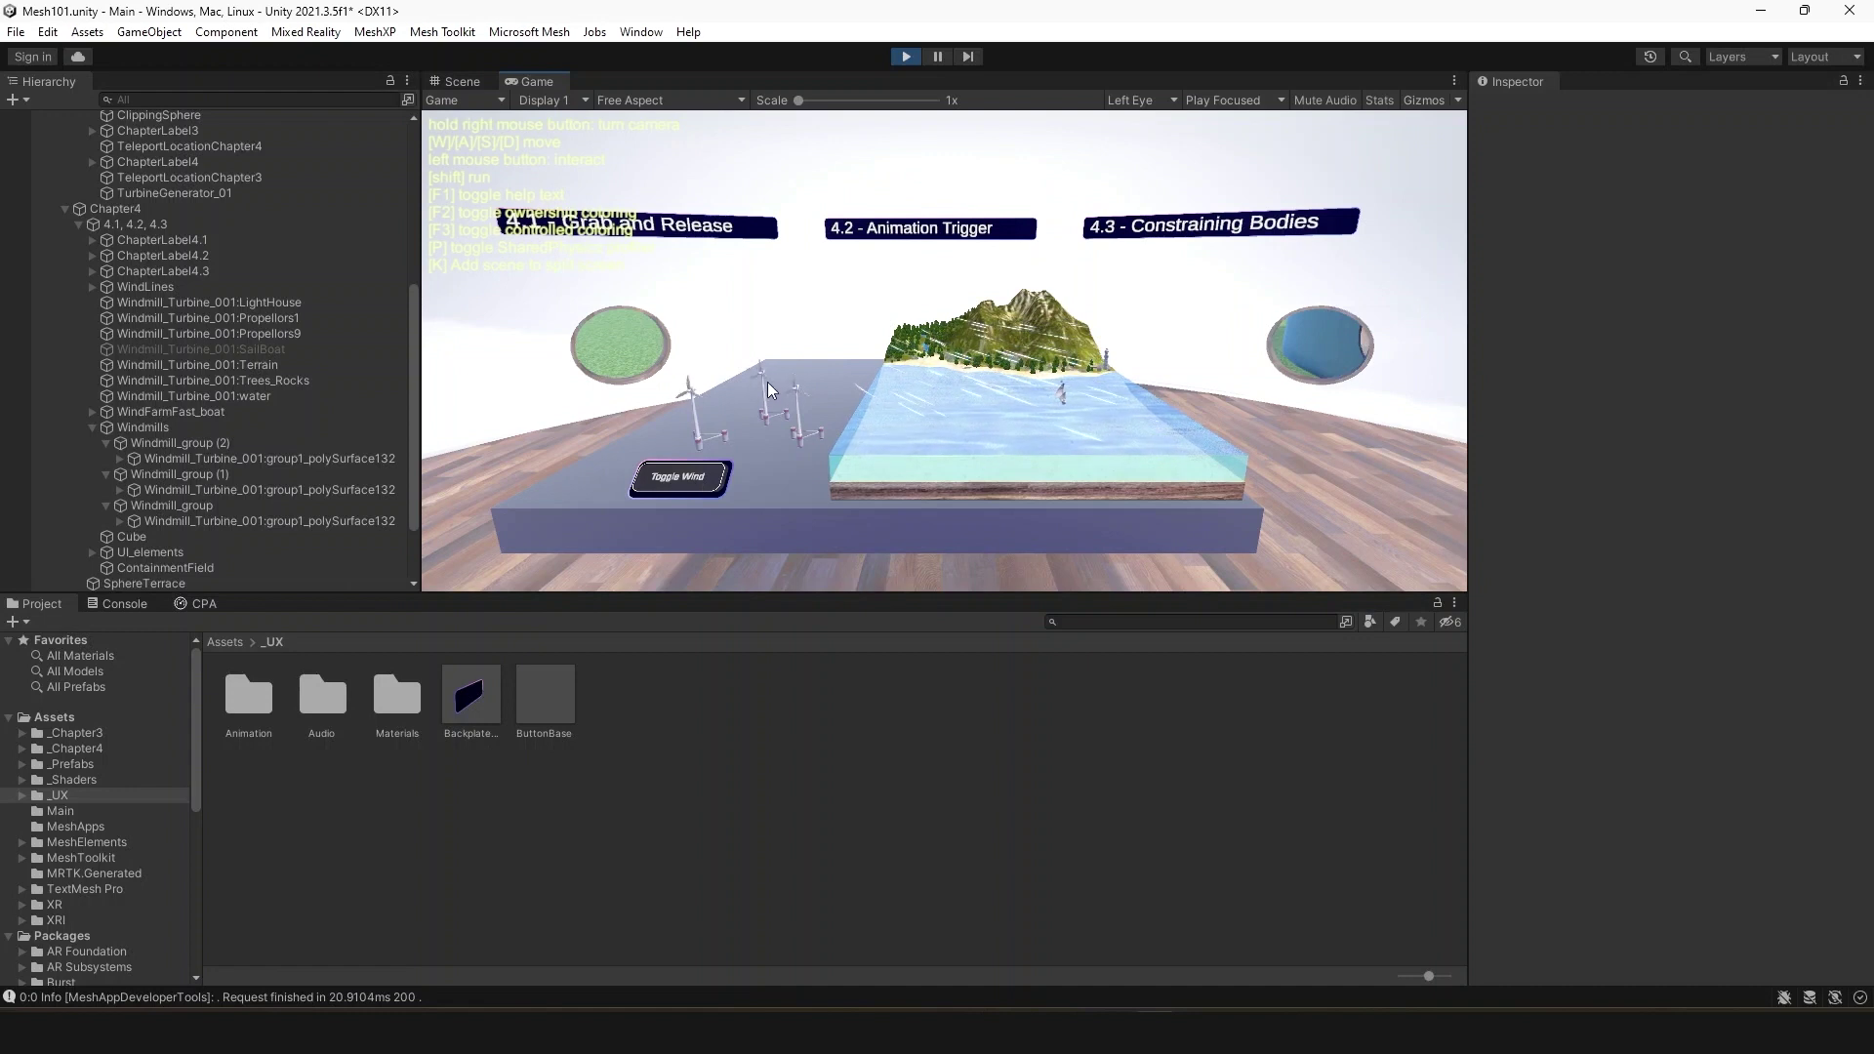
left_click_drag(675, 317, 449, 334)
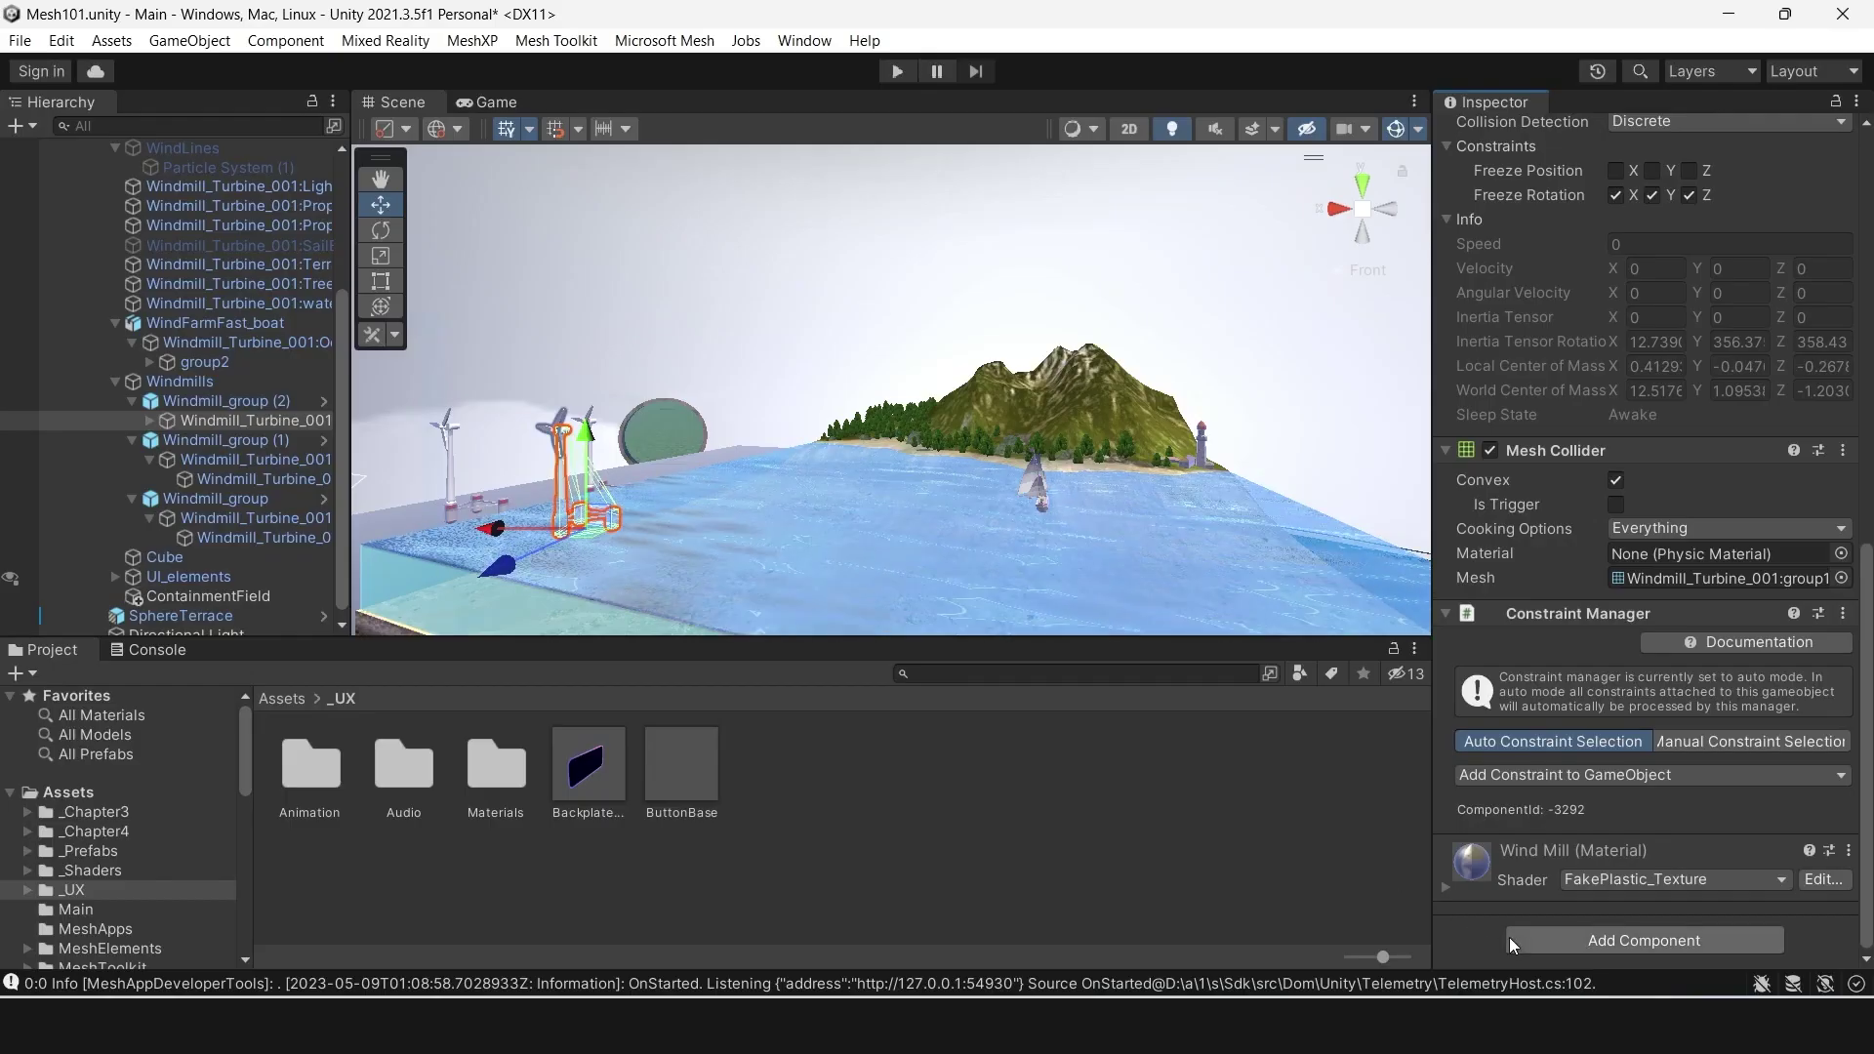
- Add a Mesh Interactable Object component to the selected turbine mesh under Windmill_group (2)
left_click(1538, 939)
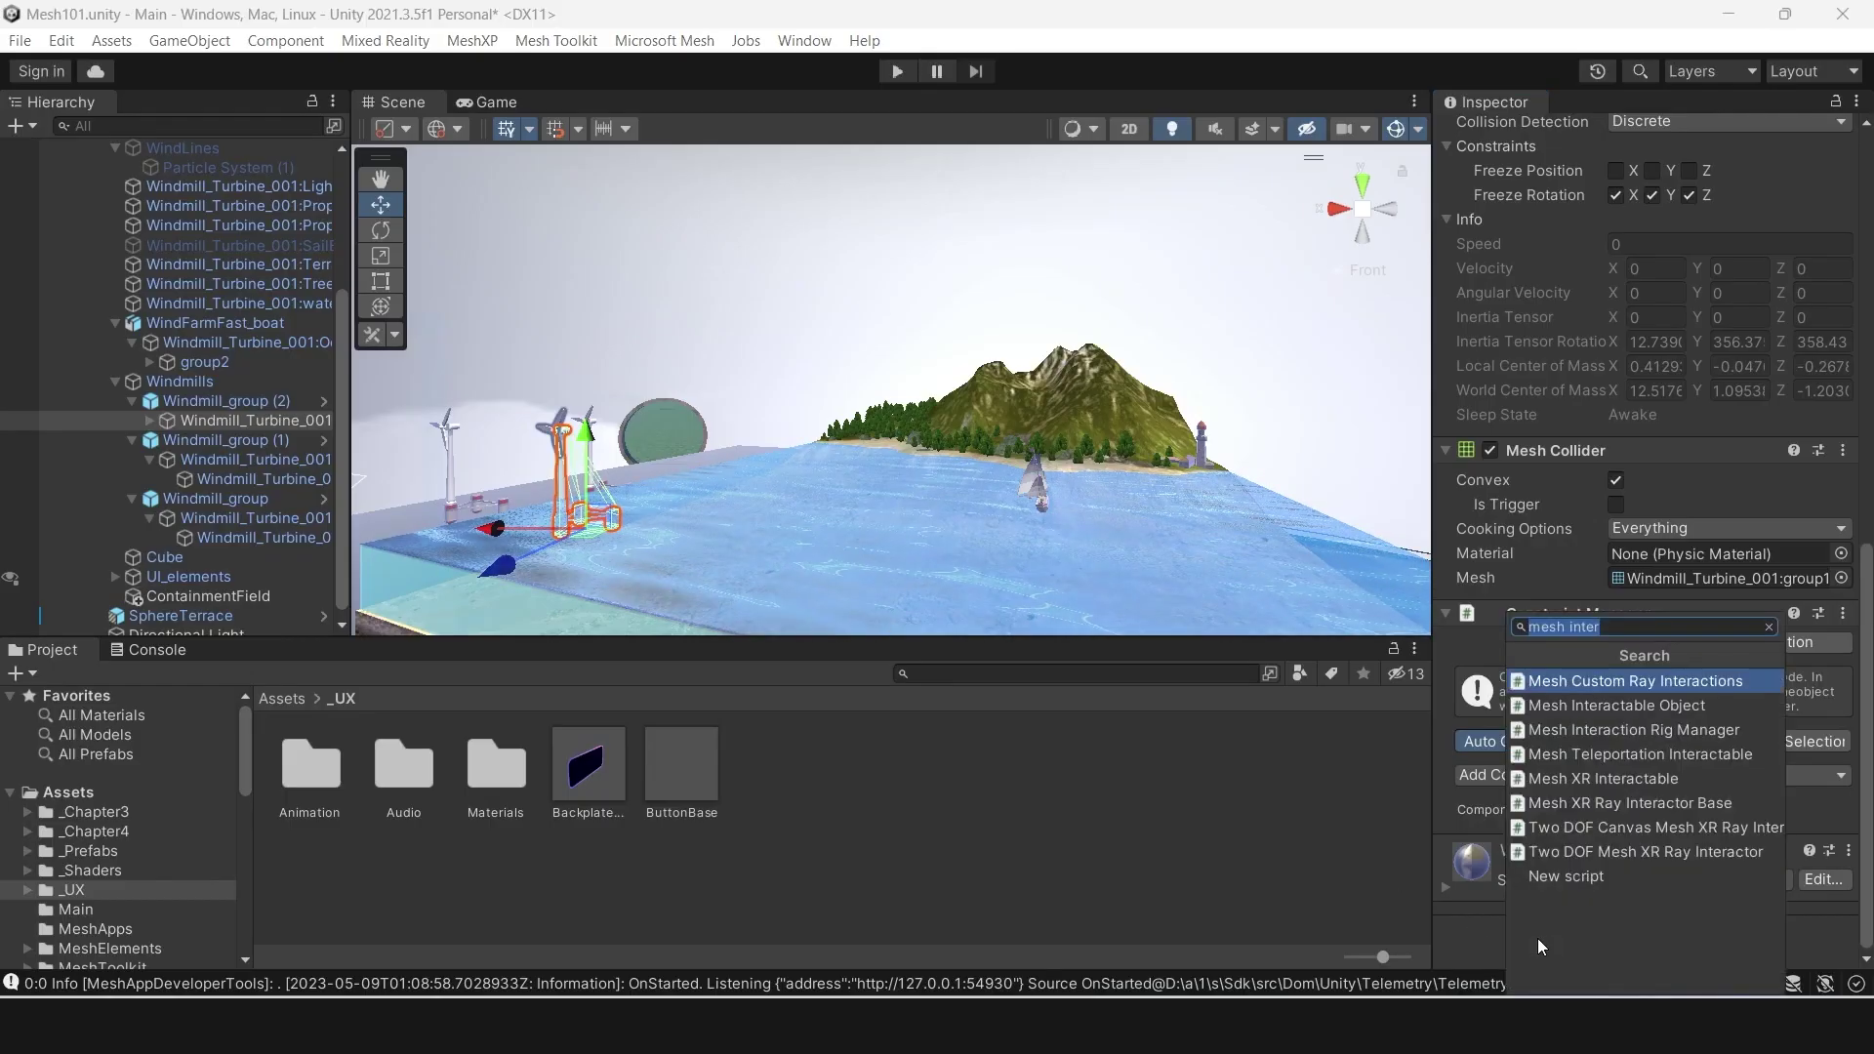
left_click(1593, 707)
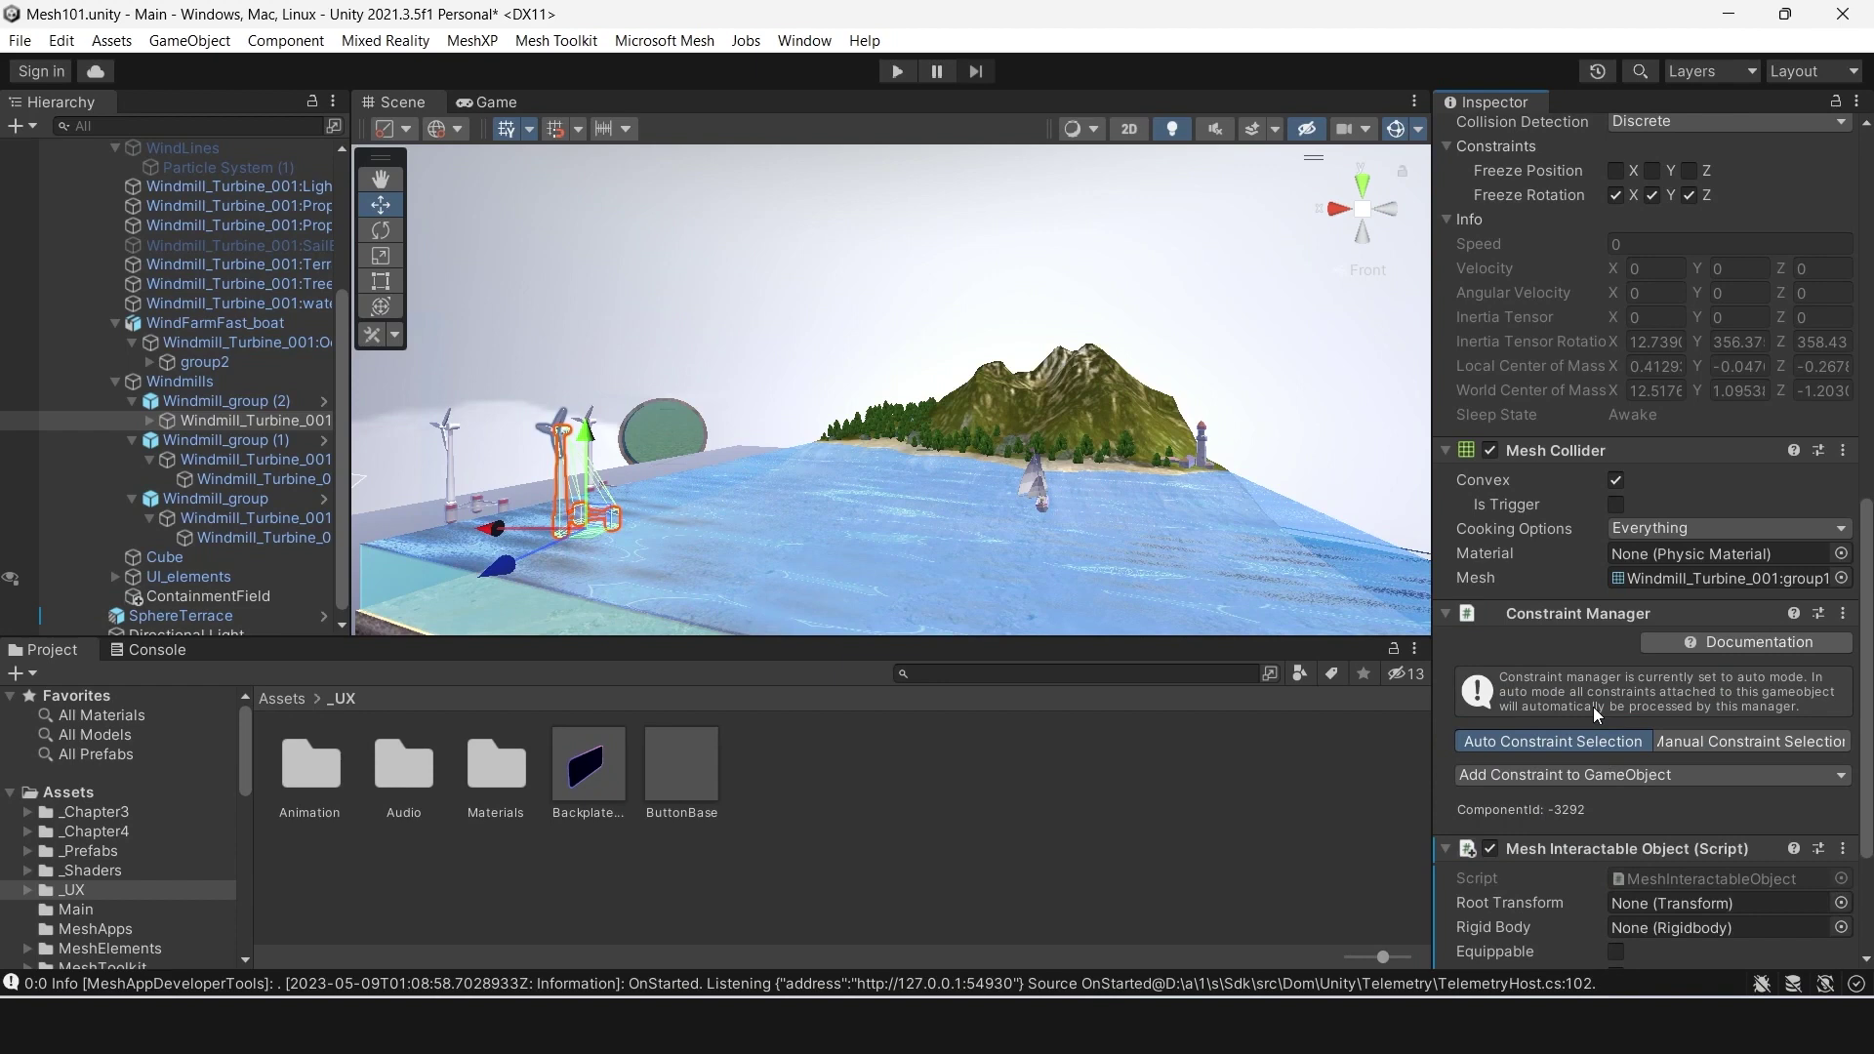
- Enable the Manipulable option in the Mesh Interactable Object component of the selected windmill turbine mesh
scroll(1549, 912, "down", 1)
scroll(1549, 912, "down", 2)
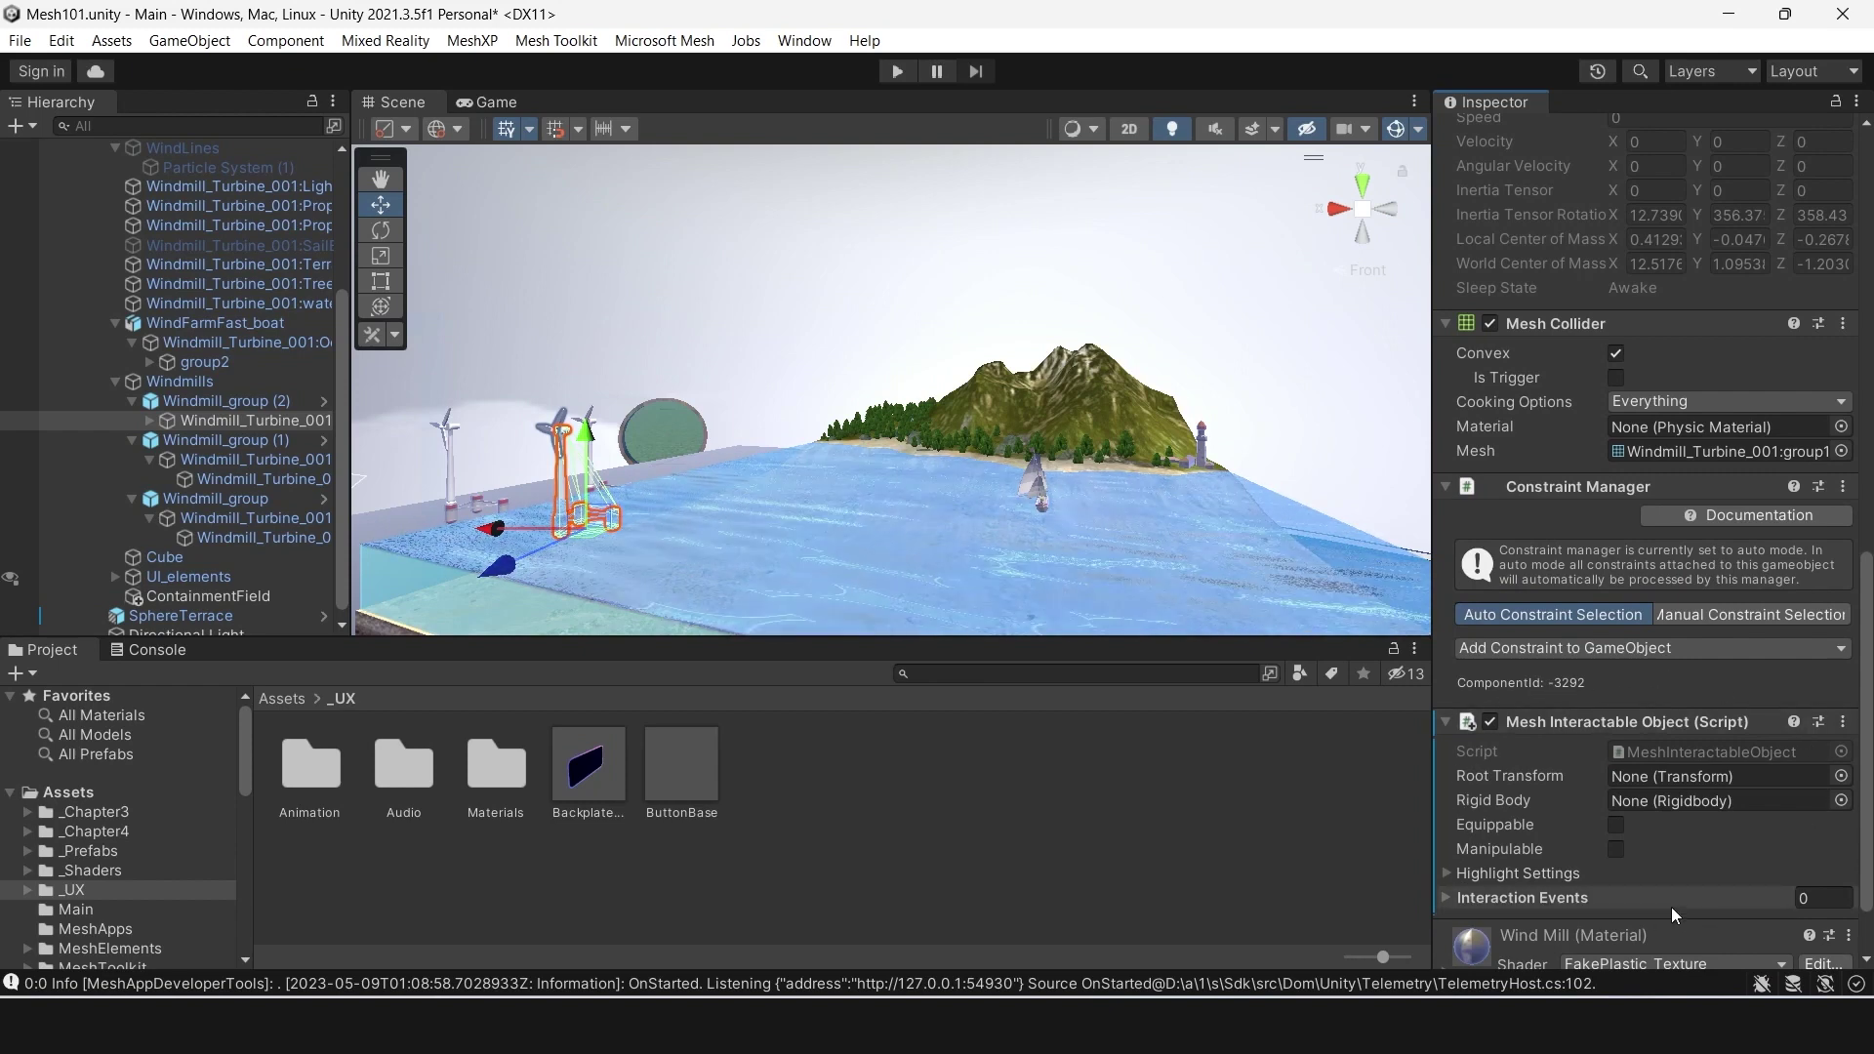
left_click(1615, 850)
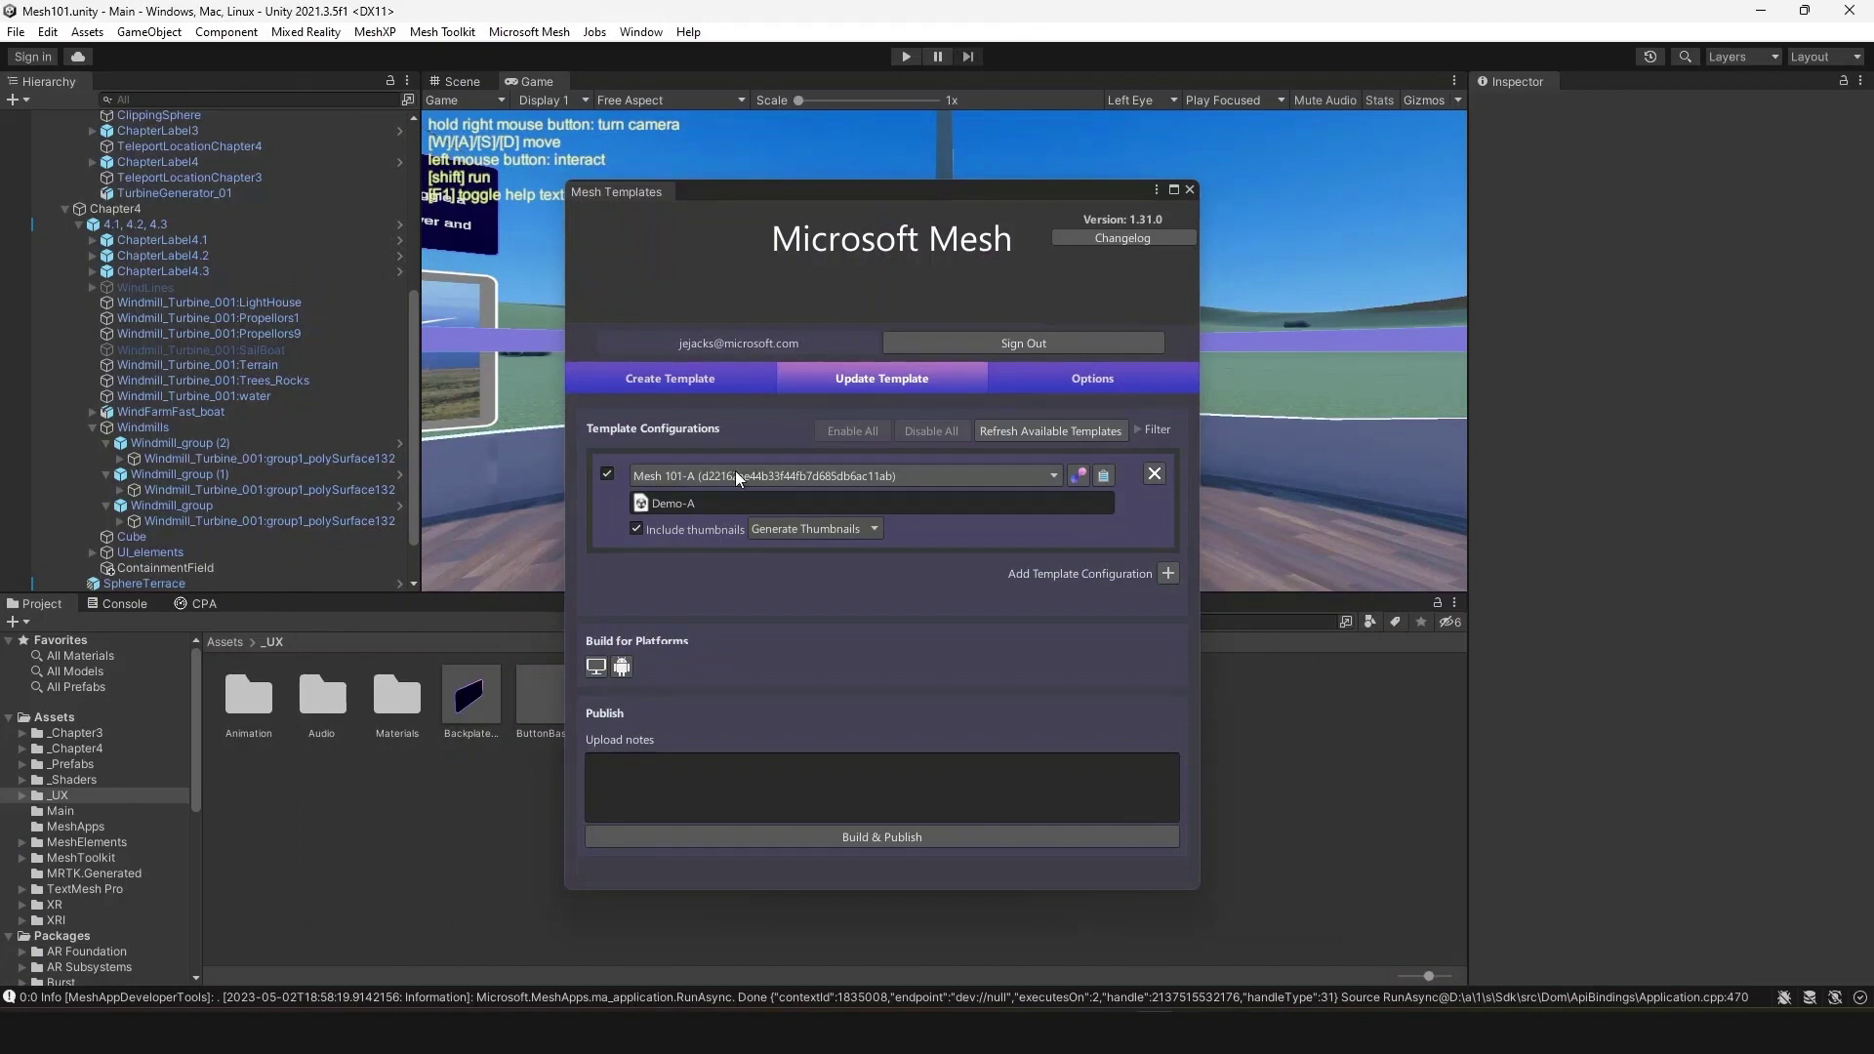
- Build and publish the Mesh 101-A template update with the Demo-A scene configuration and generated thumbnails
left_click(878, 836)
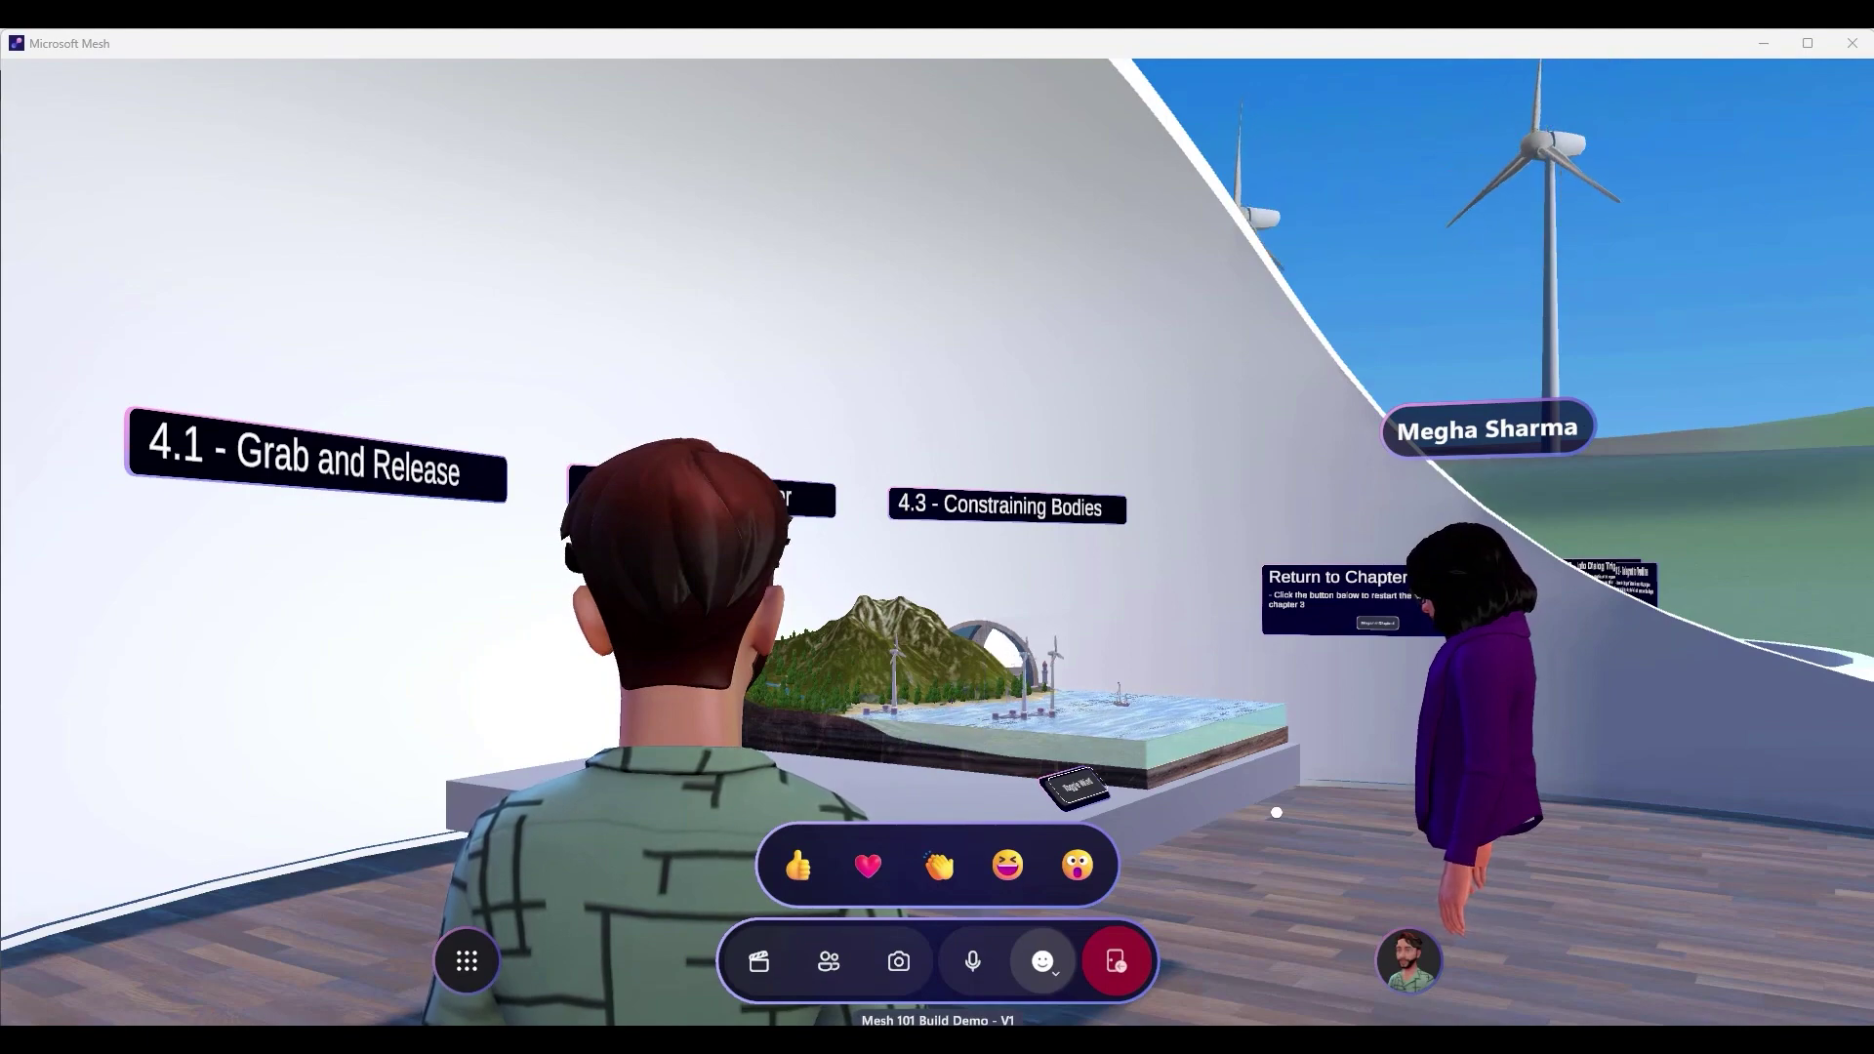
- In the Microsoft Mesh app, walk up to the Chapter 4 table, toggle the wind, and move towards the other avatar
right_click_drag(1277, 812, 938, 550)
key("d")
key("w")
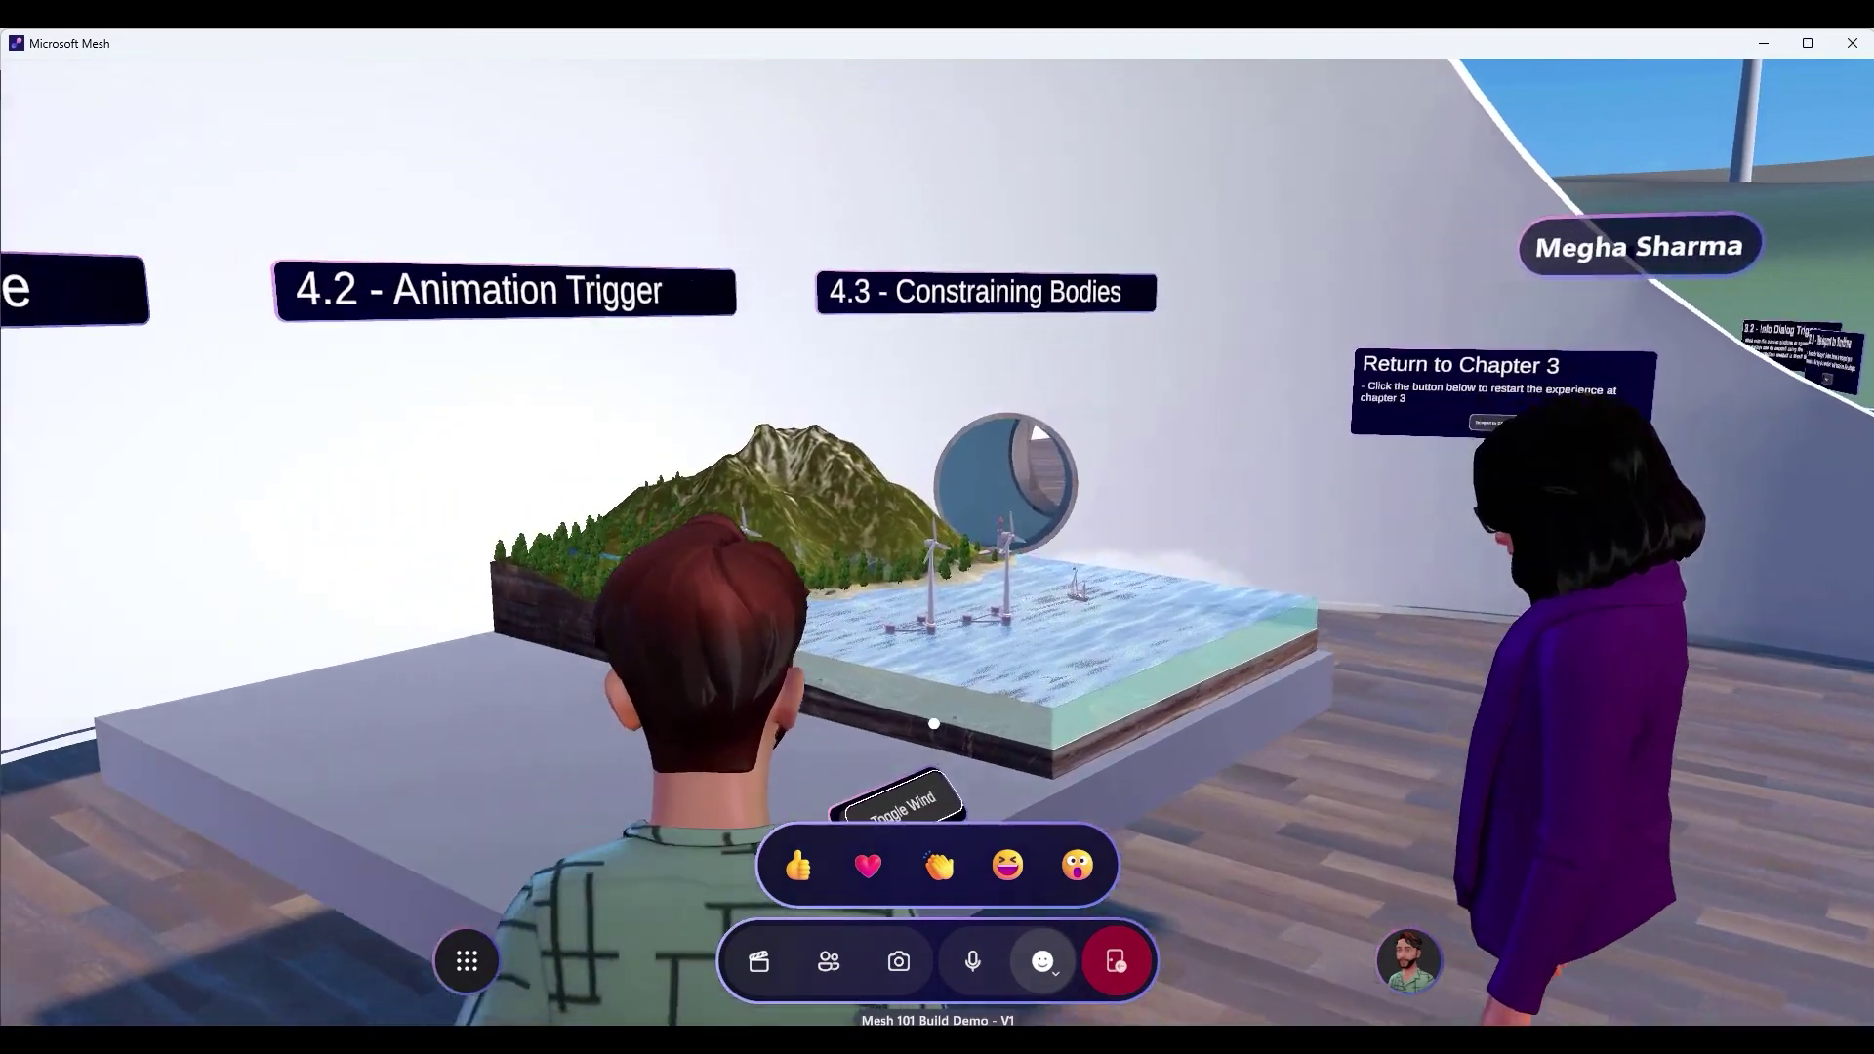
right_click_drag(926, 800, 966, 707)
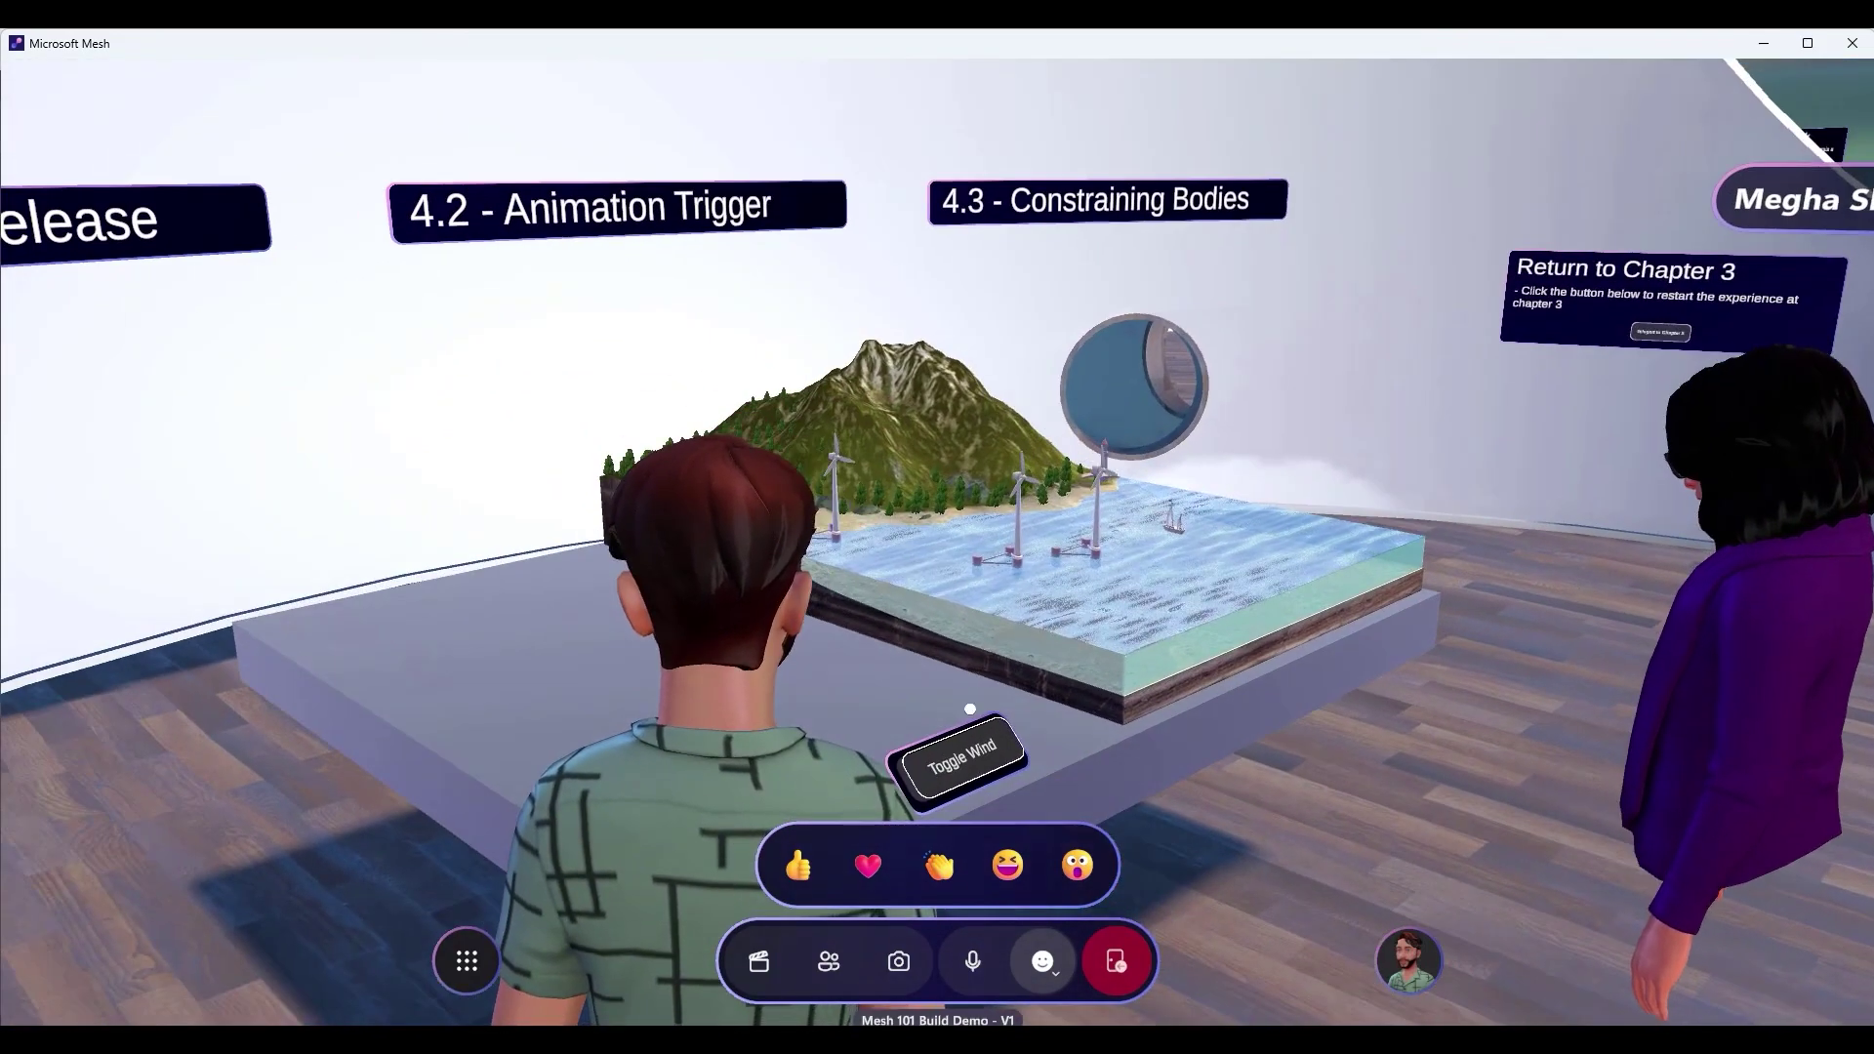
left_click(953, 768)
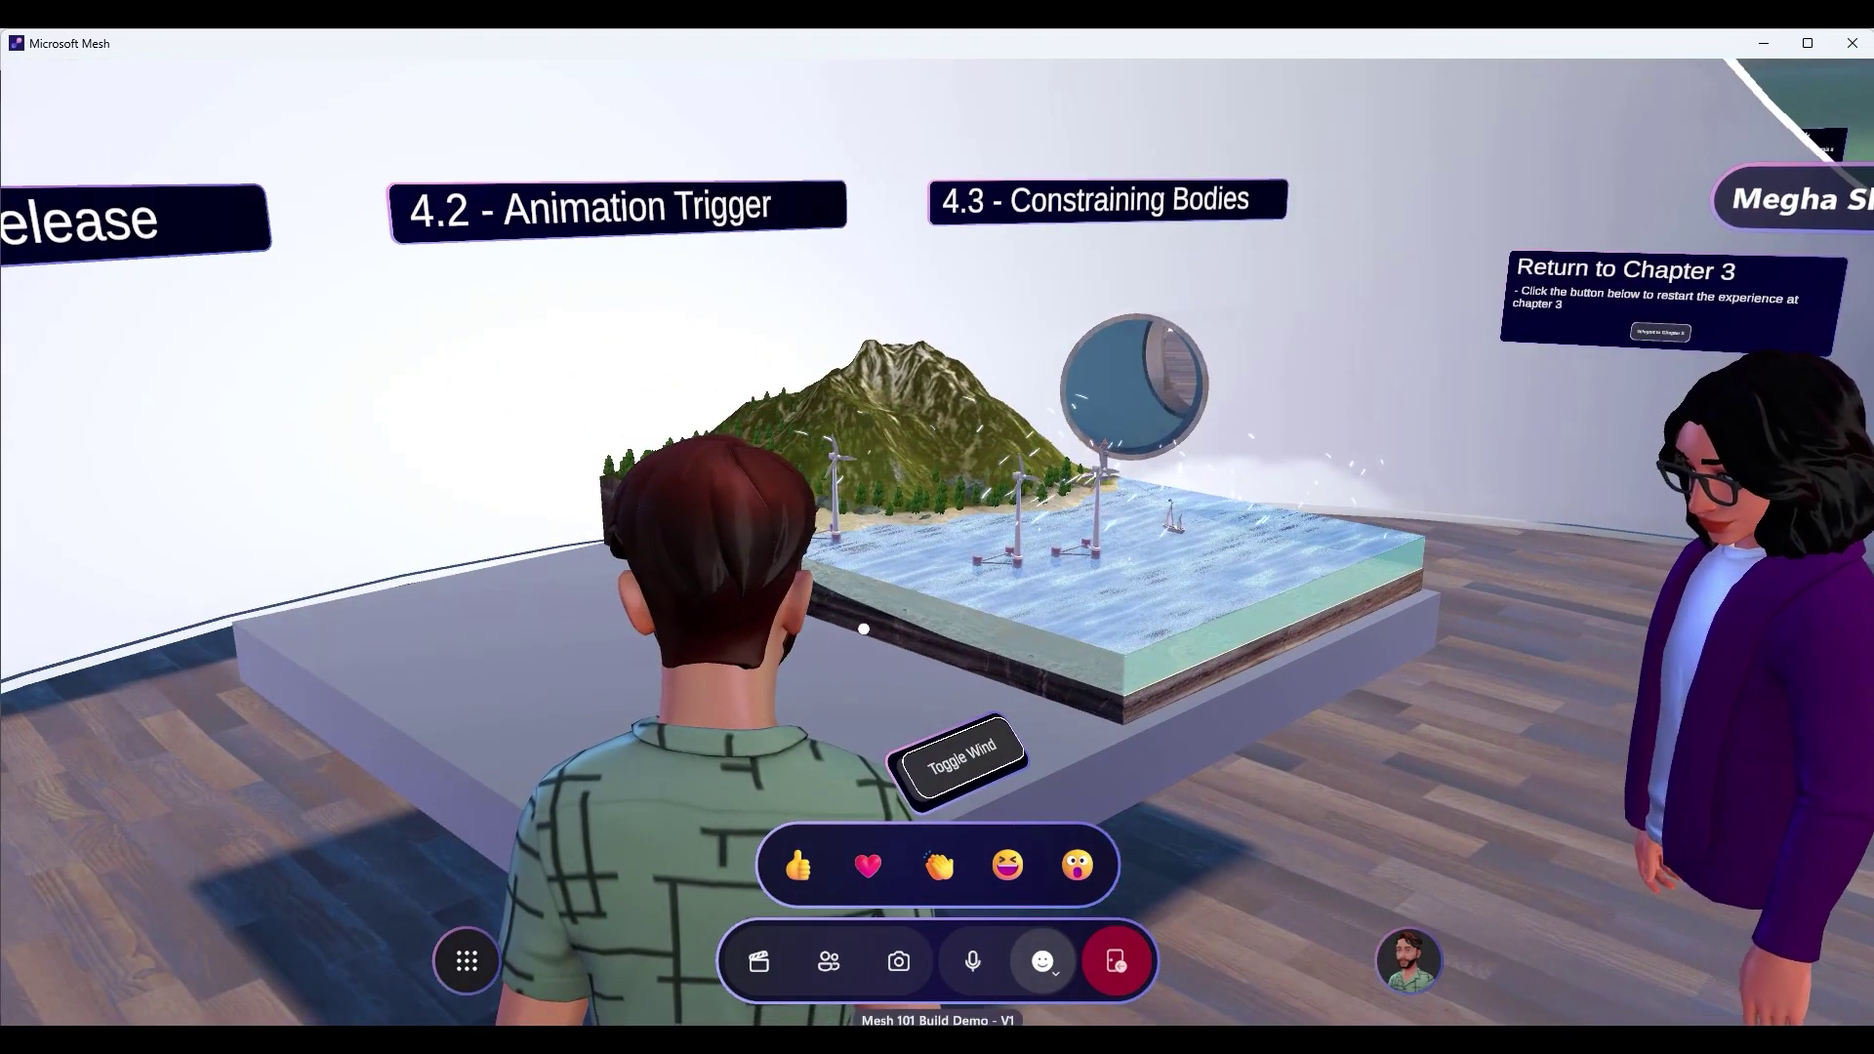
key("d")
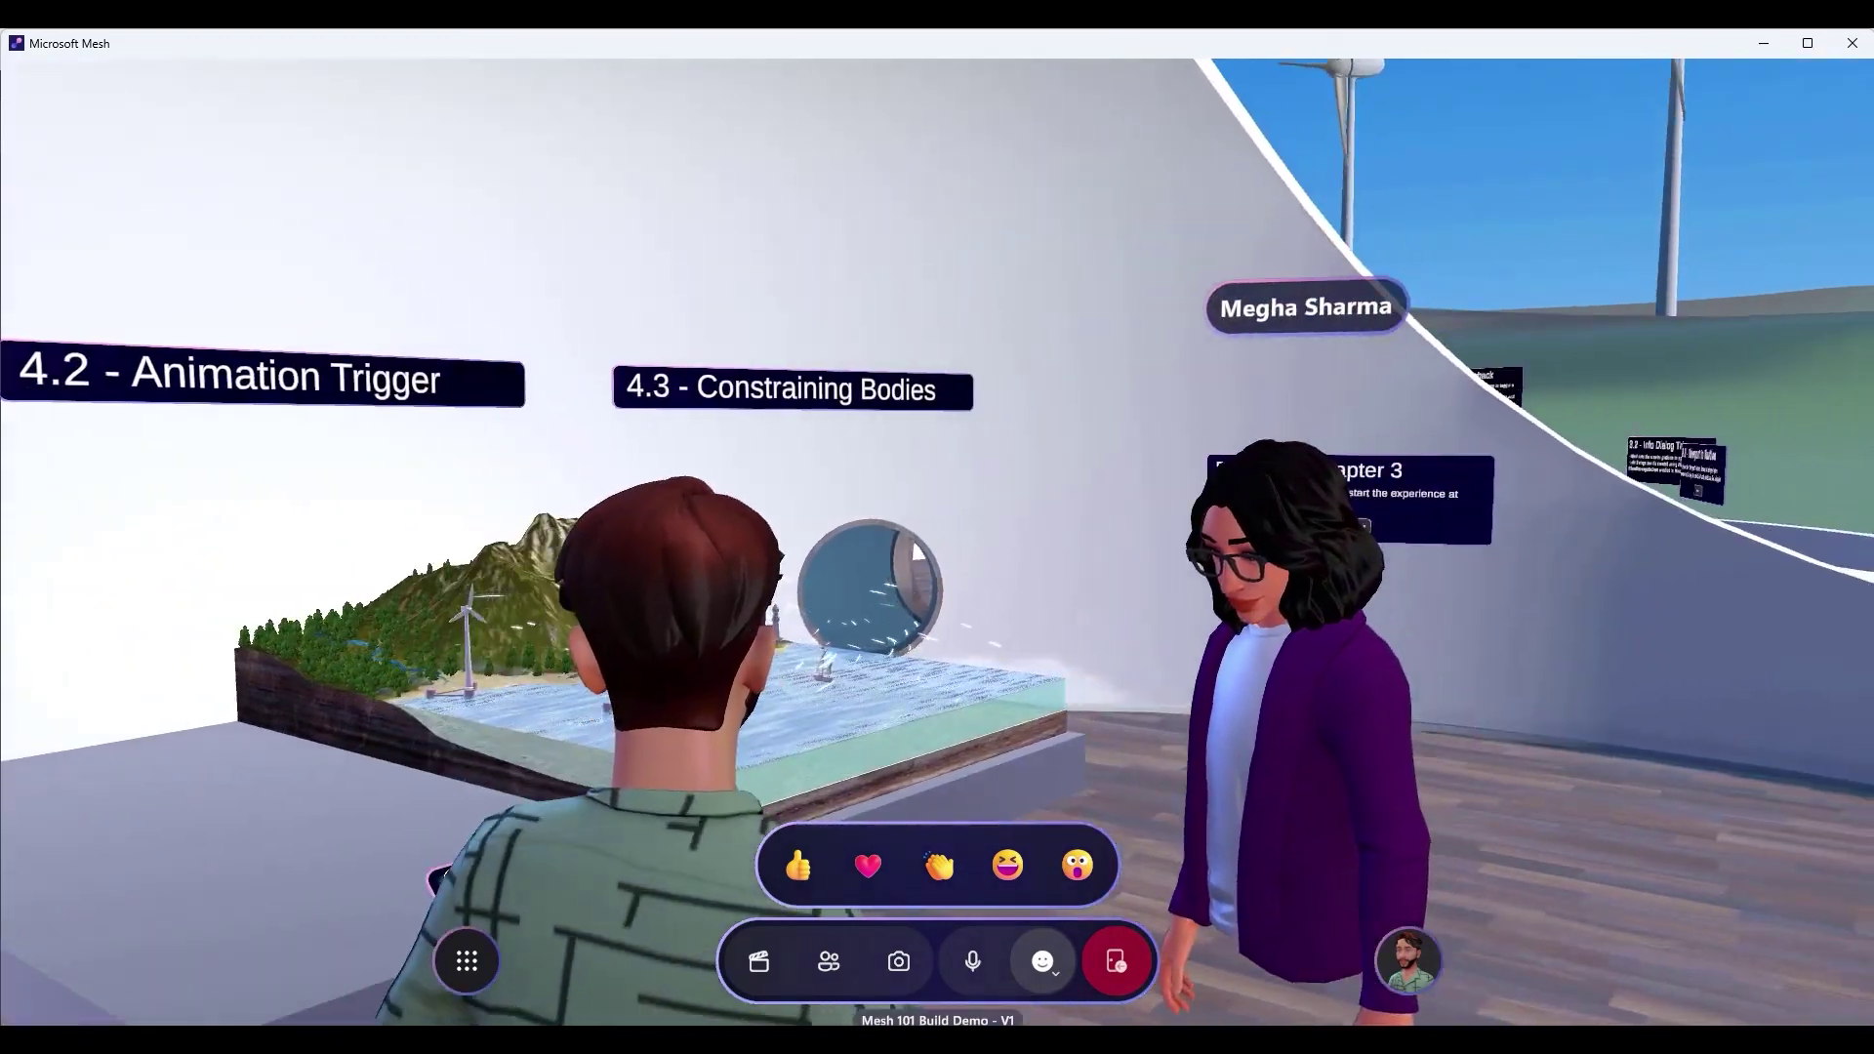